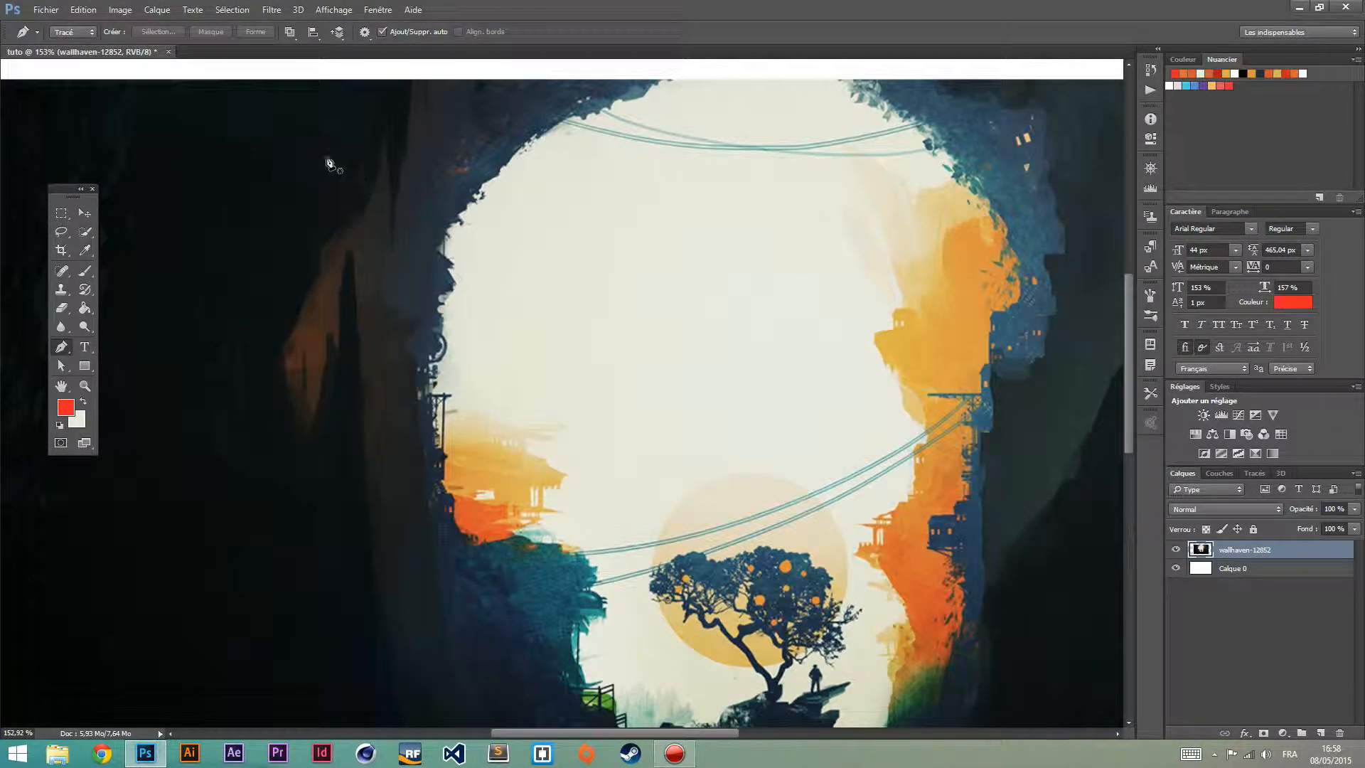
Select the pale sky area inside the cave opening with the Magic Wand tool at tolerance 20
scroll(452, 384, down, 1)
scroll(452, 384, up, 2)
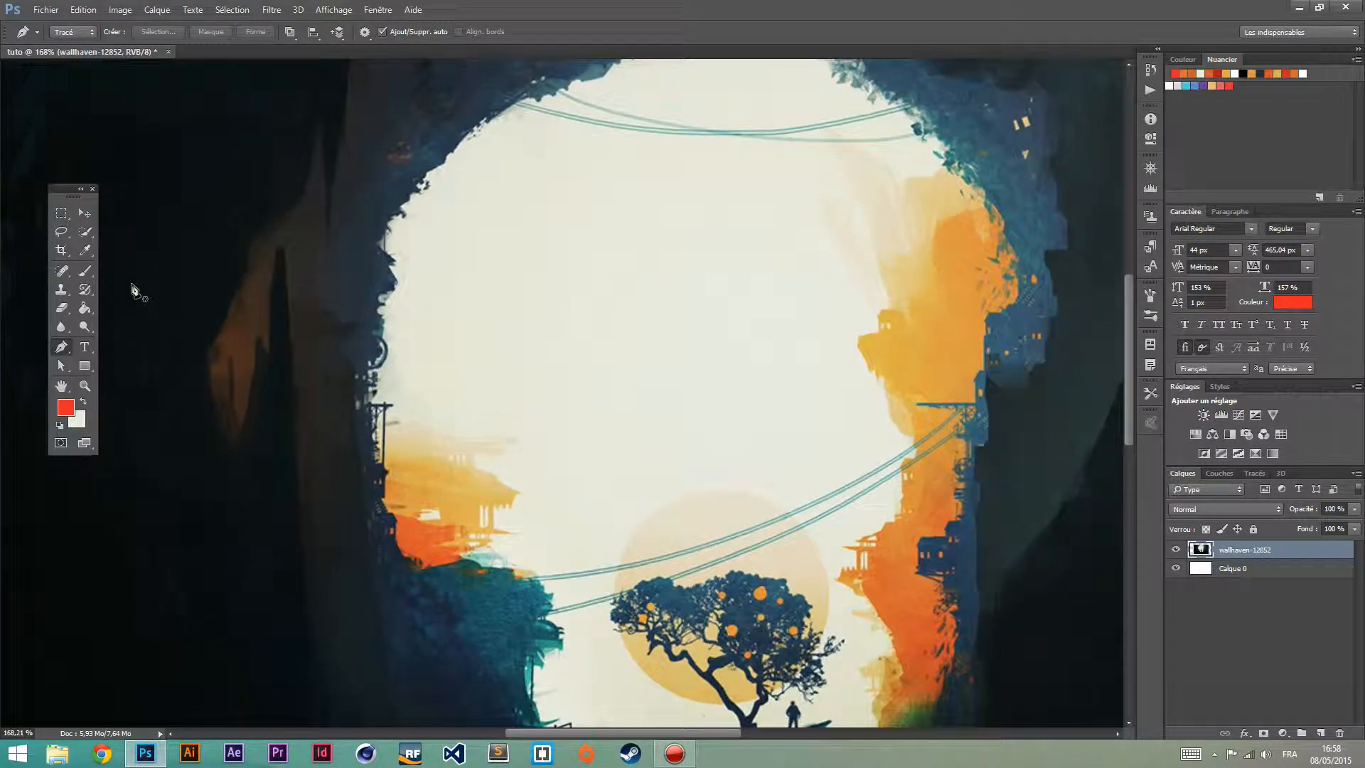
click(85, 231)
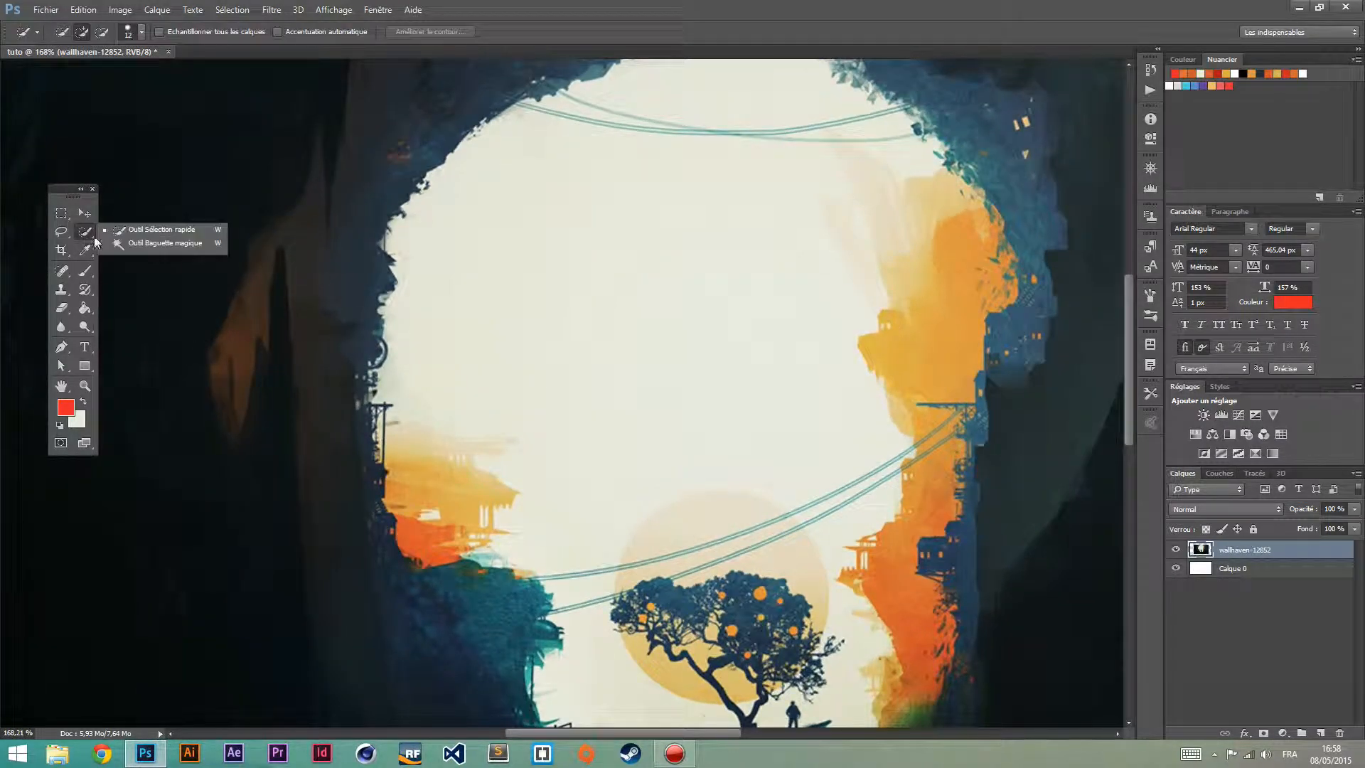
click(125, 246)
click(459, 181)
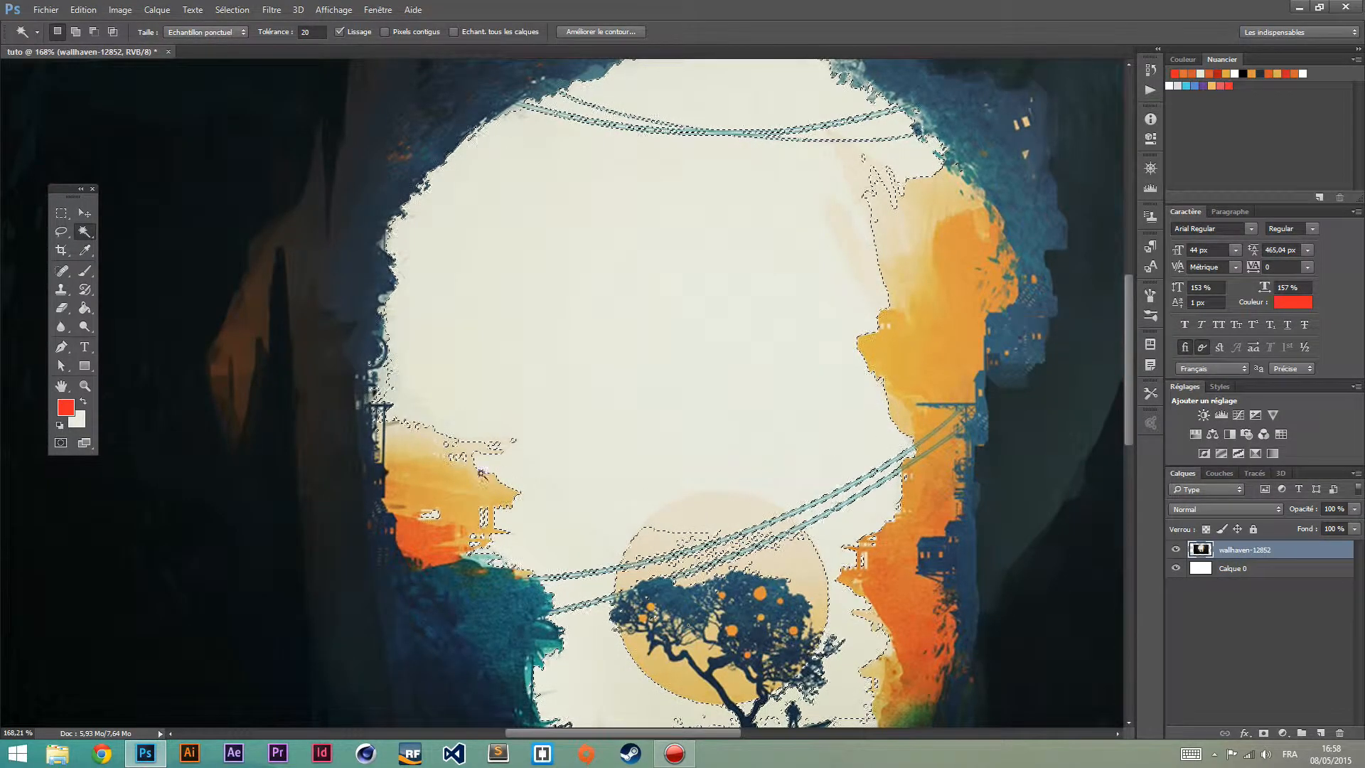
scroll(385, 470, up, 2)
scroll(359, 368, up, 2)
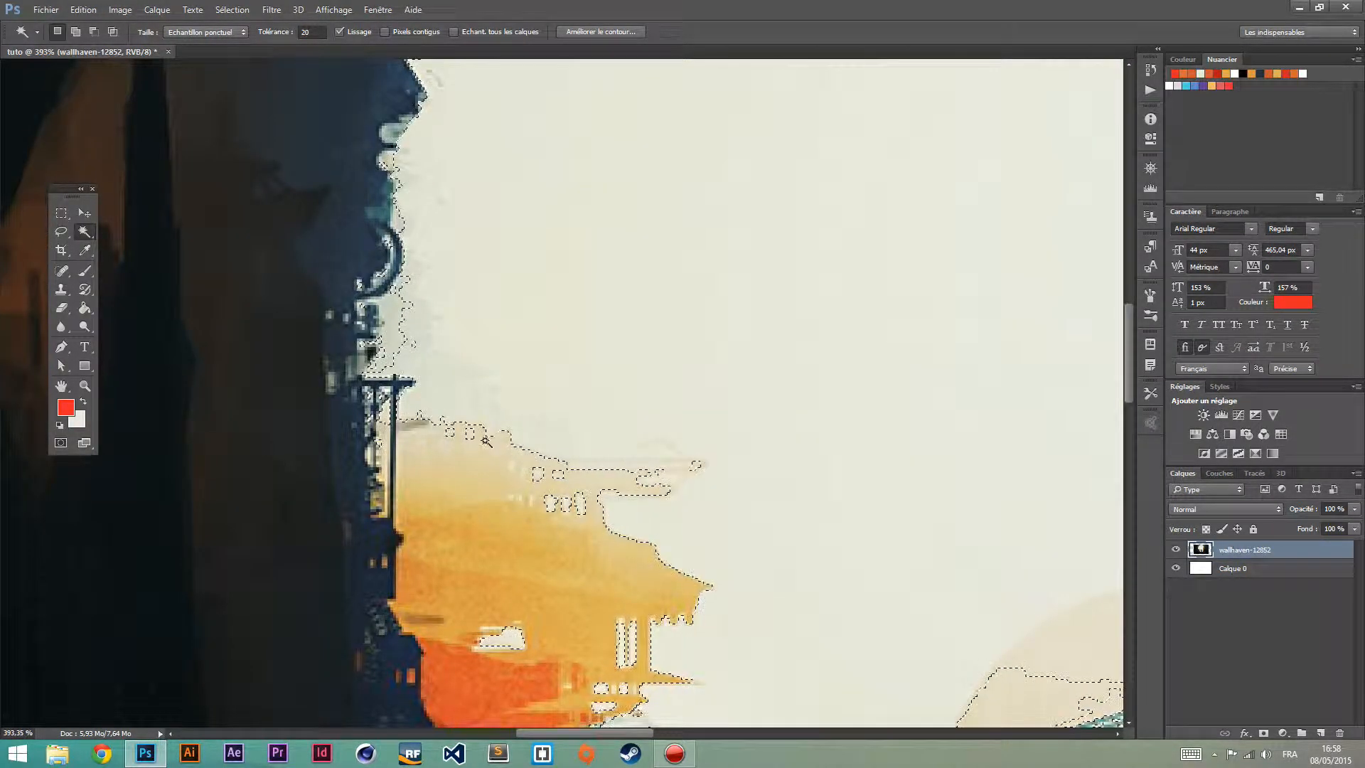
scroll(565, 480, down, 2)
scroll(583, 569, up, 3)
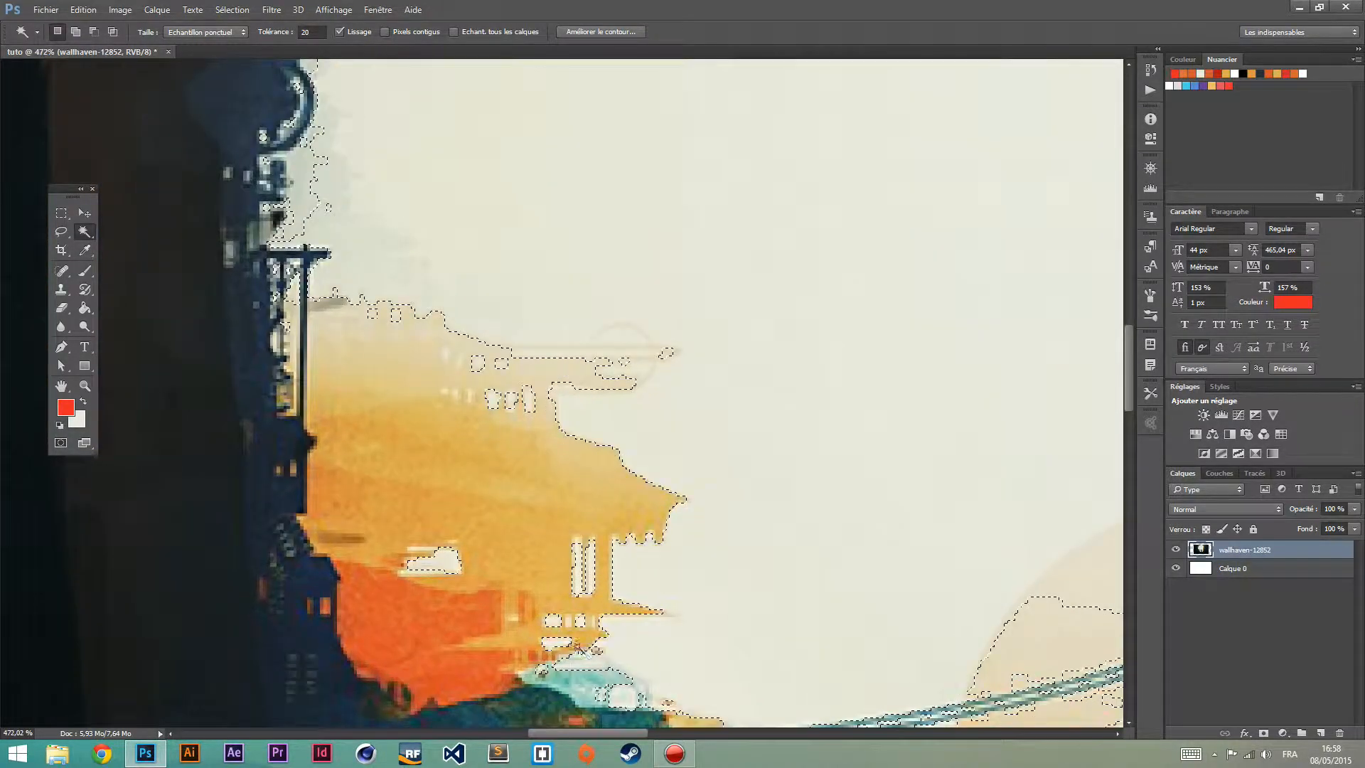
Subtract three rectangular areas over the small pale patches in the orange pagoda from the selection and clear the whole selection
click(61, 212)
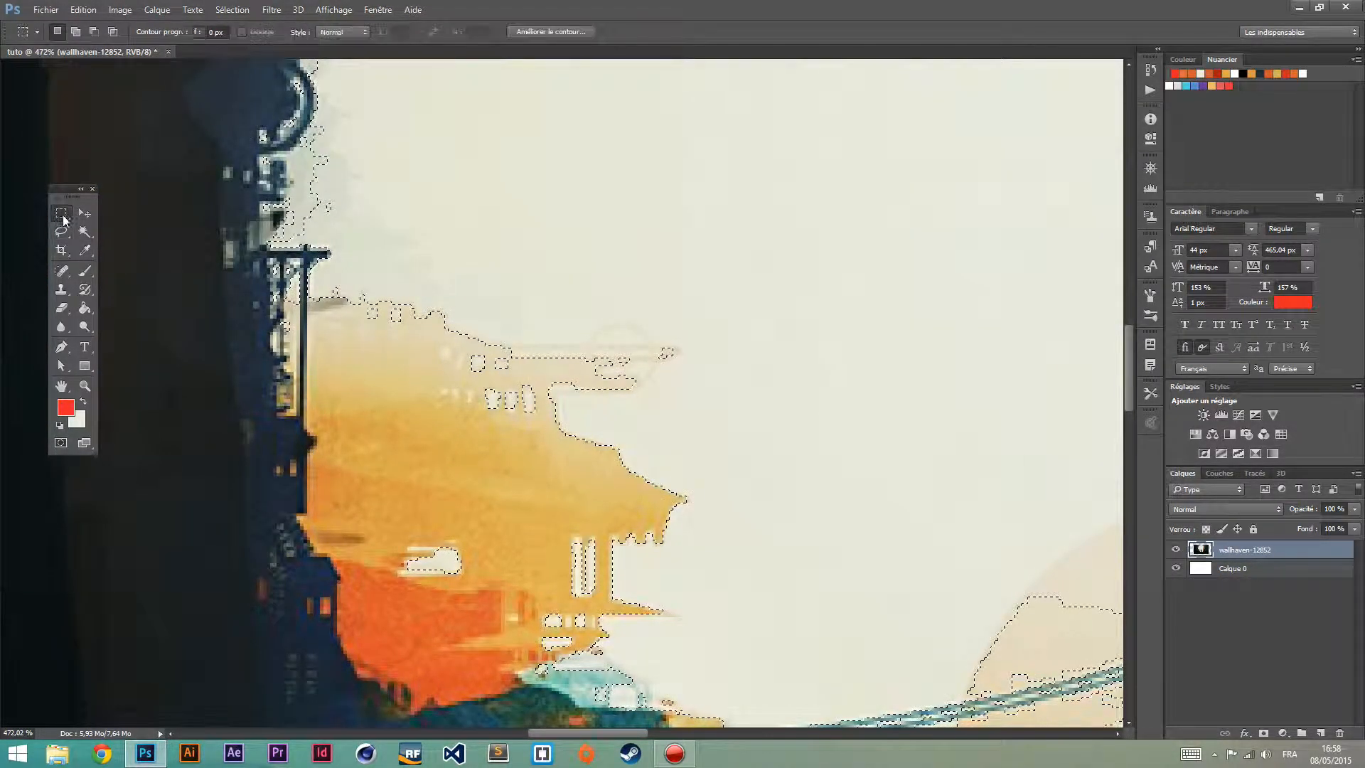
click(93, 31)
drag(400, 543, 463, 577)
drag(477, 382, 546, 418)
drag(462, 352, 501, 385)
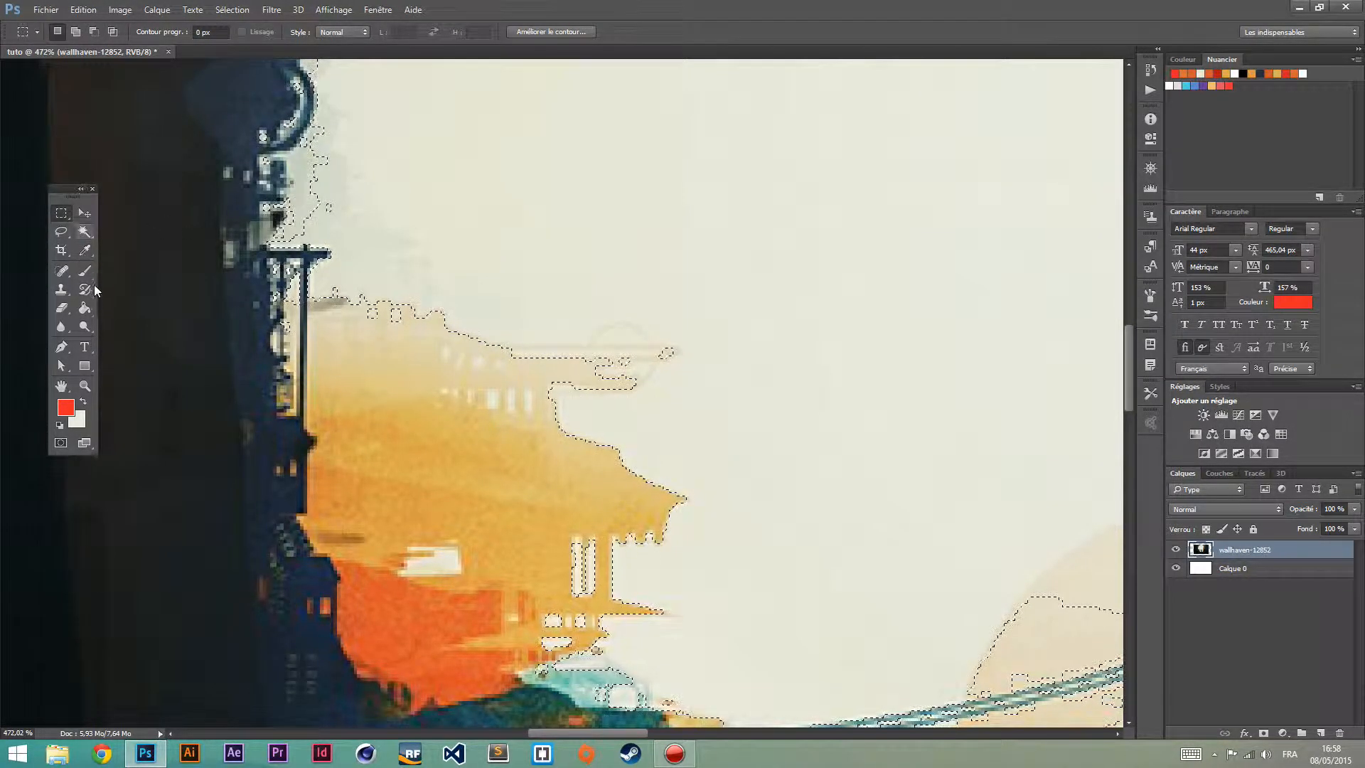
key(ctrl+d)
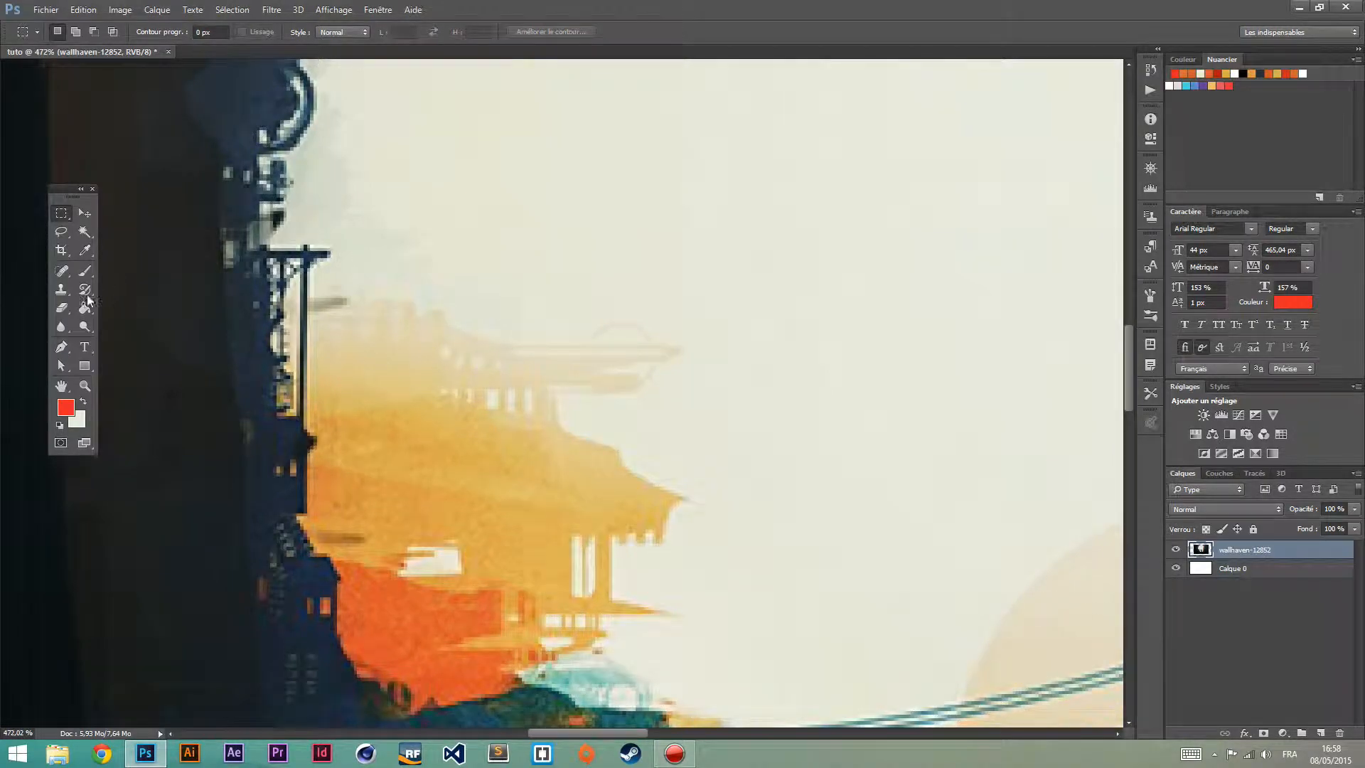
Trace the small dark notch on the left cliff's edge with short straight Pen tool segments
click(61, 347)
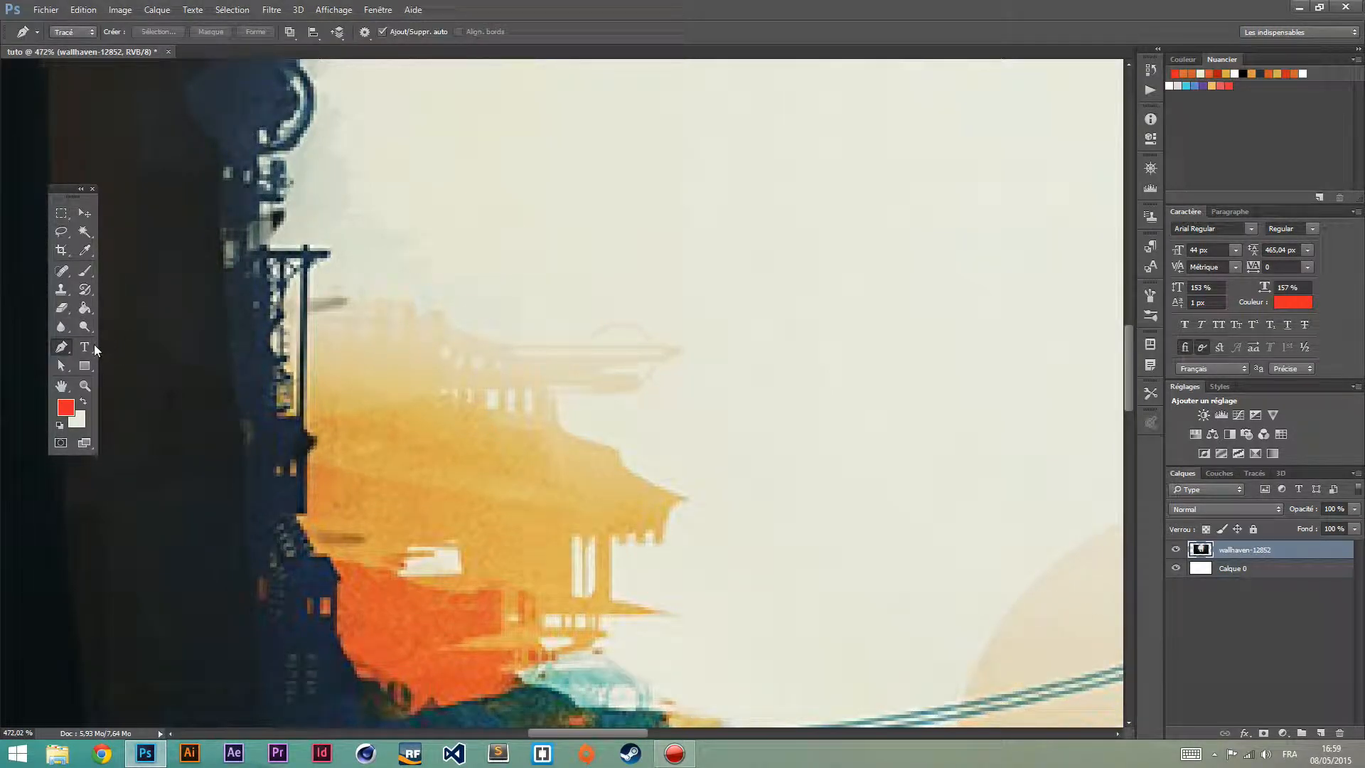
scroll(93, 344, down, 4)
scroll(802, 565, up, 2)
scroll(765, 305, down, 3)
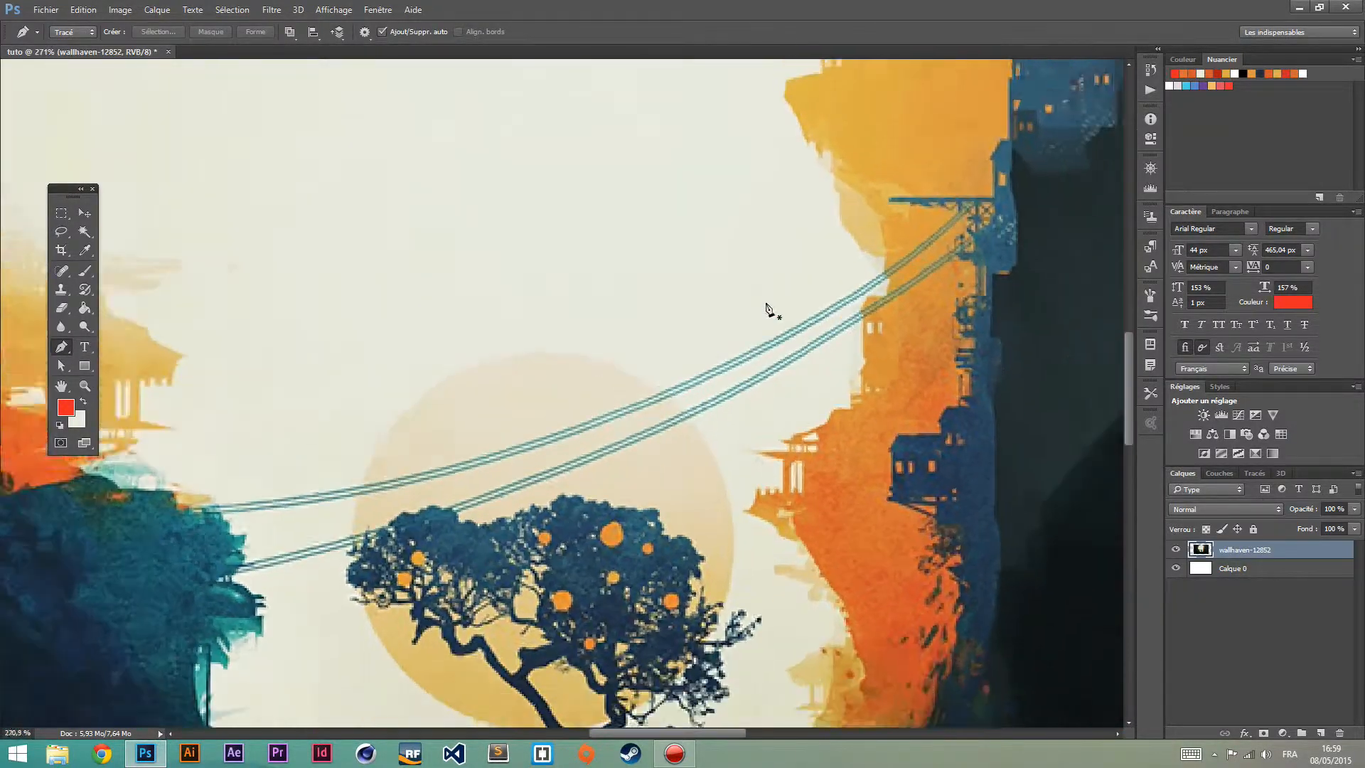
scroll(569, 274, up, 2)
scroll(508, 308, up, 5)
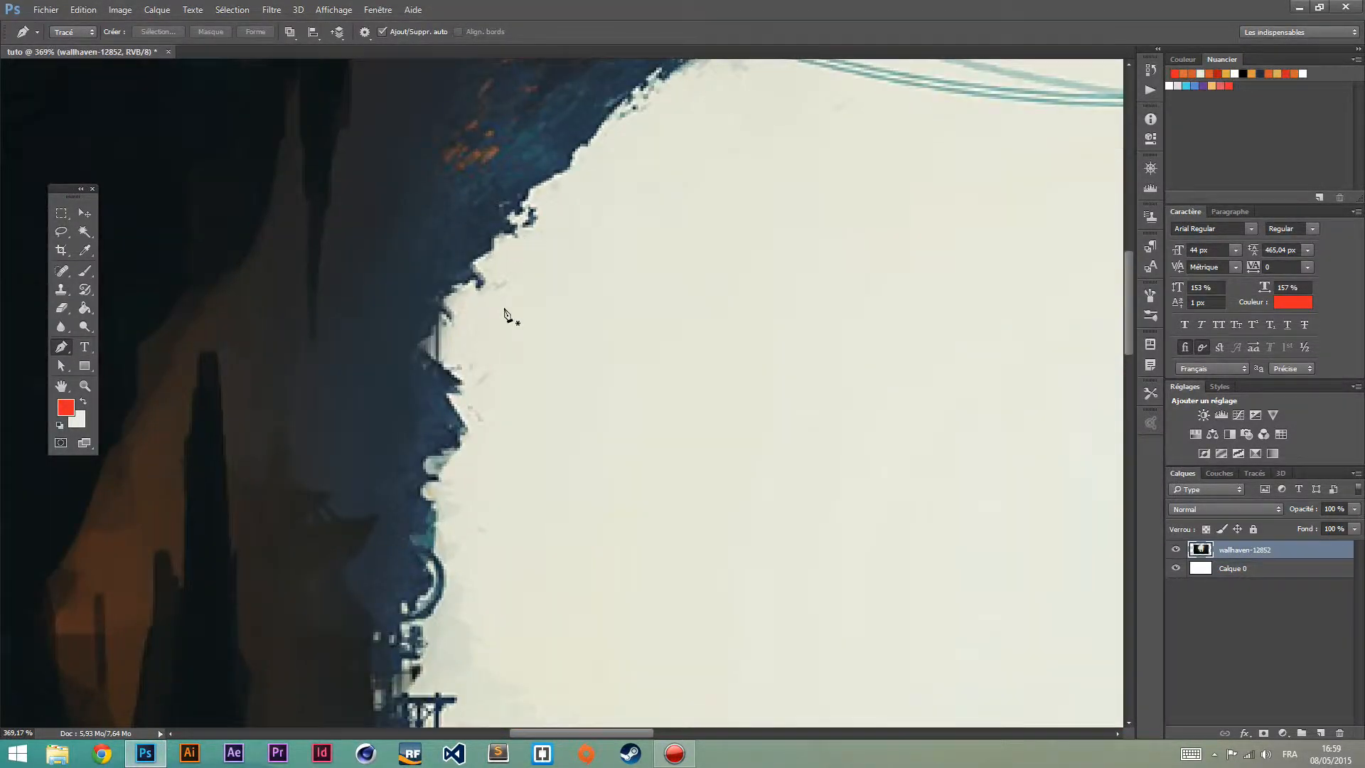
scroll(423, 363, up, 3)
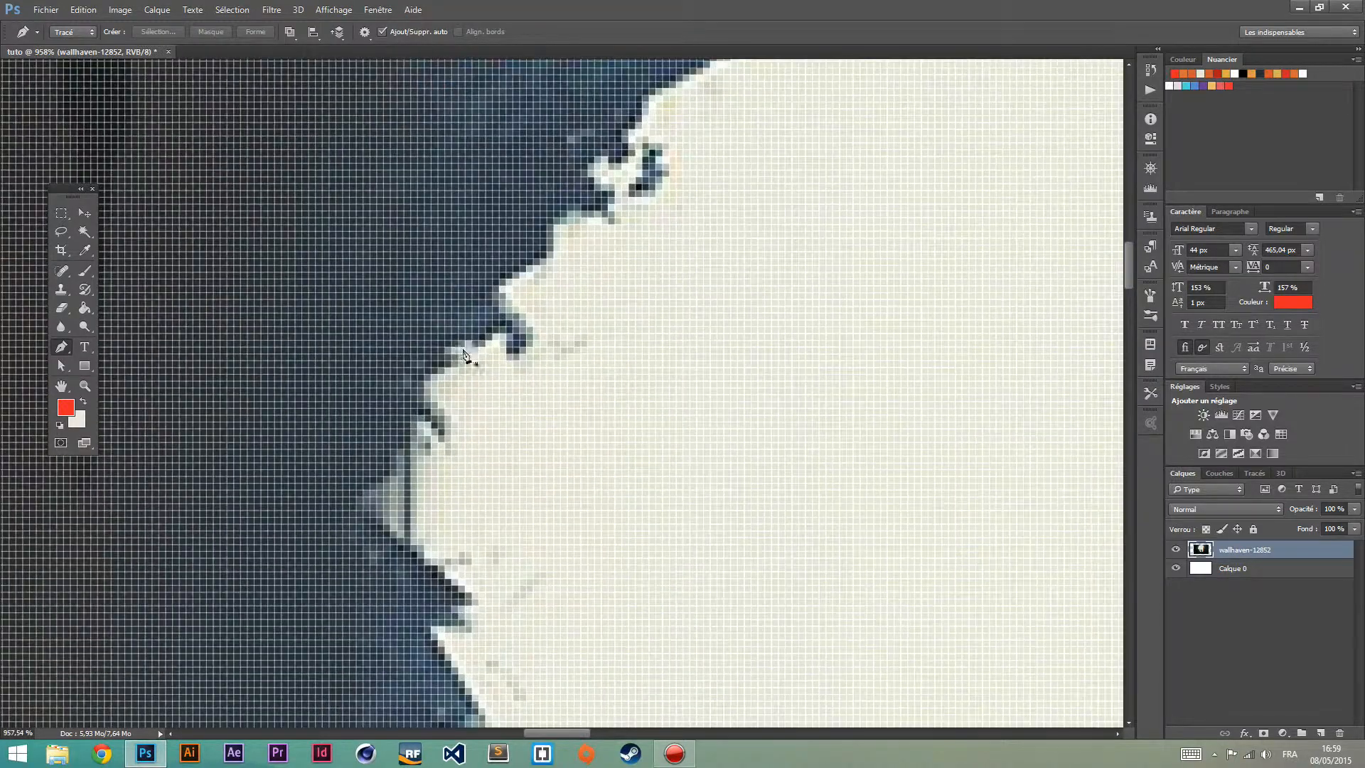
click(439, 360)
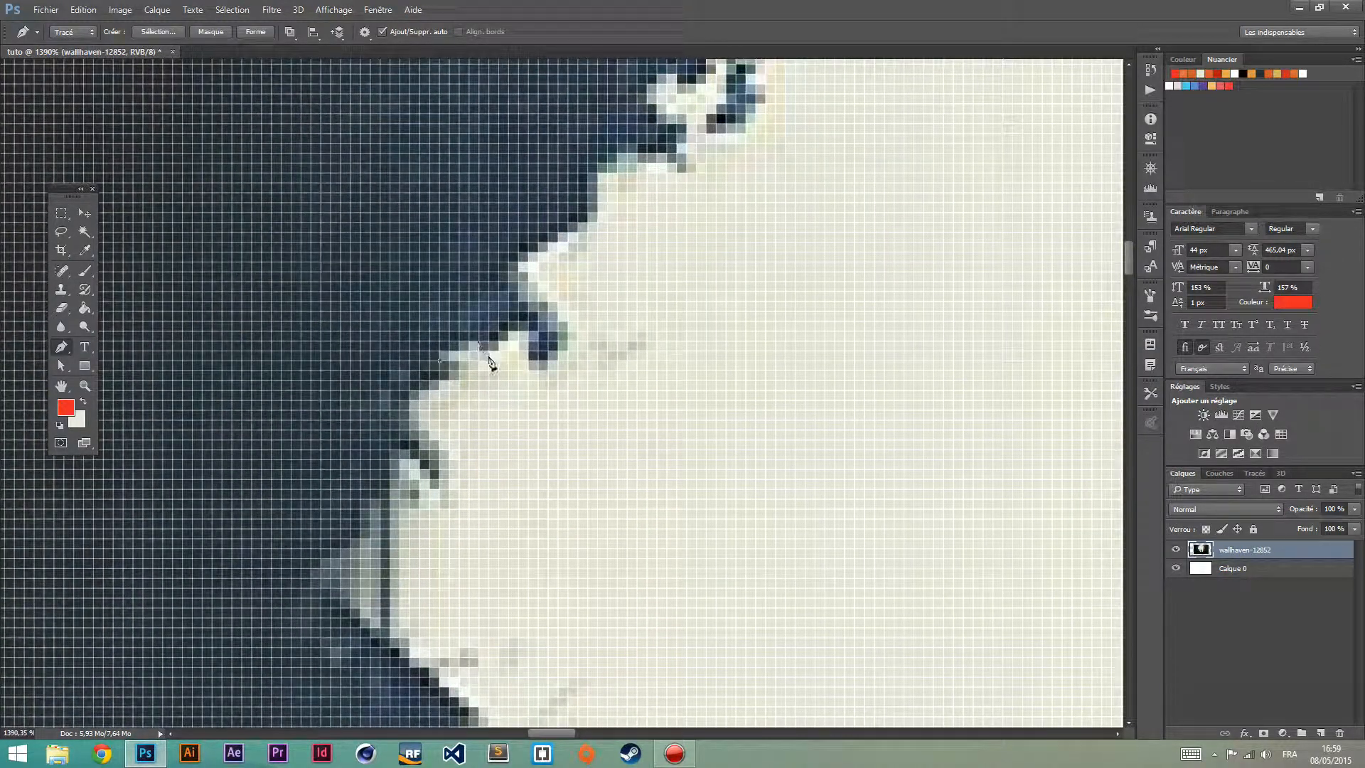
click(518, 331)
click(528, 369)
click(548, 370)
Extend the path from the notch into the sky with a straight segment followed by an S-shaped curve
scroll(628, 376, down, 2)
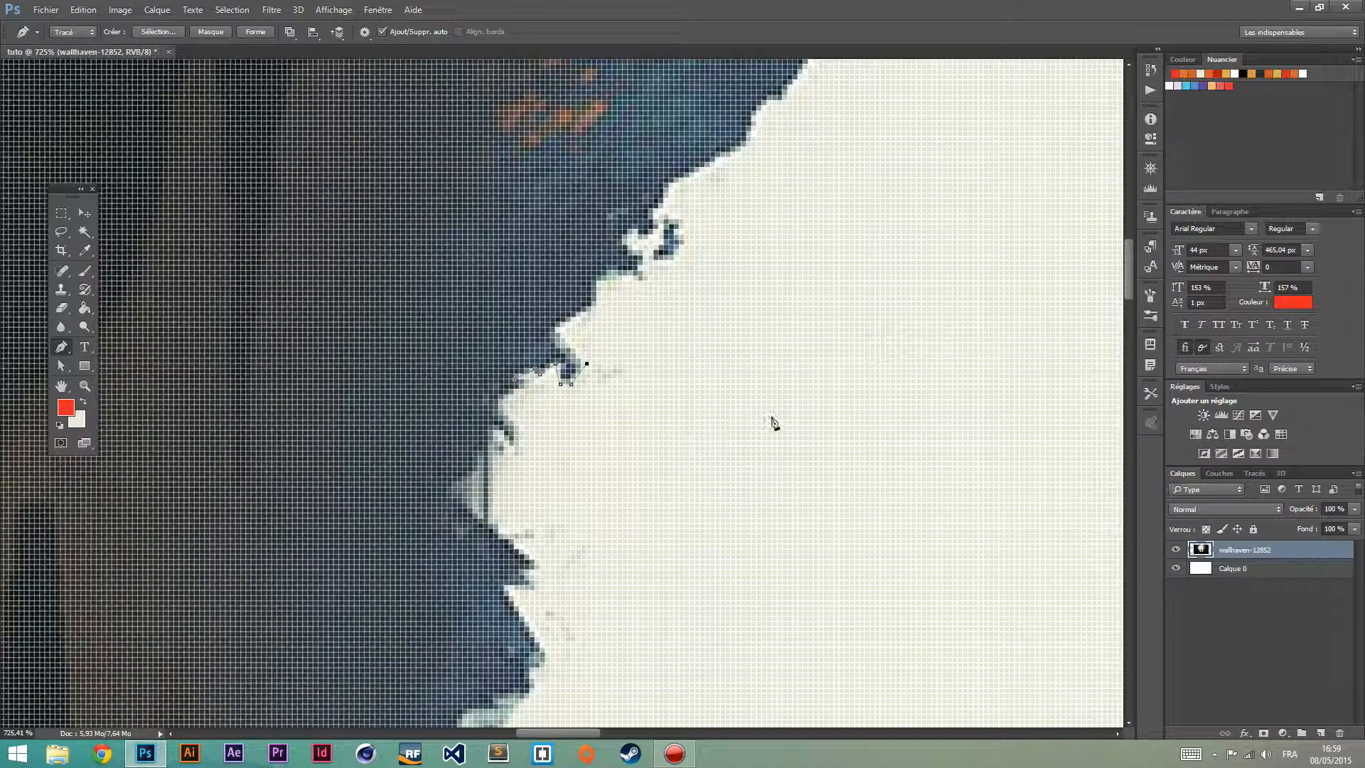
click(679, 435)
drag(896, 353, 963, 154)
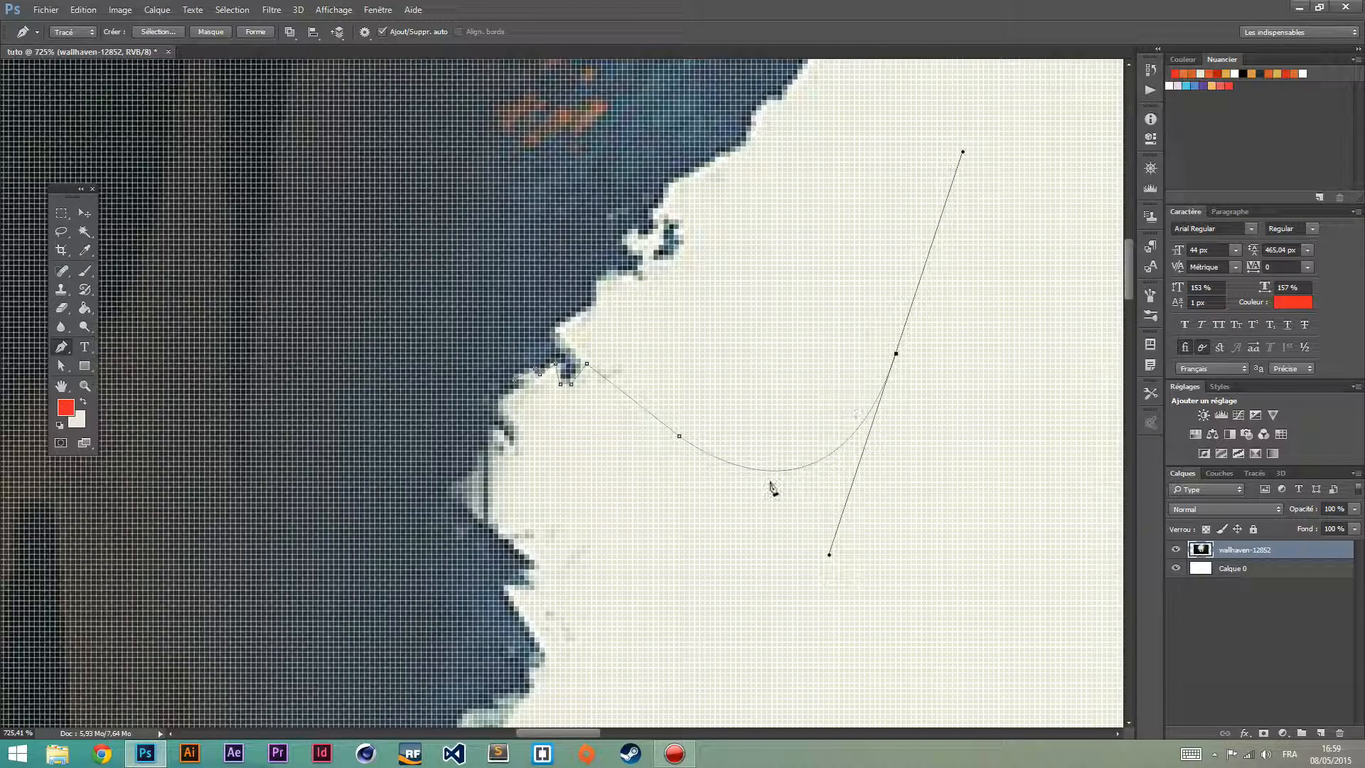
scroll(457, 528, down, 3)
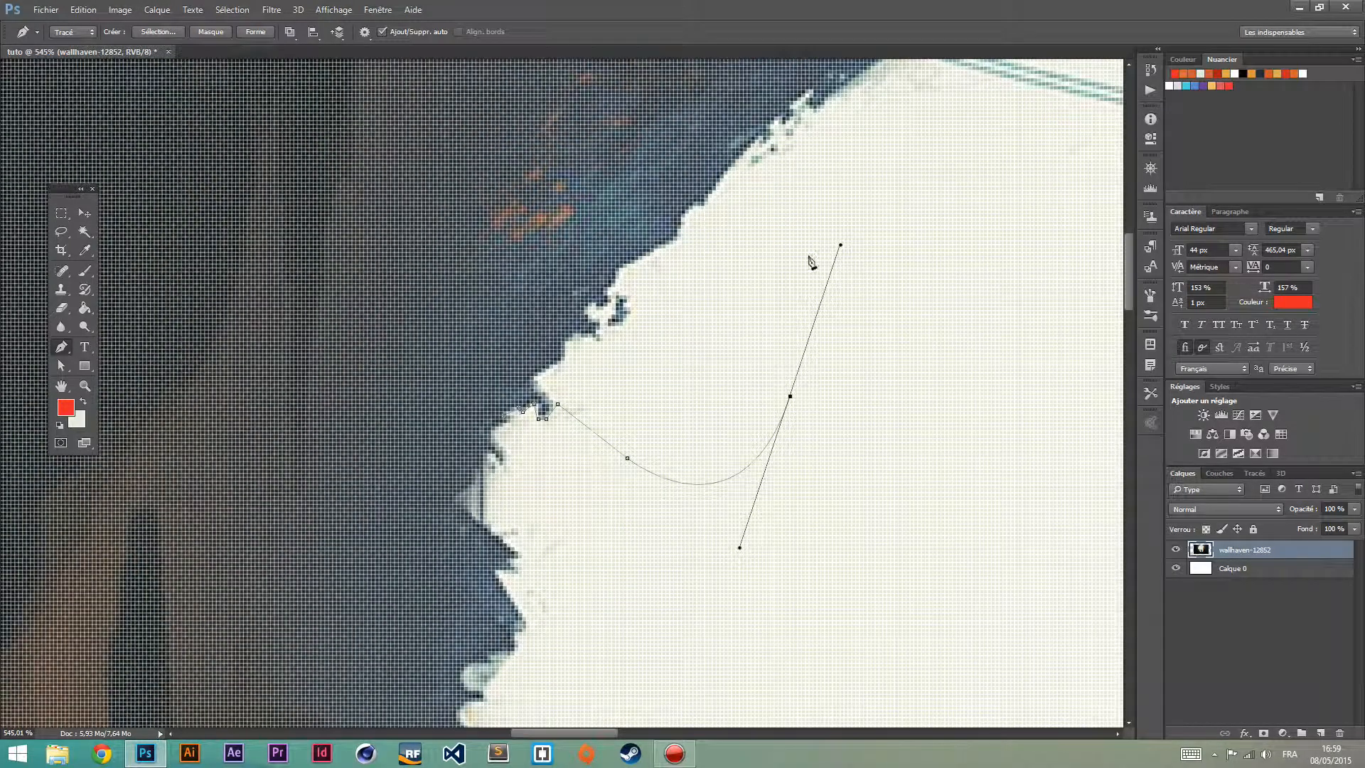
scroll(743, 472, up, 2)
scroll(332, 530, up, 2)
scroll(505, 497, down, 2)
scroll(508, 254, up, 2)
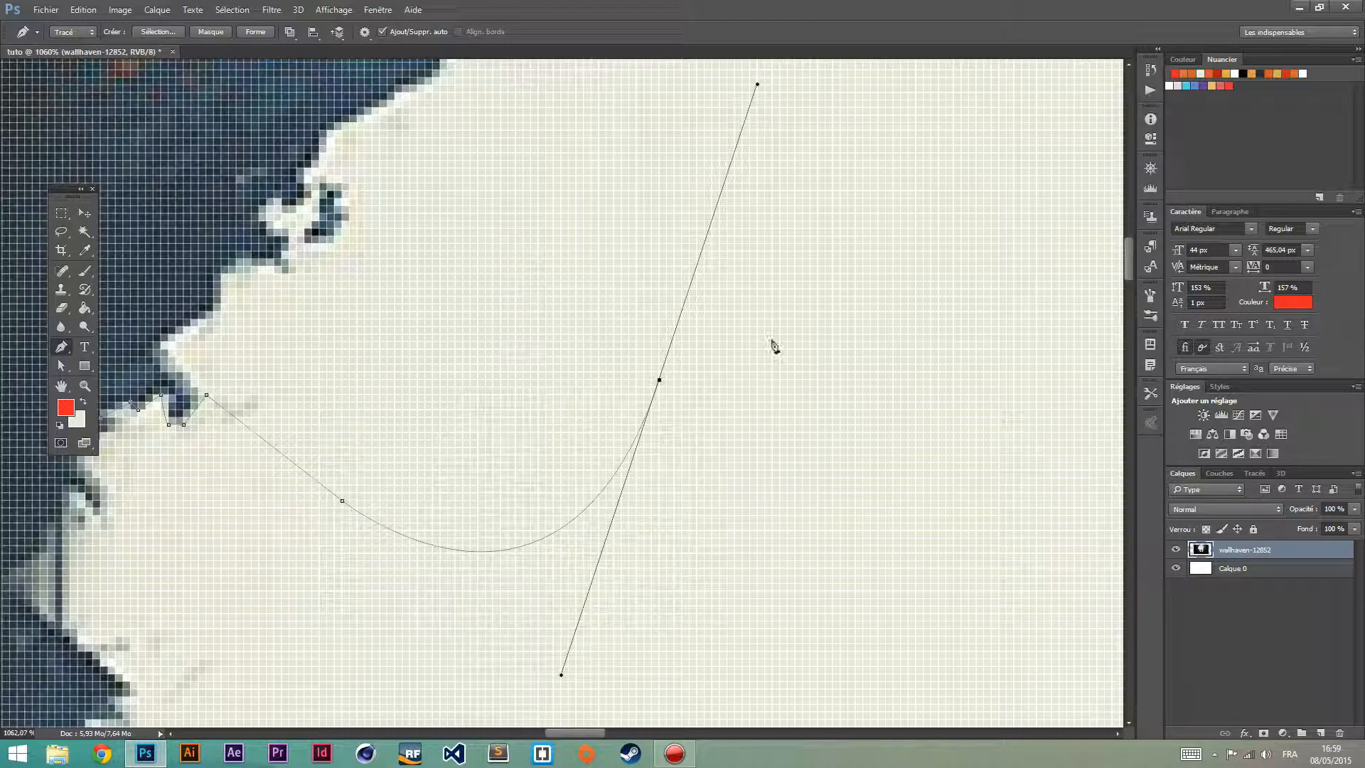
click(953, 238)
drag(557, 369, 523, 387)
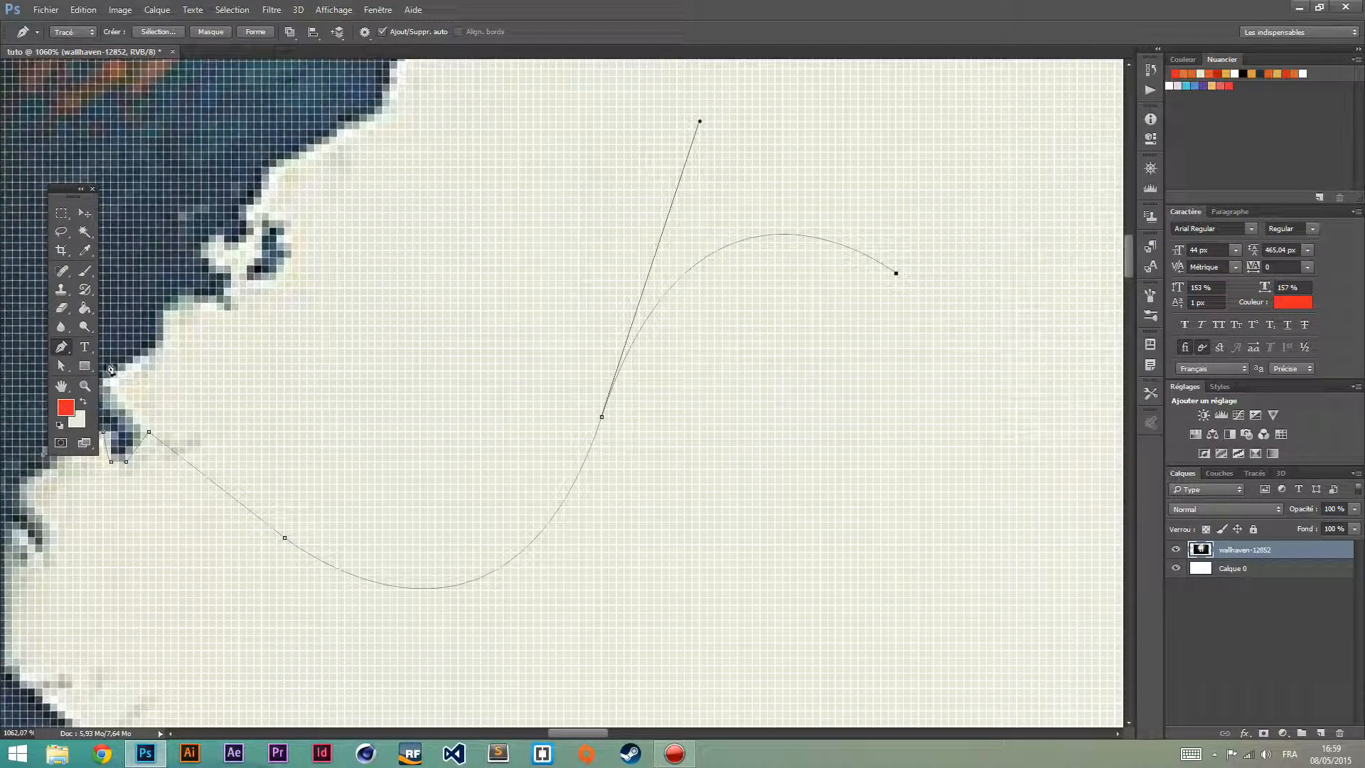
Adjust the direction handles of the S-curve's middle anchor point with the Convert Point tool
click(61, 347)
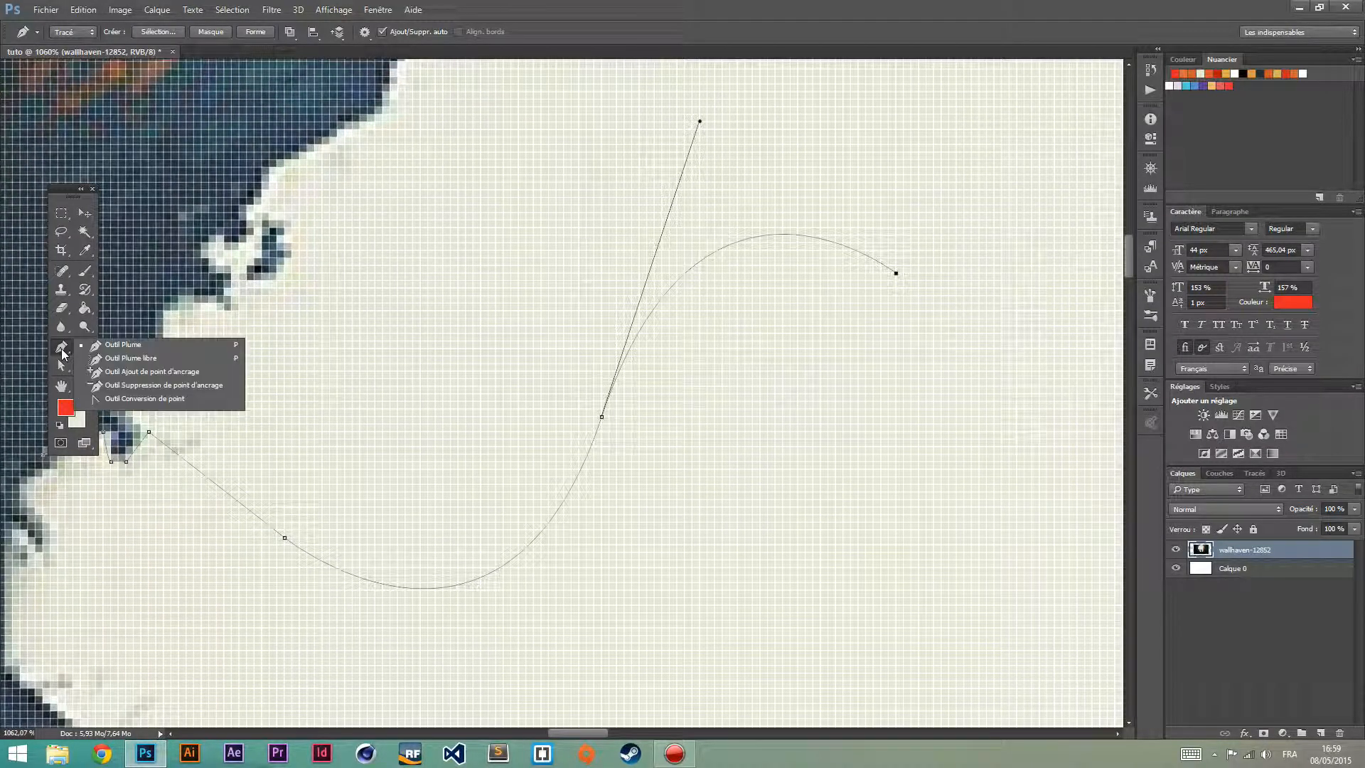
click(124, 399)
mouse_move(700, 122)
mouse_down()
mouse_move(627, 214)
mouse_move(637, 296)
mouse_move(707, 242)
mouse_move(697, 247)
mouse_move(676, 195)
mouse_move(710, 149)
mouse_move(693, 139)
mouse_up()
drag(67, 353, 91, 346)
mouse_move(703, 129)
mouse_down()
mouse_move(655, 149)
mouse_move(688, 148)
mouse_up()
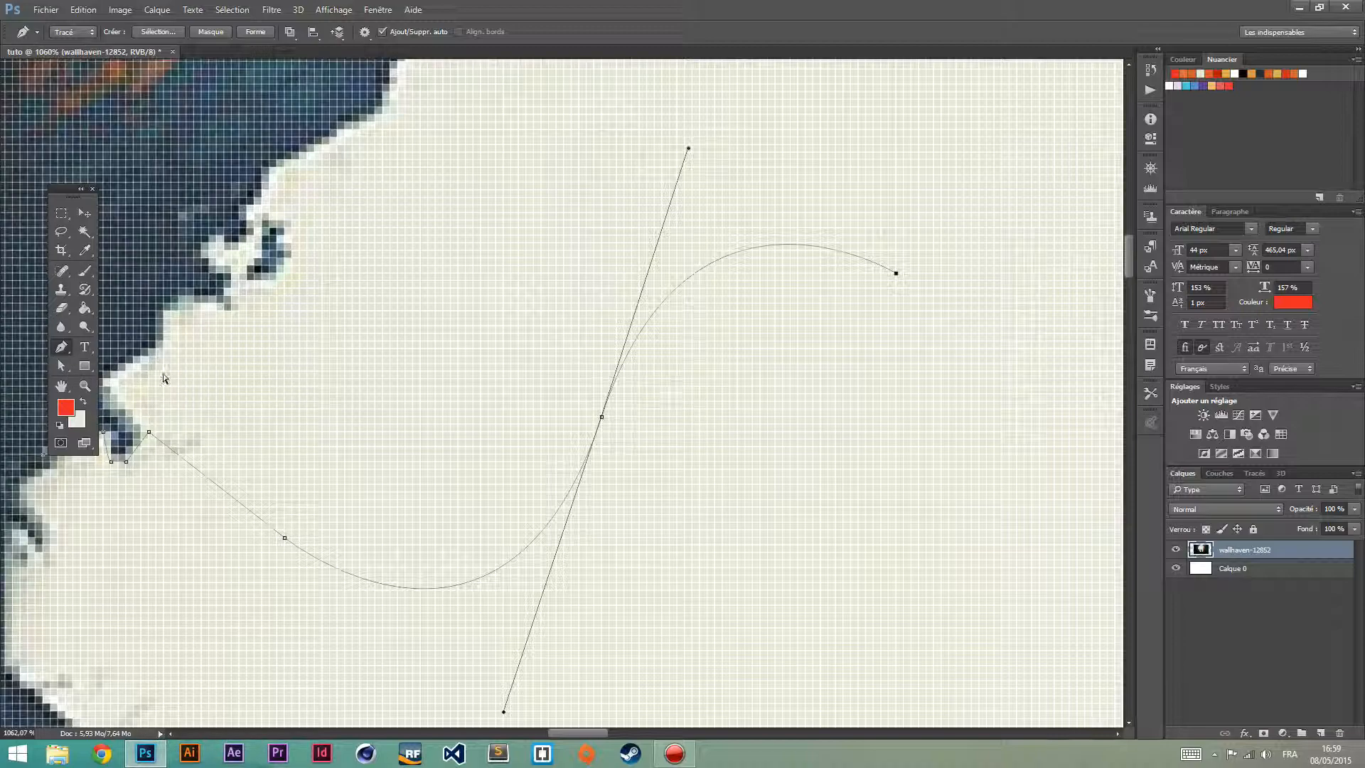
Move the S-curve's middle anchor up and to the left and reshape its handles with the Direct Selection tool
click(63, 350)
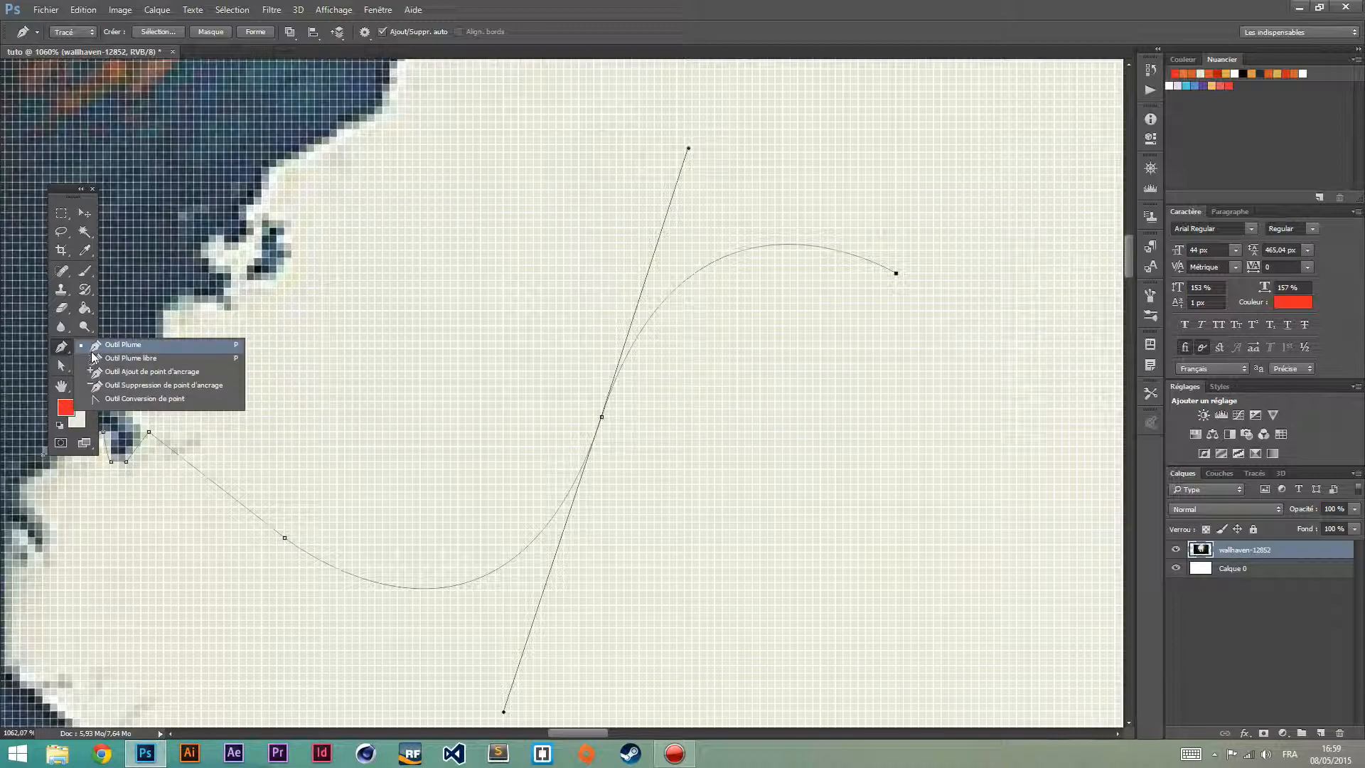
click(61, 365)
drag(601, 420, 579, 386)
drag(666, 120, 676, 158)
drag(521, 687, 521, 687)
click(558, 457)
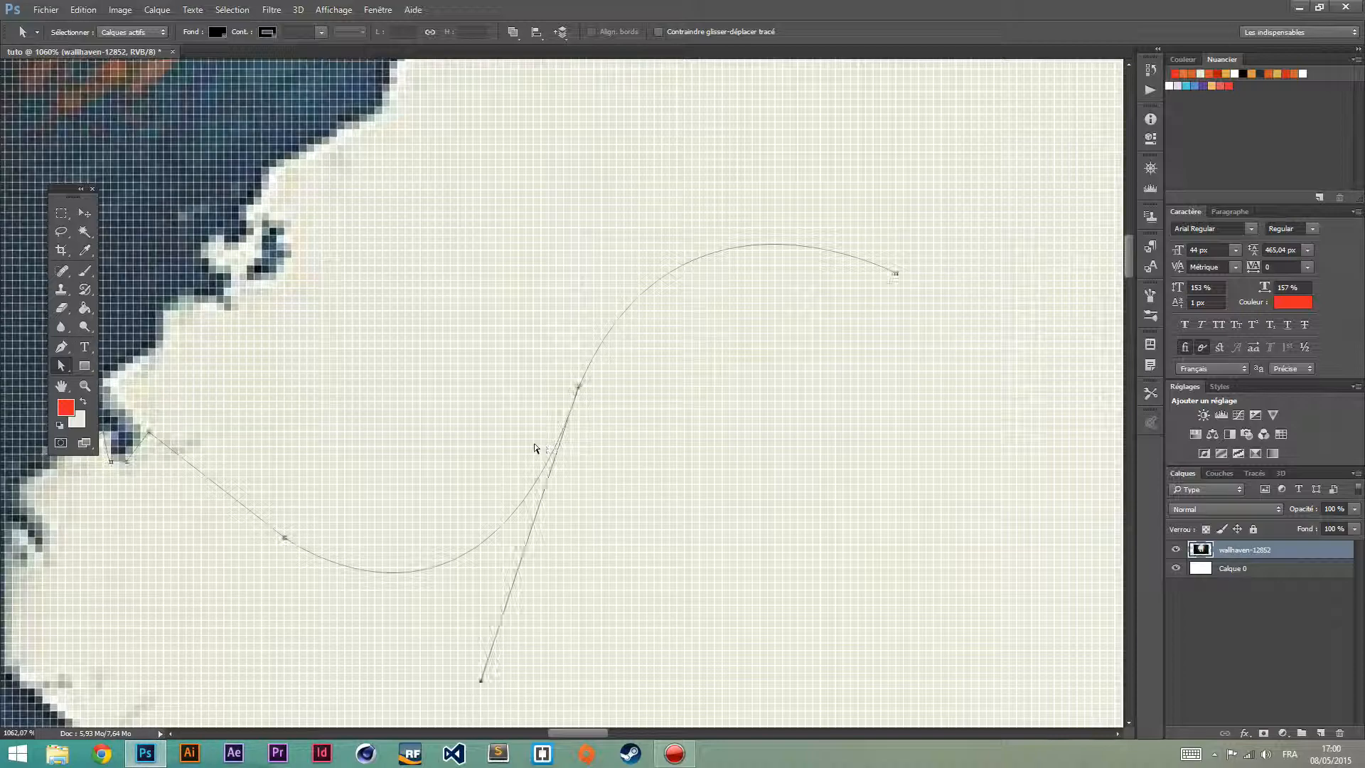
Draw two wavy freehand outlines in the sky beside the S-curve with the Freeform Pen tool
click(63, 346)
right_click(63, 346)
click(140, 357)
scroll(310, 396, down, 5)
scroll(325, 380, down, 3)
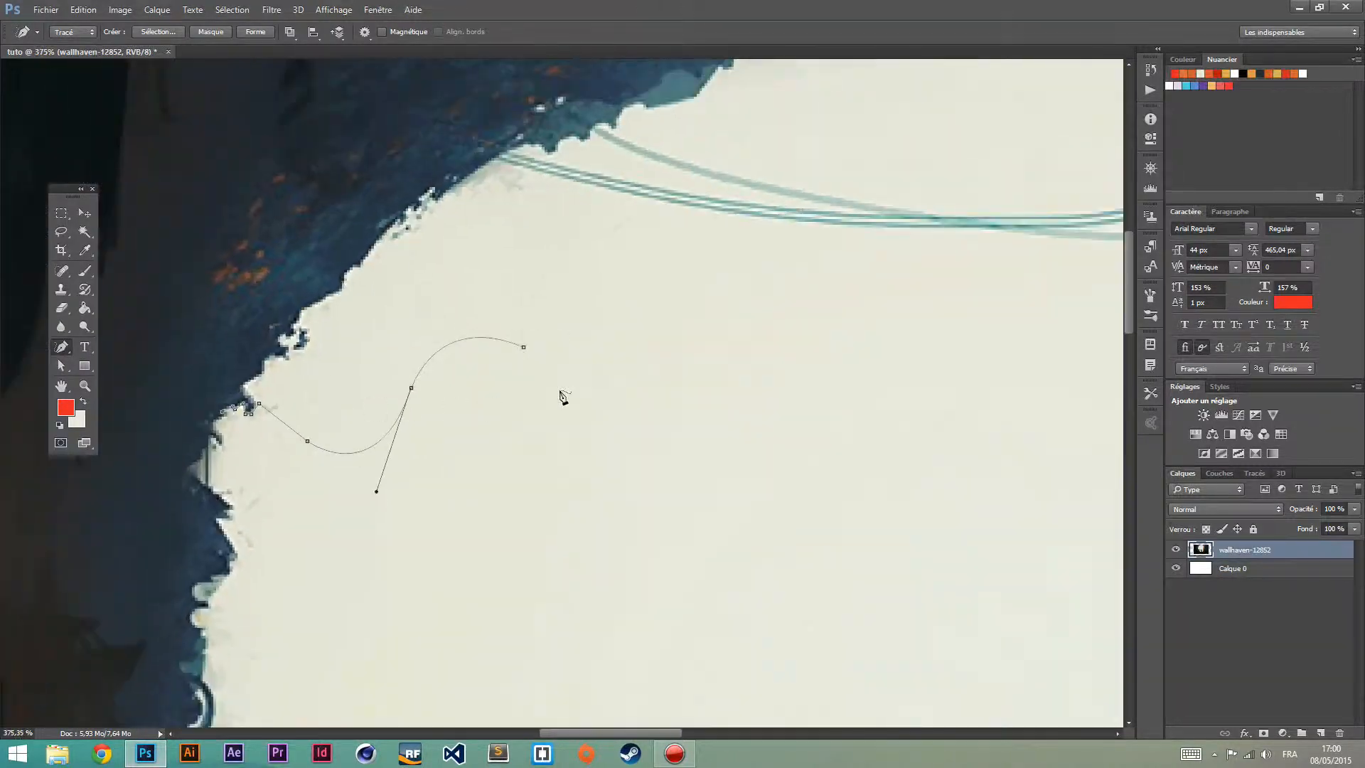
drag(678, 298, 627, 300)
mouse_move(655, 366)
mouse_down()
mouse_move(542, 404)
mouse_move(582, 474)
mouse_move(583, 534)
mouse_move(545, 591)
mouse_move(698, 596)
mouse_move(674, 494)
mouse_move(779, 420)
mouse_move(741, 314)
mouse_up()
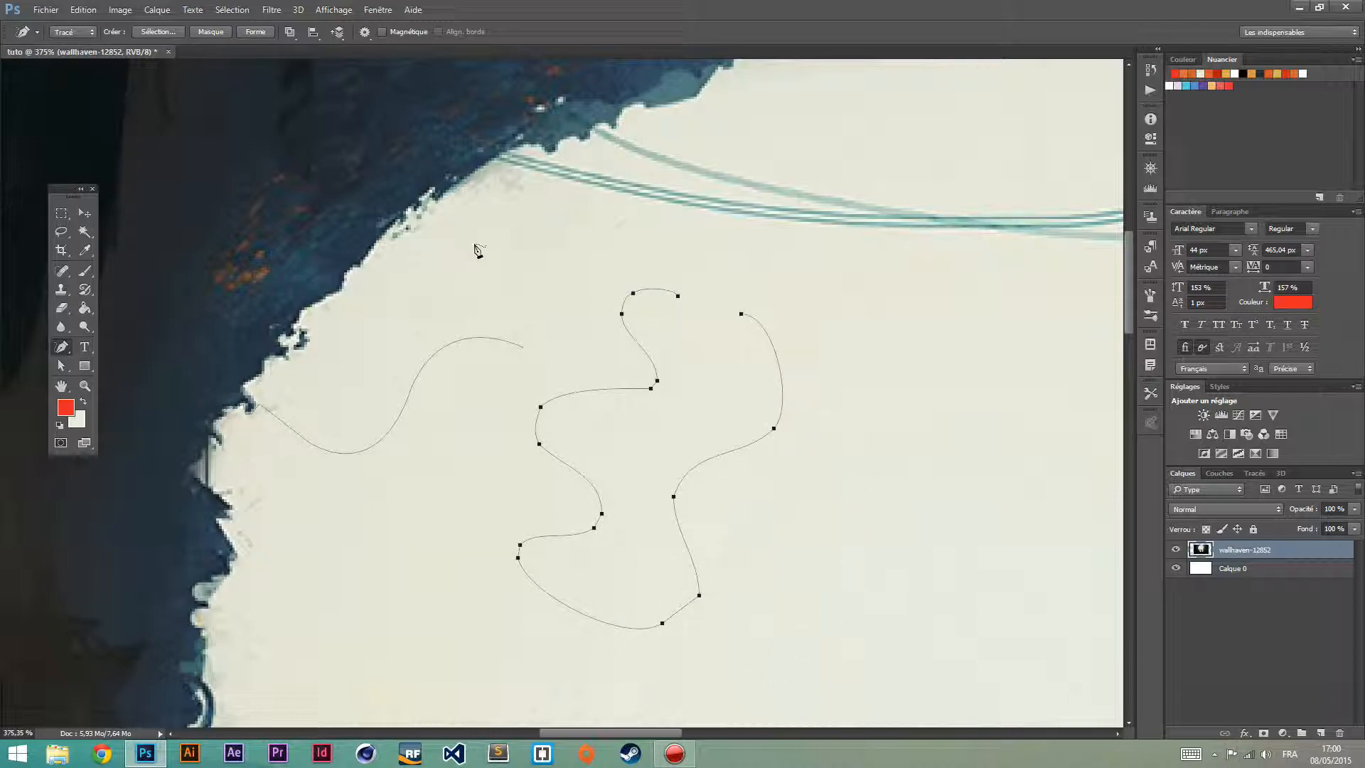
mouse_move(489, 264)
mouse_down()
mouse_move(524, 222)
mouse_move(504, 318)
mouse_move(382, 334)
mouse_move(462, 327)
mouse_up()
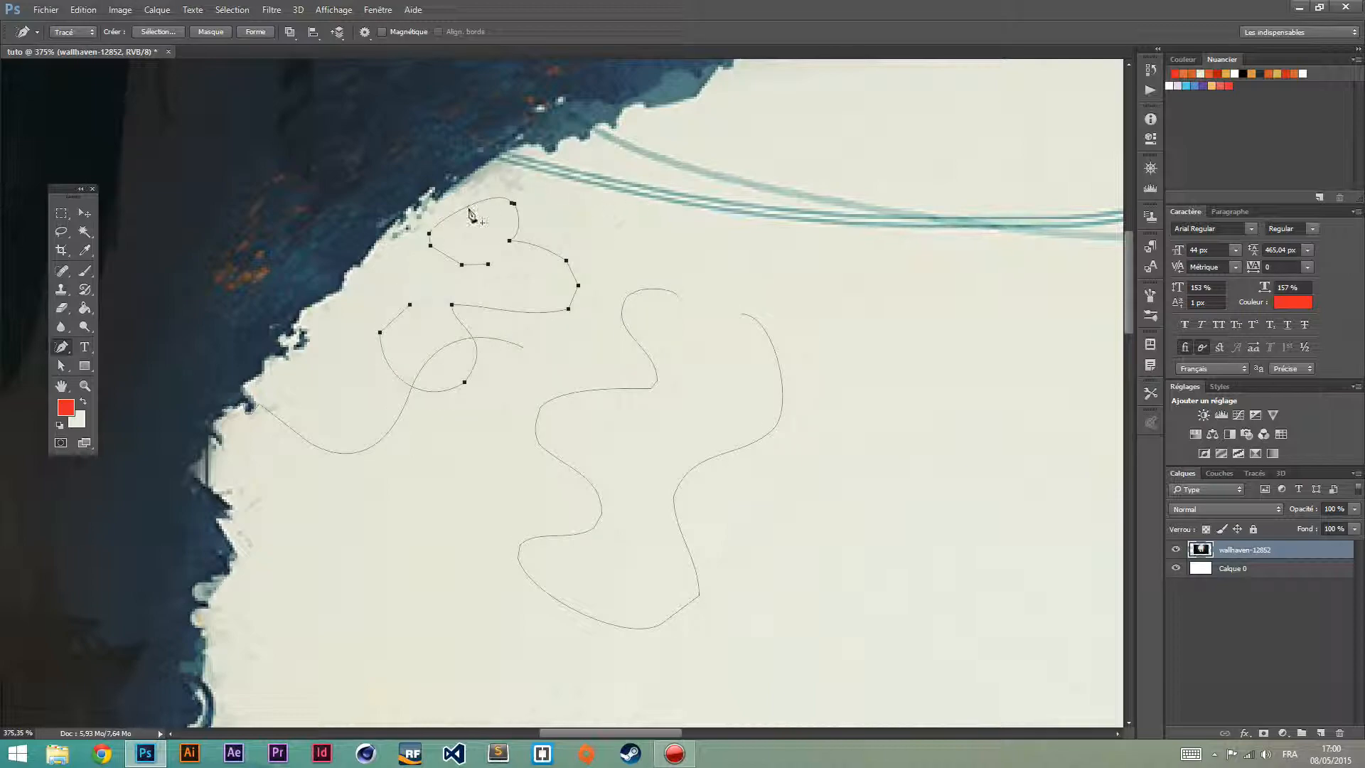
Undo the two freehand outlines and the preceding edit to the curve
key(ctrl+alt+z)
key(ctrl+alt+z)
key(ctrl+alt+z)
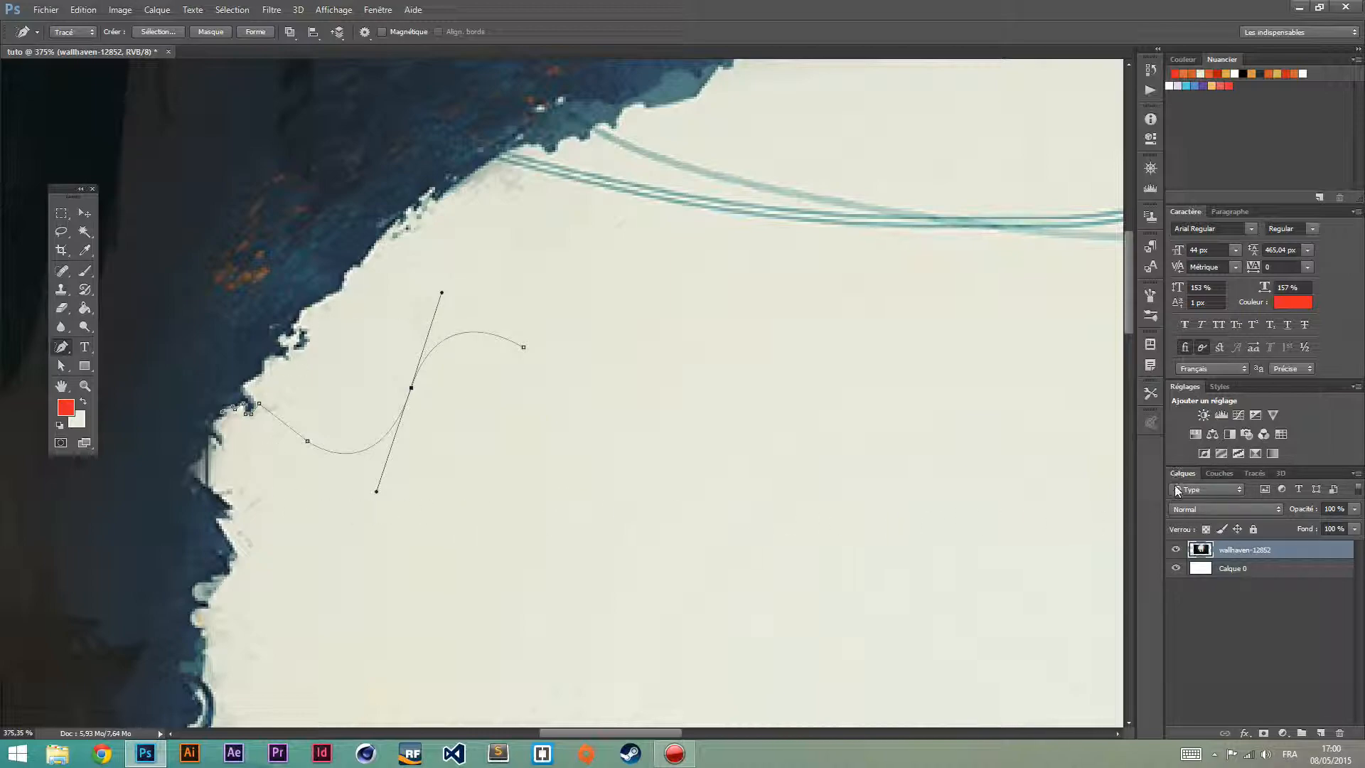
Open the save dialog for the work path and cancel it
click(1255, 474)
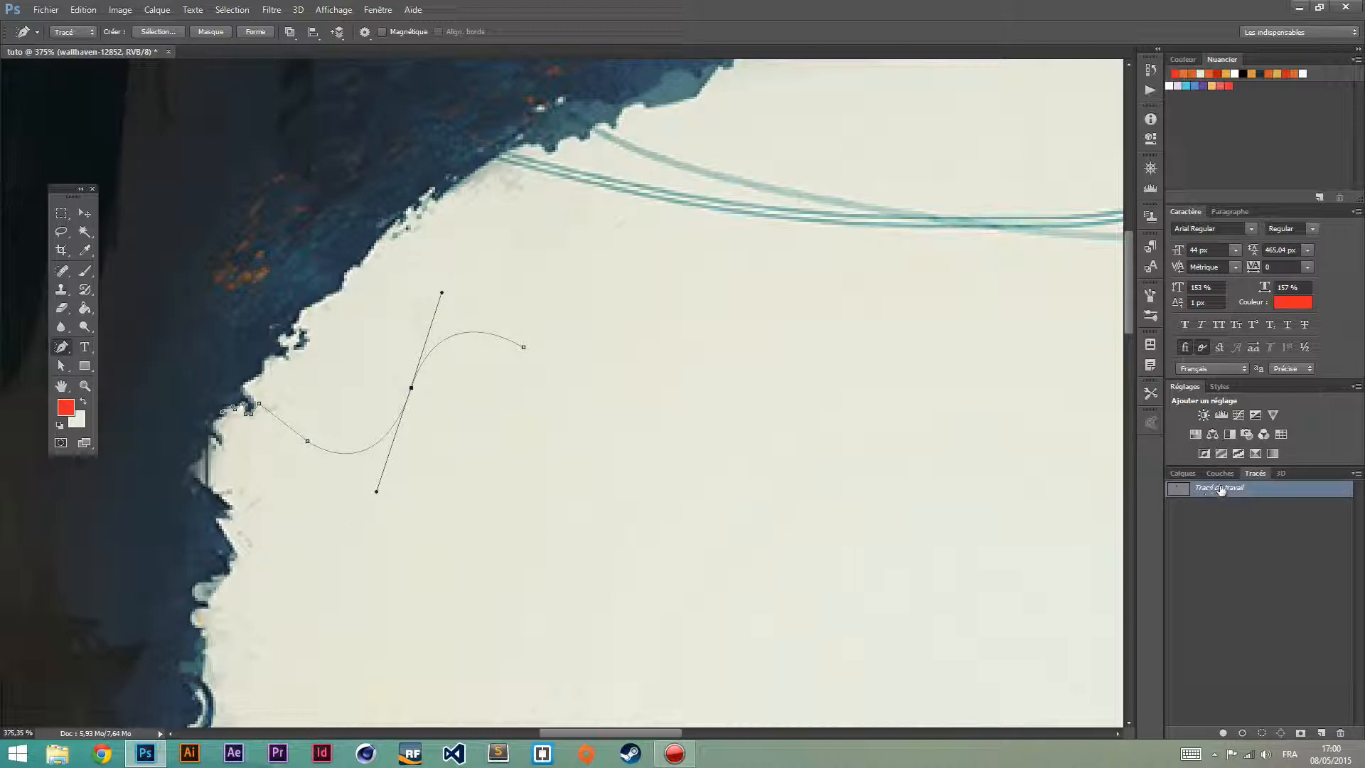
double_click(1279, 491)
click(759, 277)
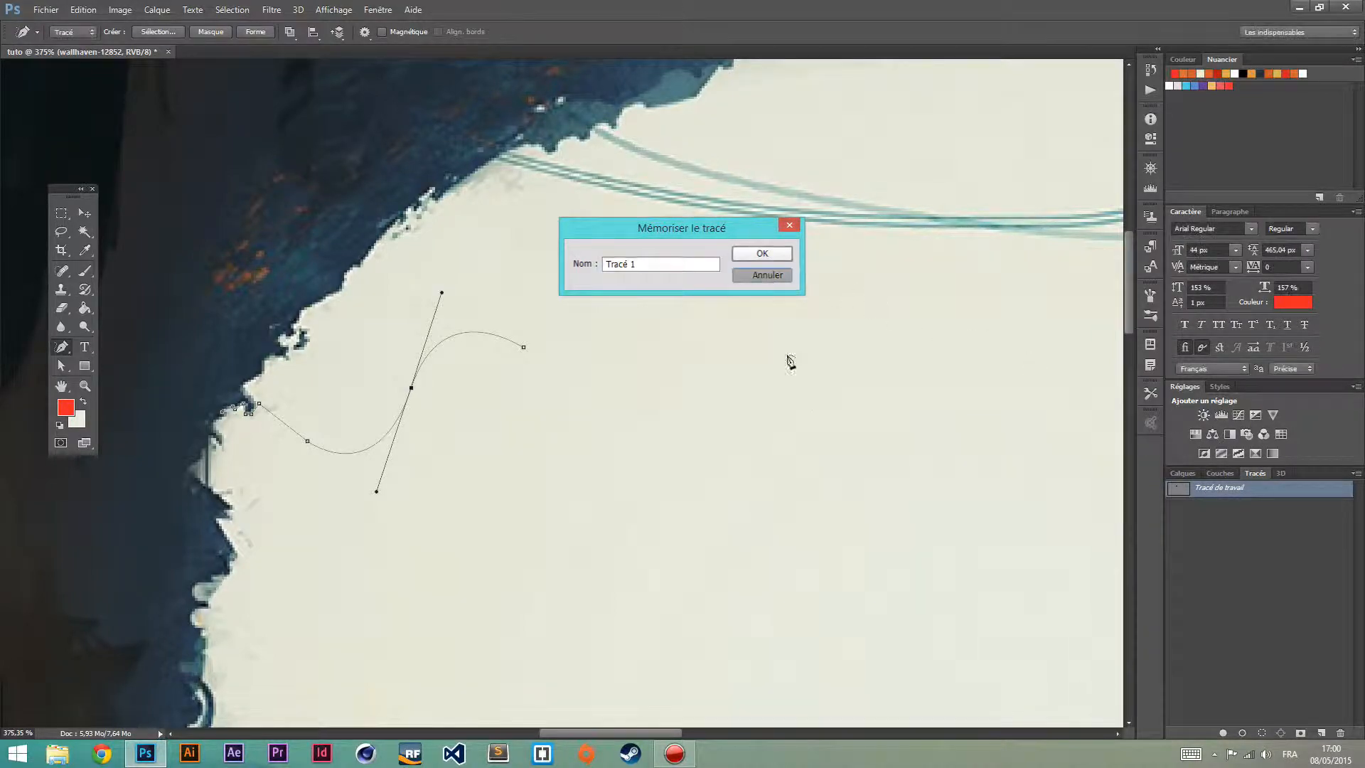
Deselect the work path, delete it from the paths list and return to the layers
click(1185, 472)
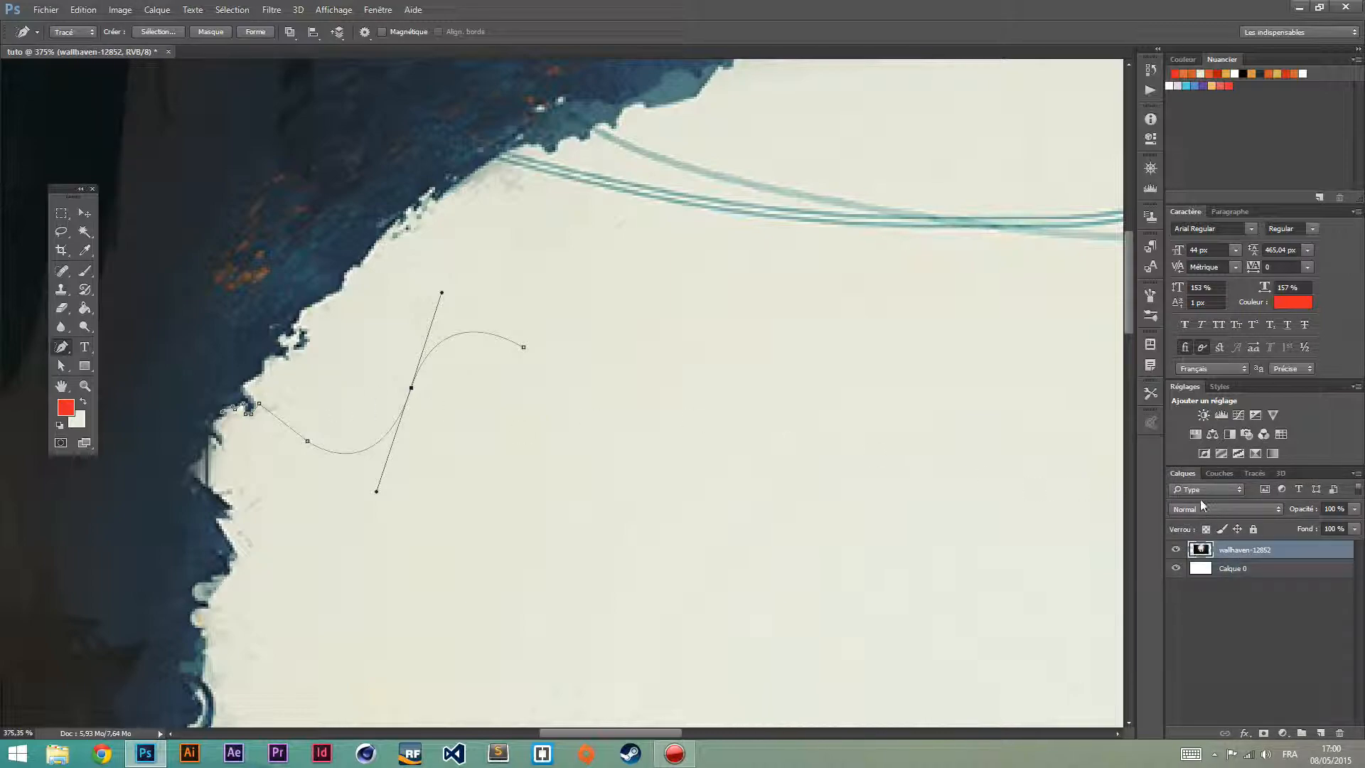
click(1253, 473)
click(1235, 534)
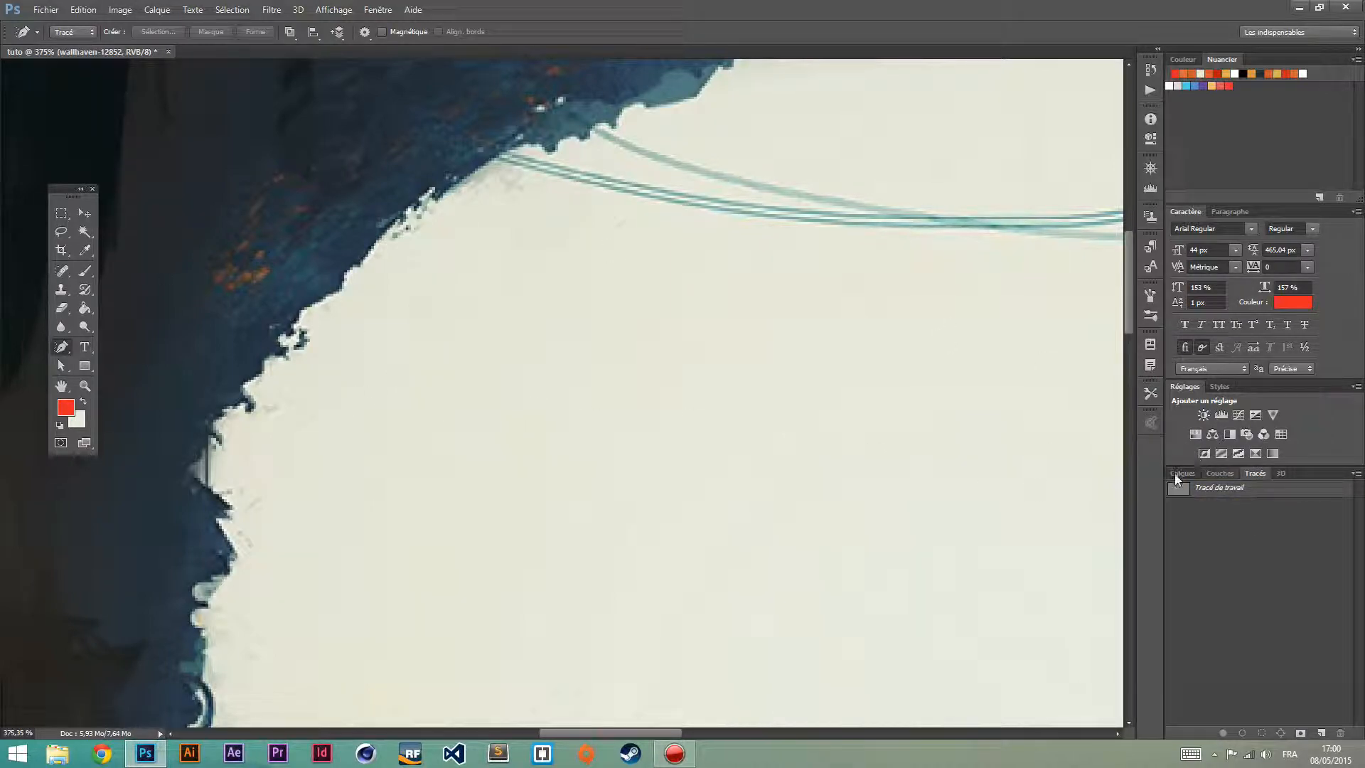
click(1181, 474)
click(1253, 473)
drag(1244, 488, 1339, 732)
click(1182, 473)
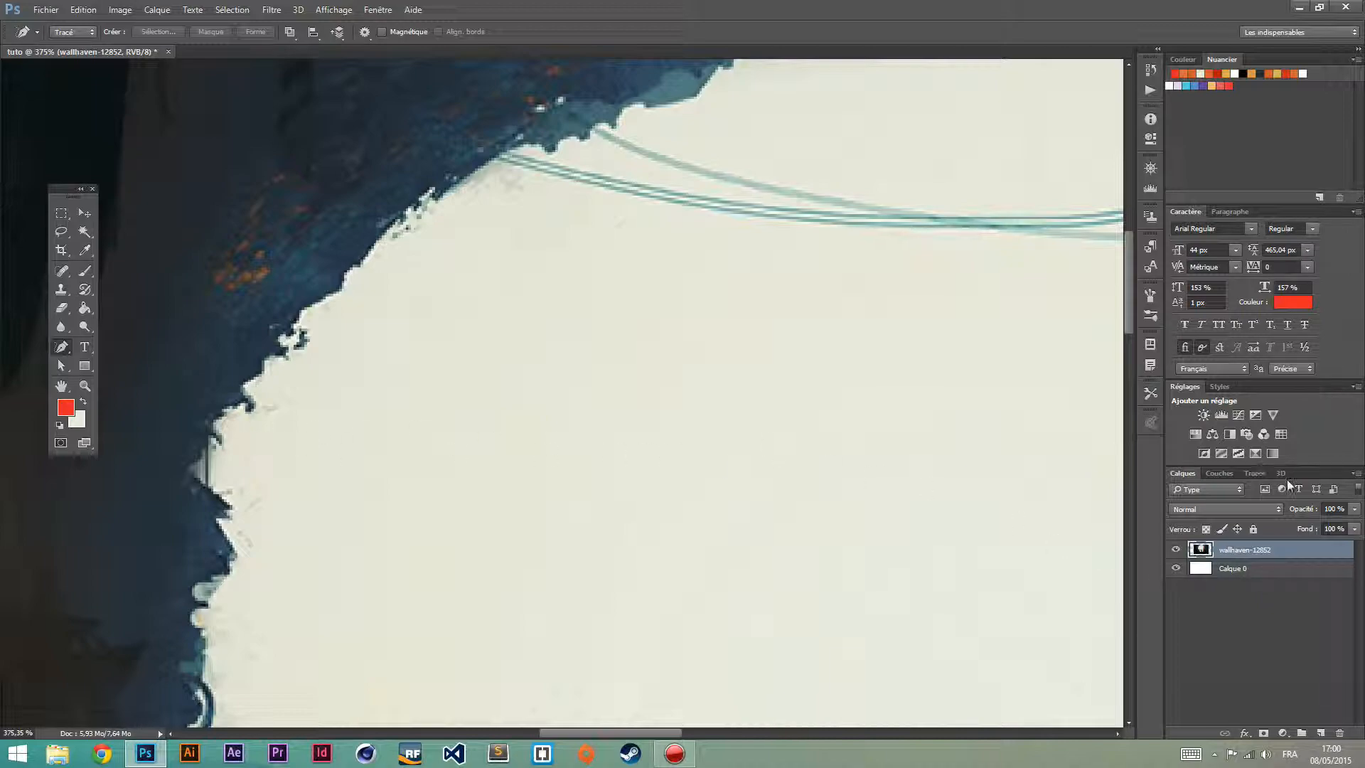
Draw a closed five-point path with straight sides in the sky area using the Pen tool
right_click(62, 351)
click(114, 345)
click(485, 336)
click(712, 382)
click(603, 533)
click(389, 590)
drag(379, 443, 389, 438)
click(486, 337)
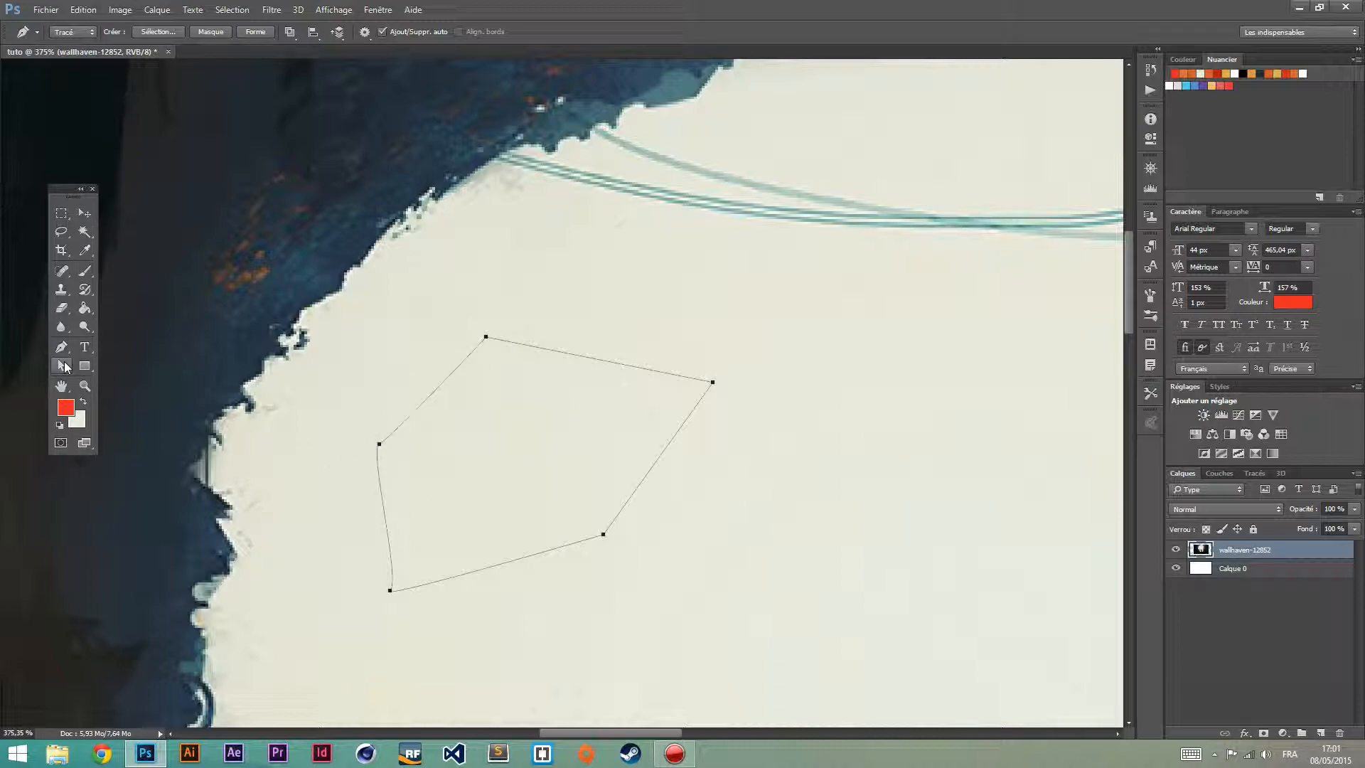
Move the whole five-point path upward and slightly to the right with the Path Selection tool
click(65, 366)
click(122, 367)
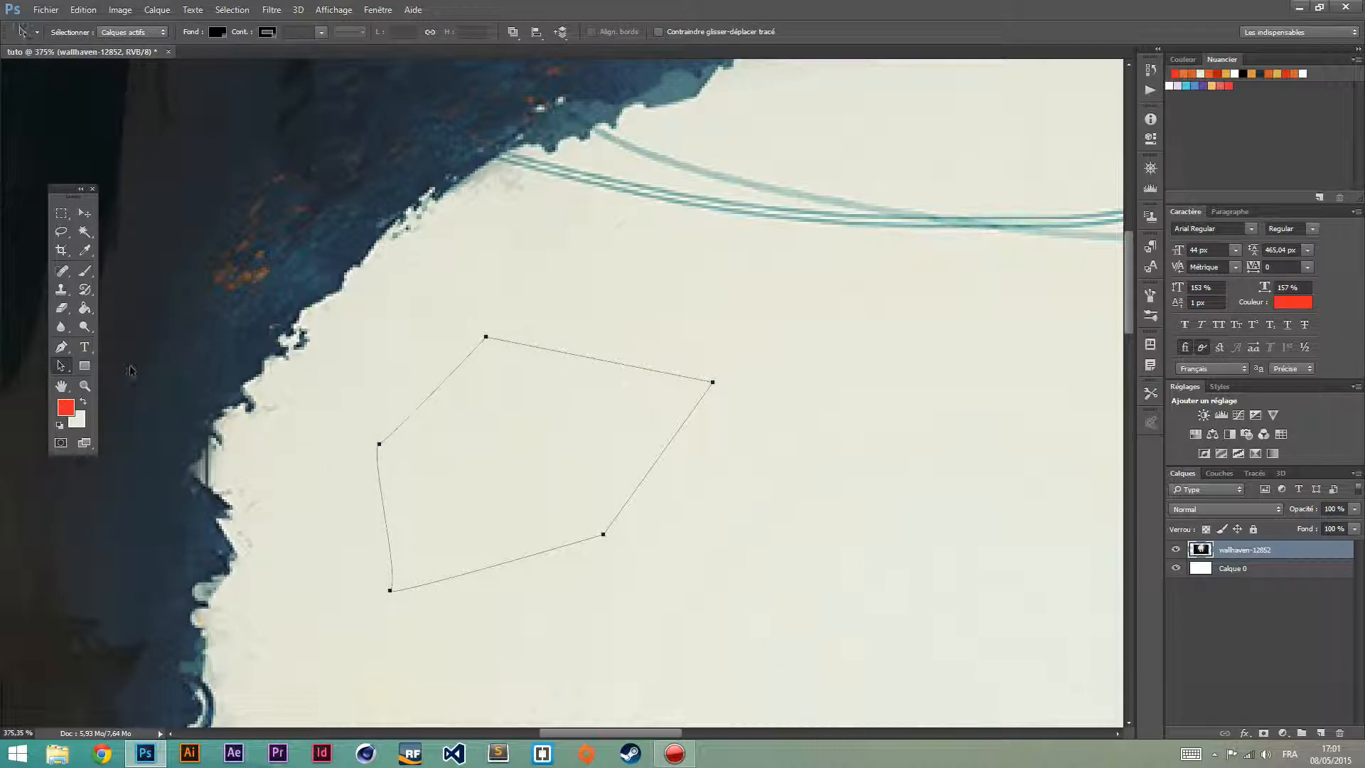
drag(444, 389, 444, 357)
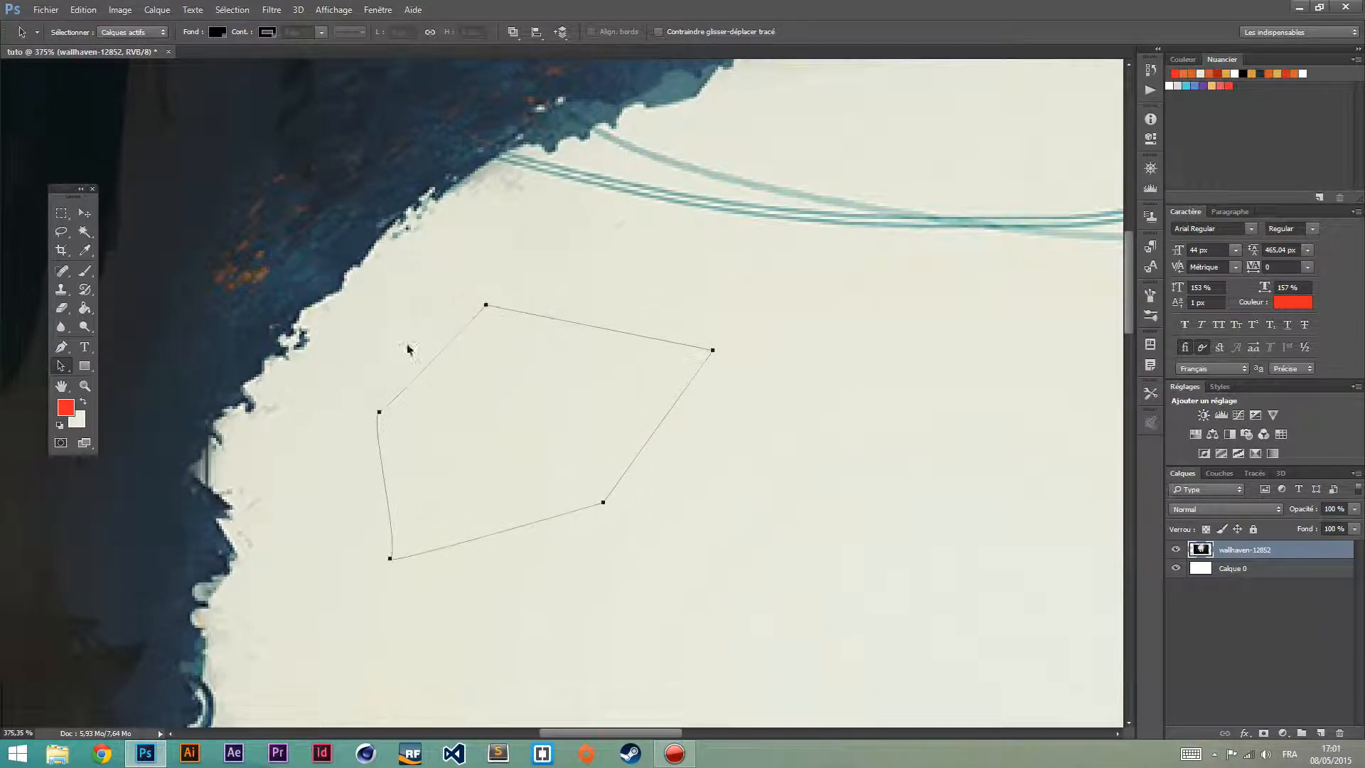
drag(530, 292, 536, 289)
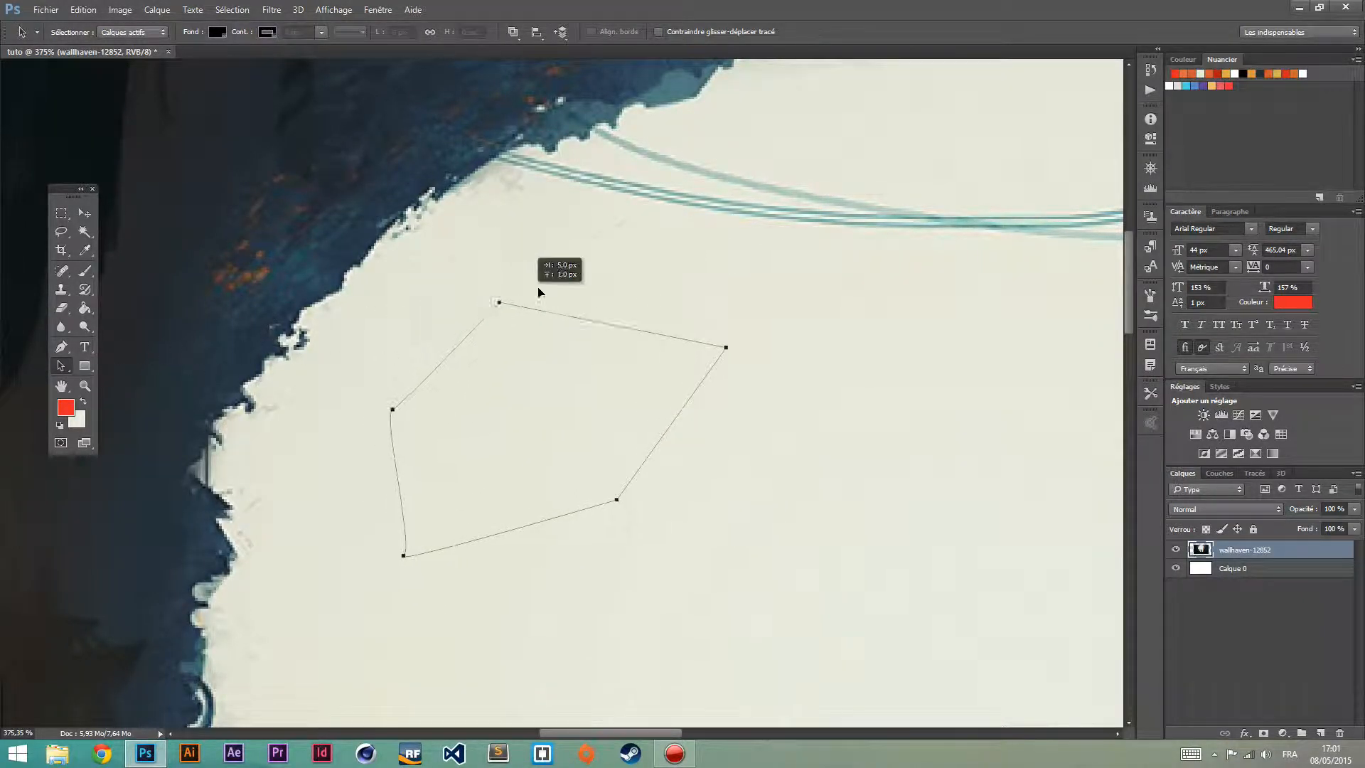
Reshape the five-point path by moving individual anchor points with the Direct Selection tool, and remove the path from the canvas
click(72, 370)
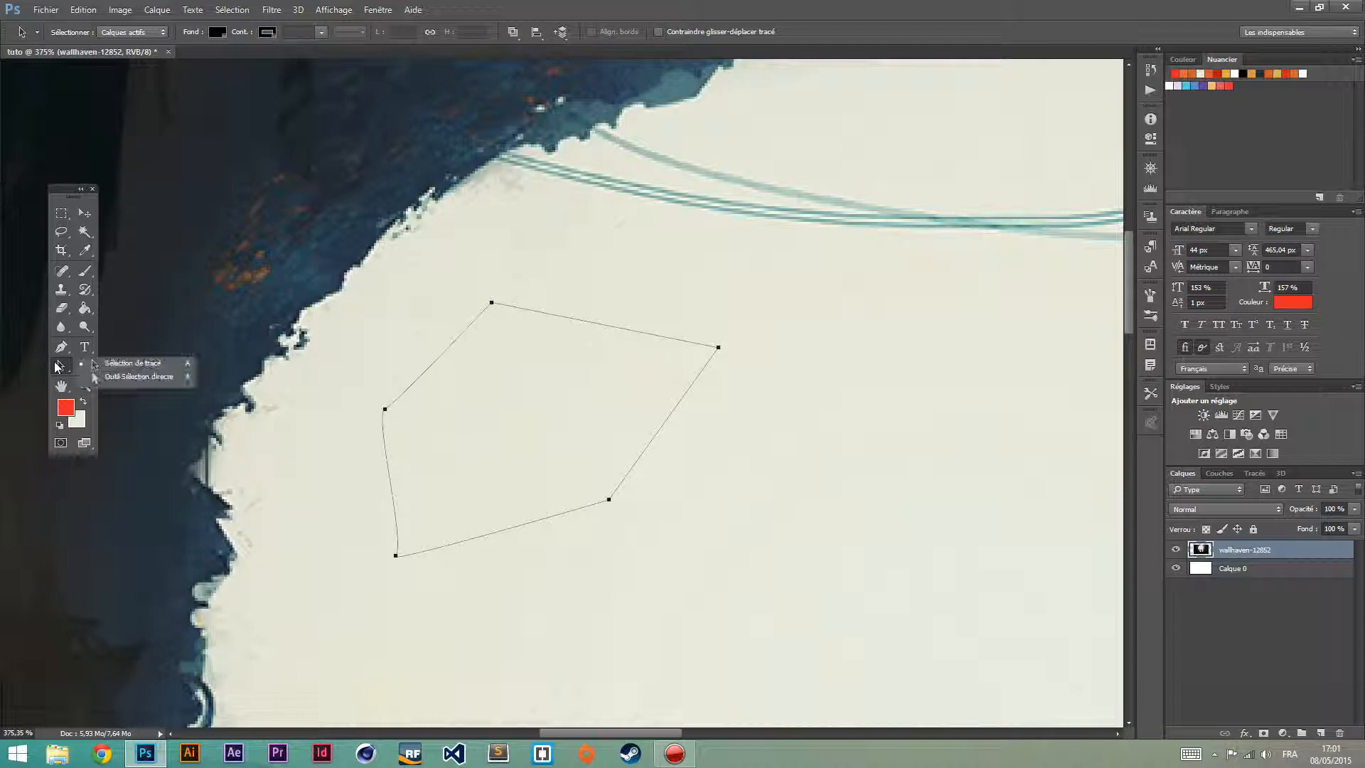
click(120, 384)
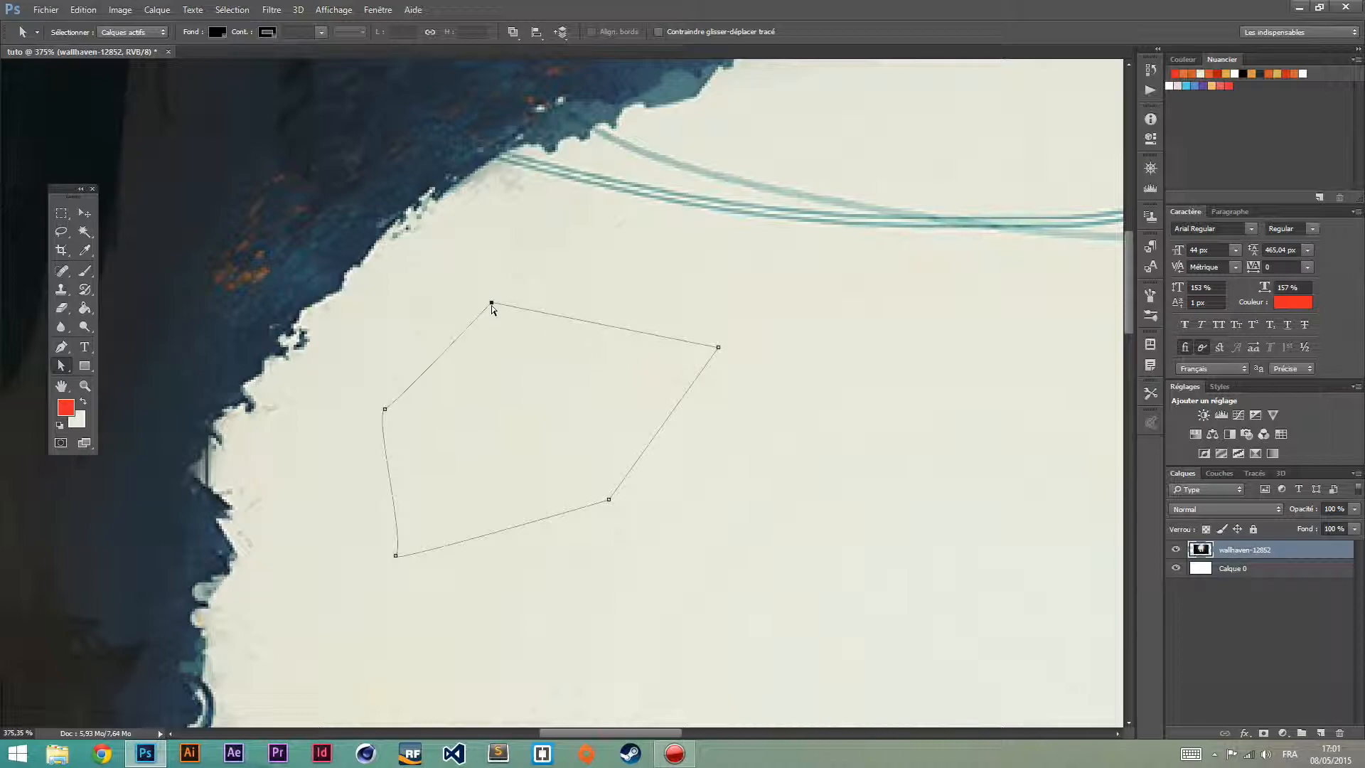
drag(492, 304, 547, 270)
drag(774, 526, 587, 326)
drag(717, 351, 654, 334)
drag(386, 567, 476, 595)
drag(257, 167, 711, 633)
click(410, 254)
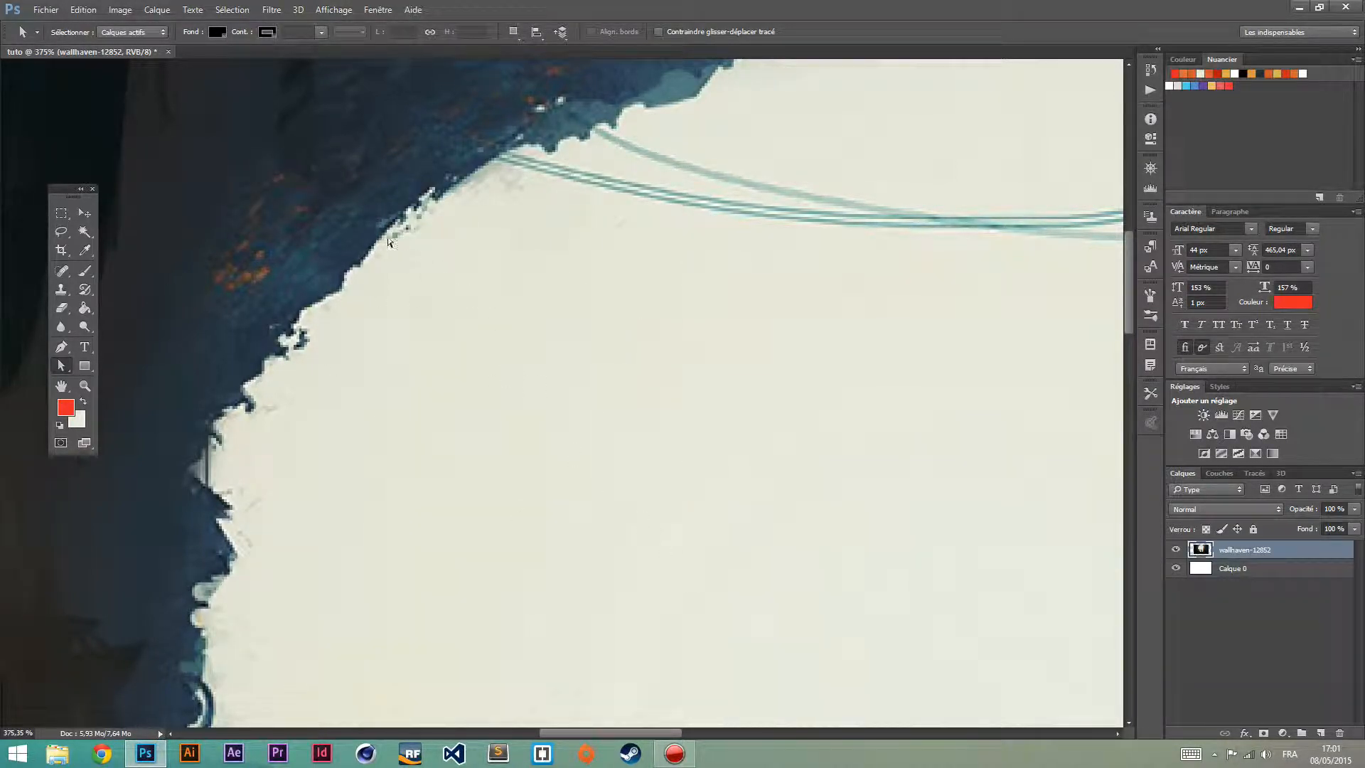
Add the red text "Bonjour" in Arial Regular at 44 px over the sky area
click(85, 347)
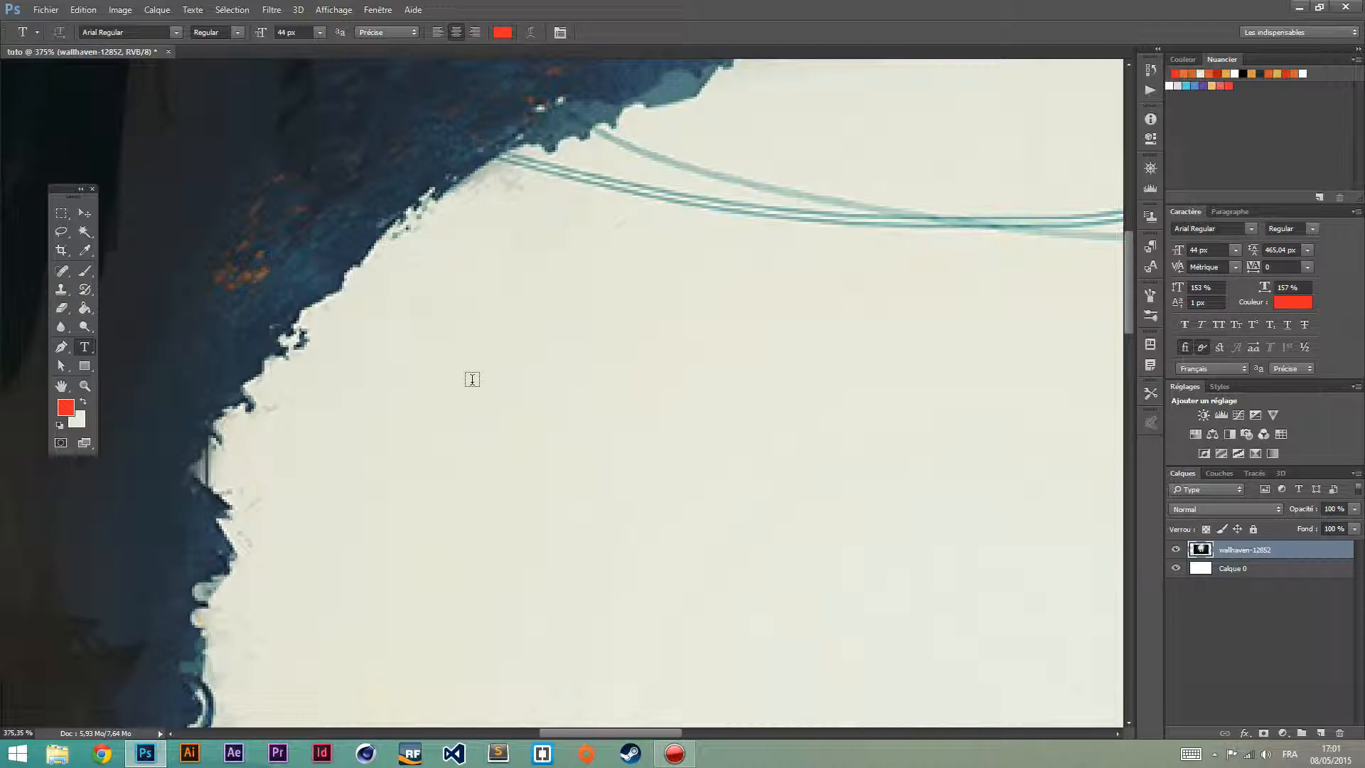
click(472, 379)
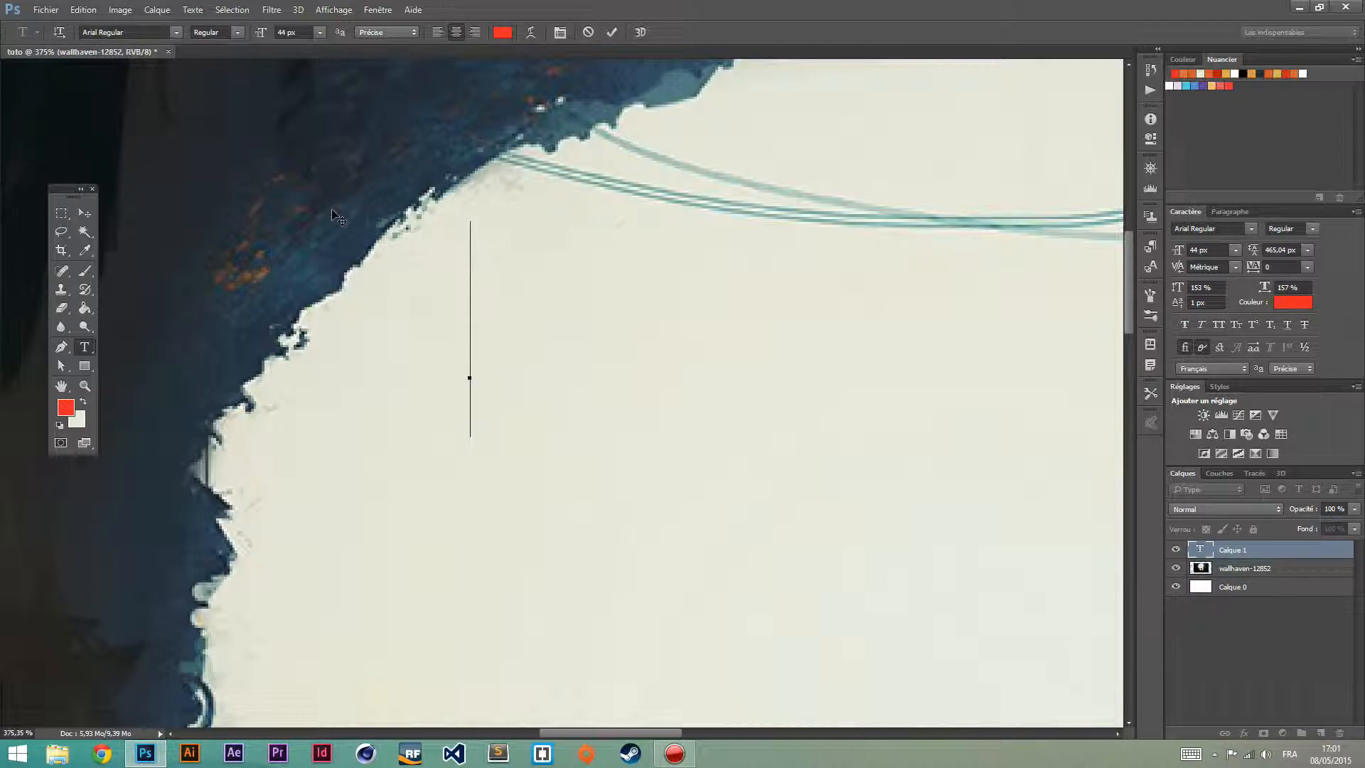
text(Bonou)
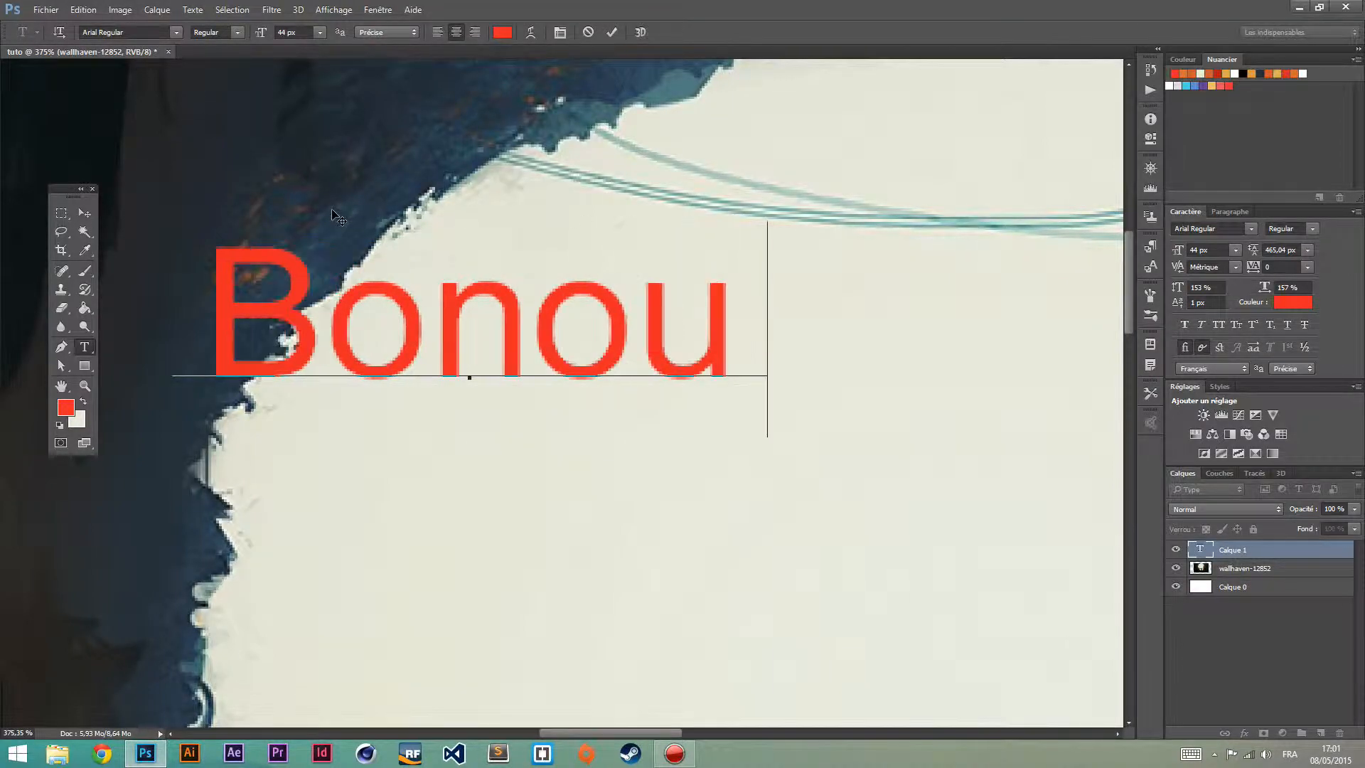
text(r)
key(BackSpace)
key(BackSpace)
key(BackSpace)
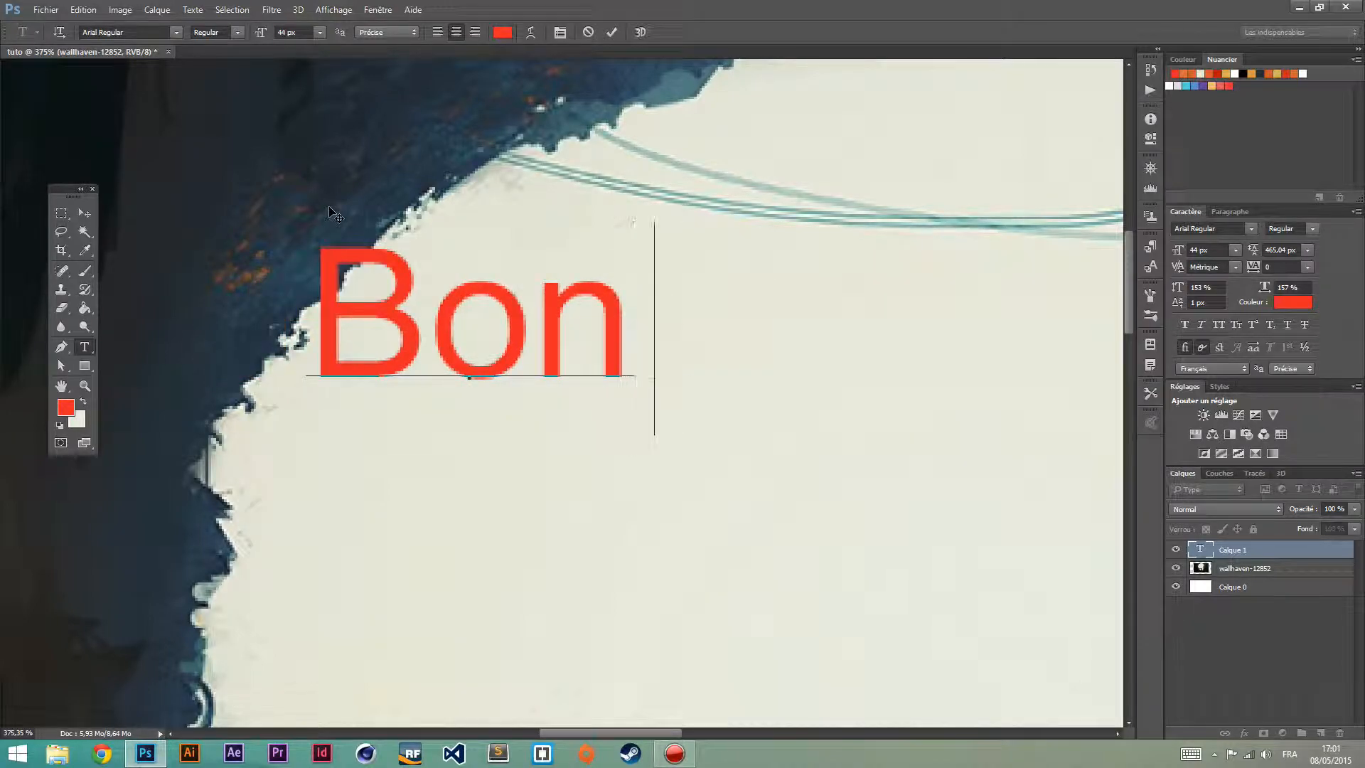
text(jour)
Move the Bonjour text down and right into the middle of the light sky opening
scroll(159, 252, down, 4)
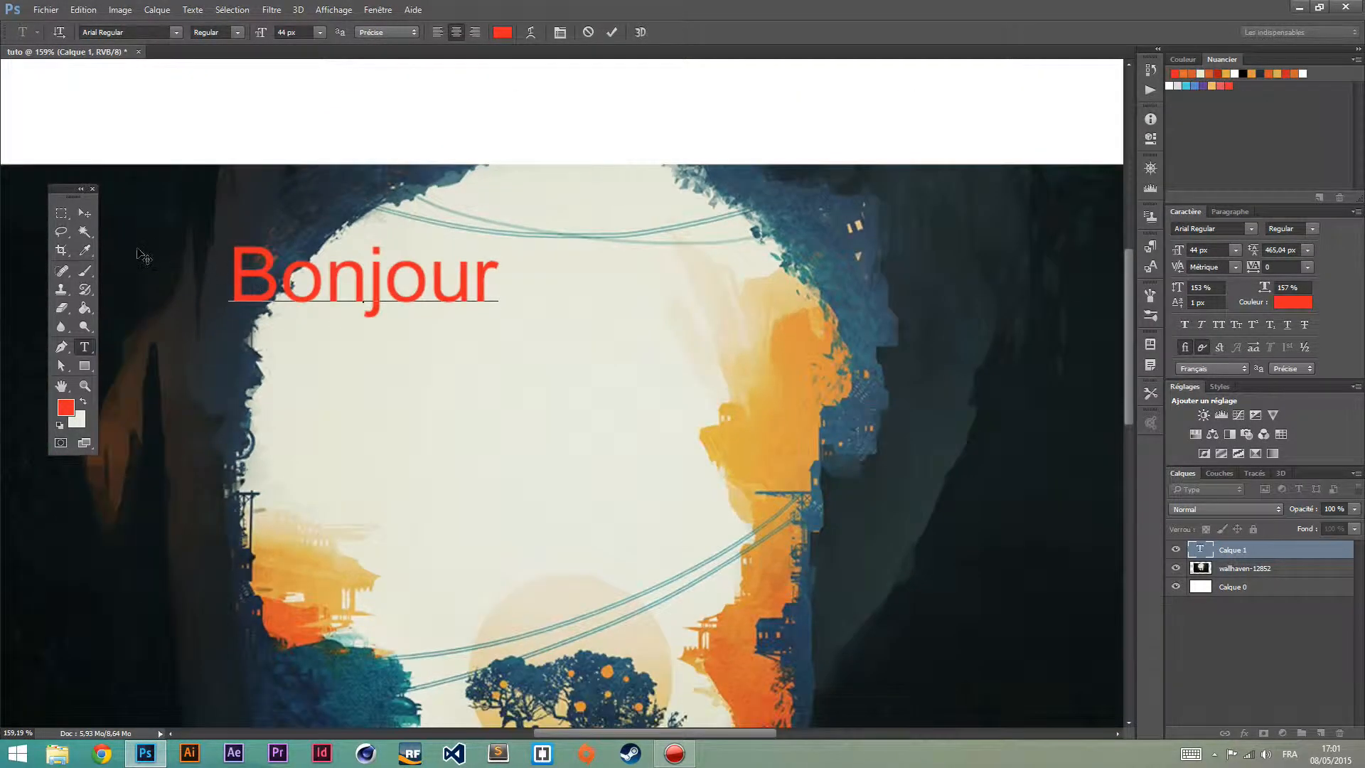
click(84, 213)
drag(258, 245, 418, 377)
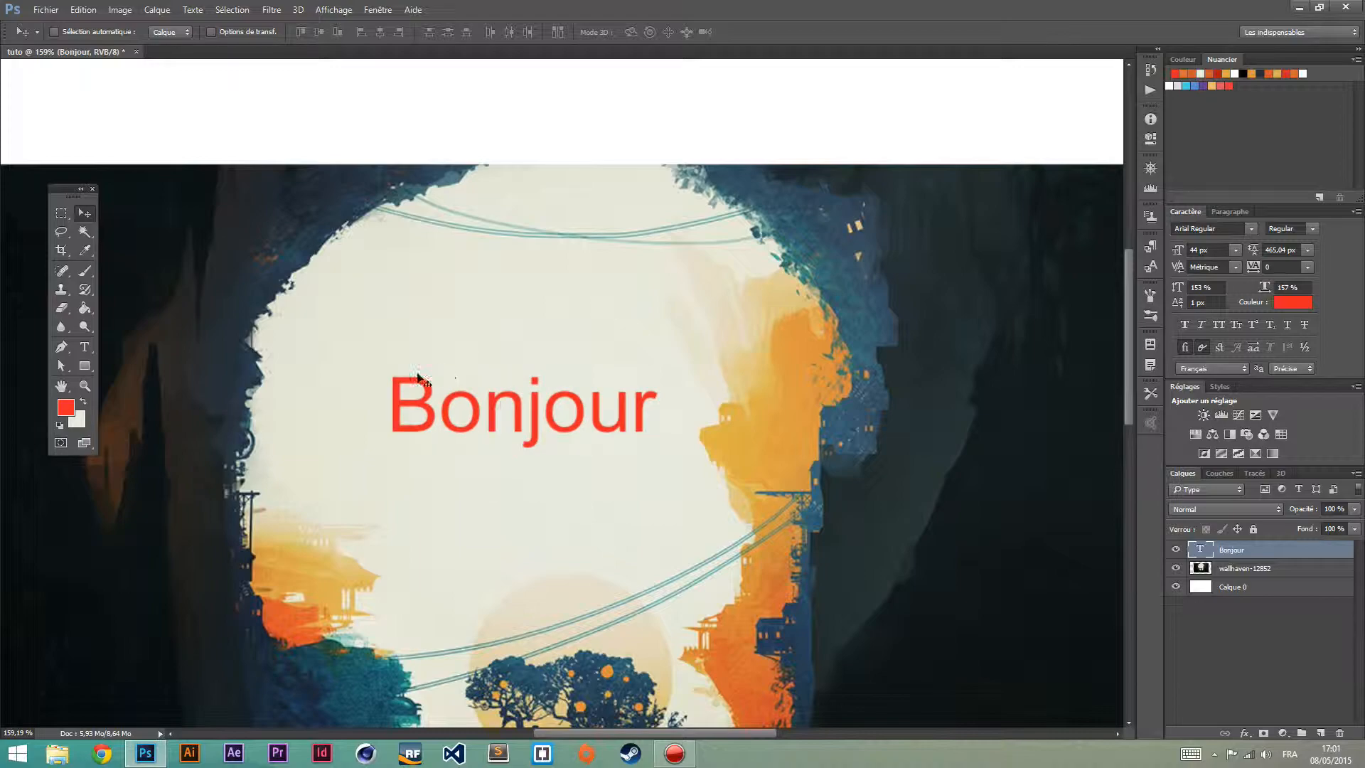
Select the whole word Bonjour, try the blue #2650a6 as its text colour and cancel the colour choice
click(84, 347)
drag(377, 436, 657, 432)
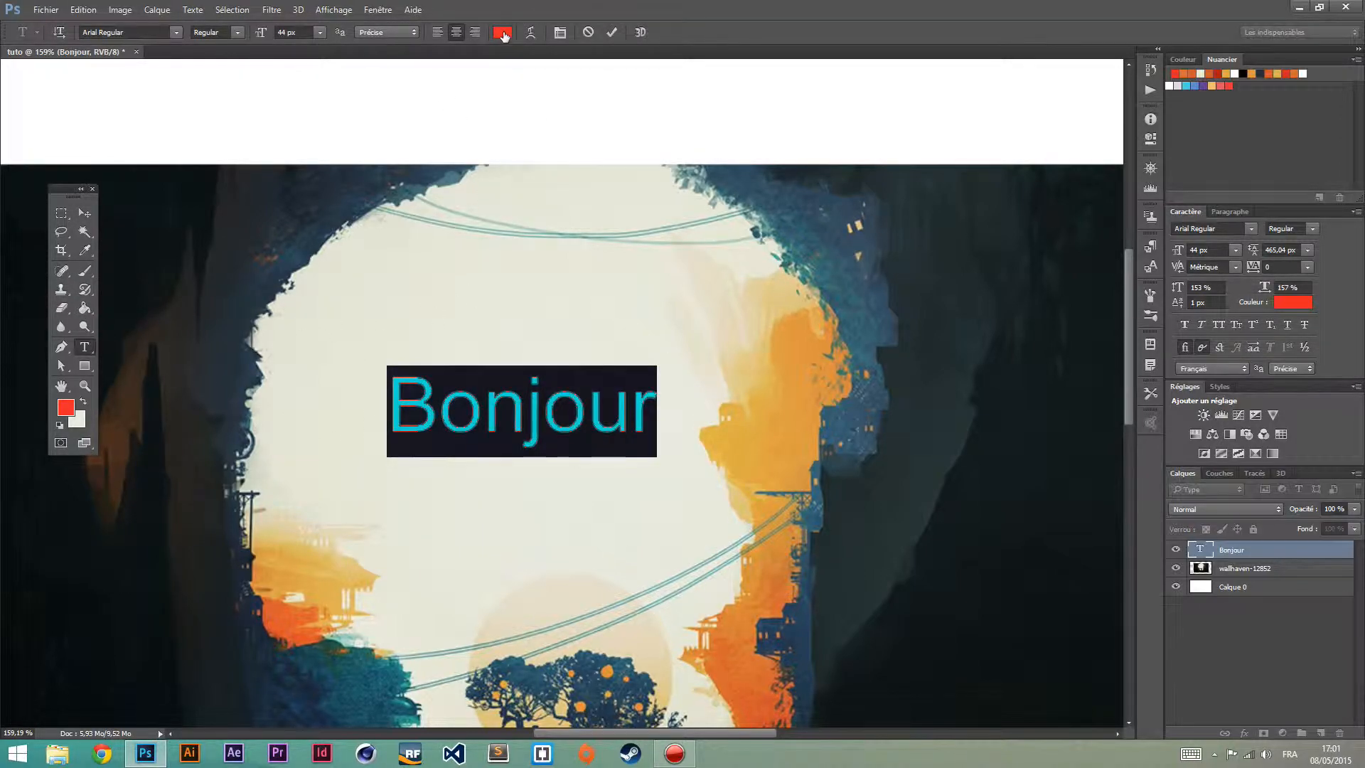
click(502, 35)
click(614, 231)
drag(662, 204, 646, 192)
click(713, 218)
click(655, 211)
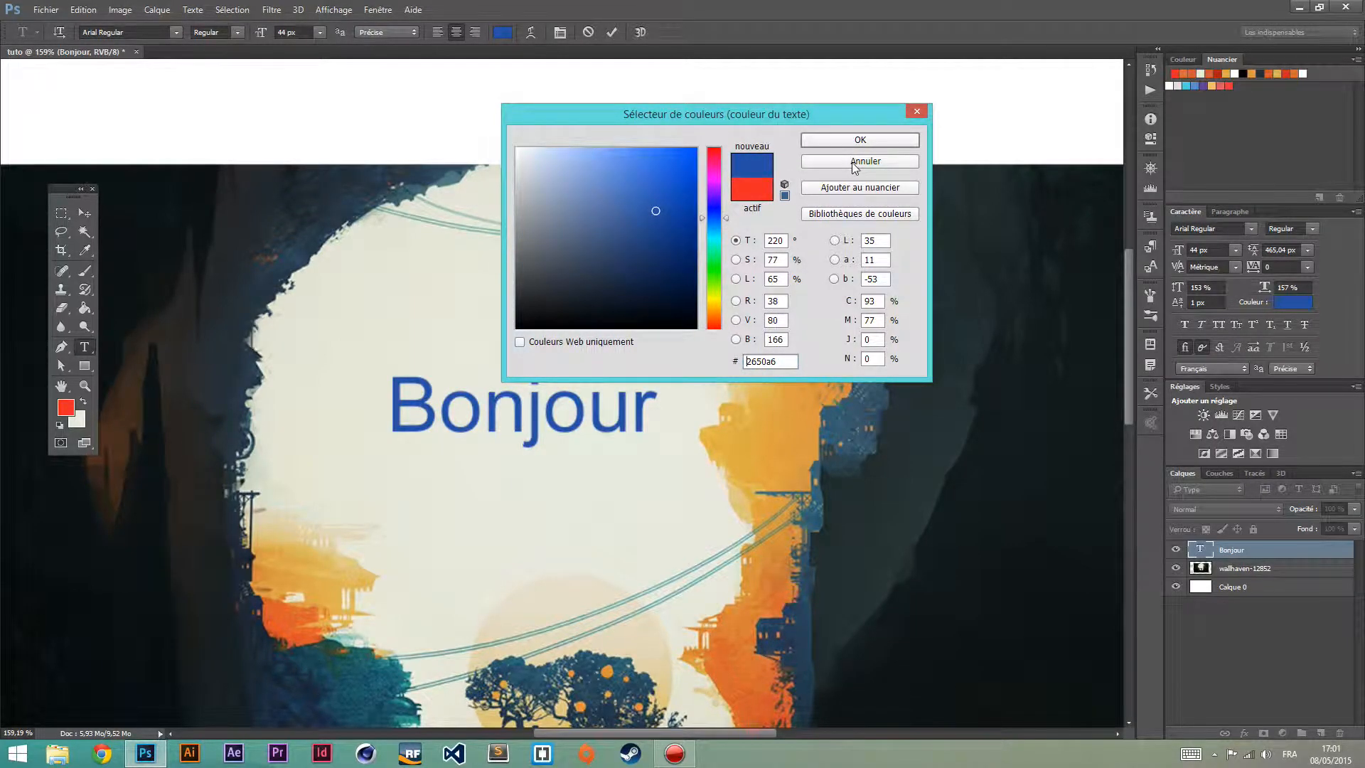
click(854, 163)
Try left alignment on the text and restore centring, and browse the font families and styles, keeping Arial Regular
click(442, 31)
click(453, 31)
click(176, 32)
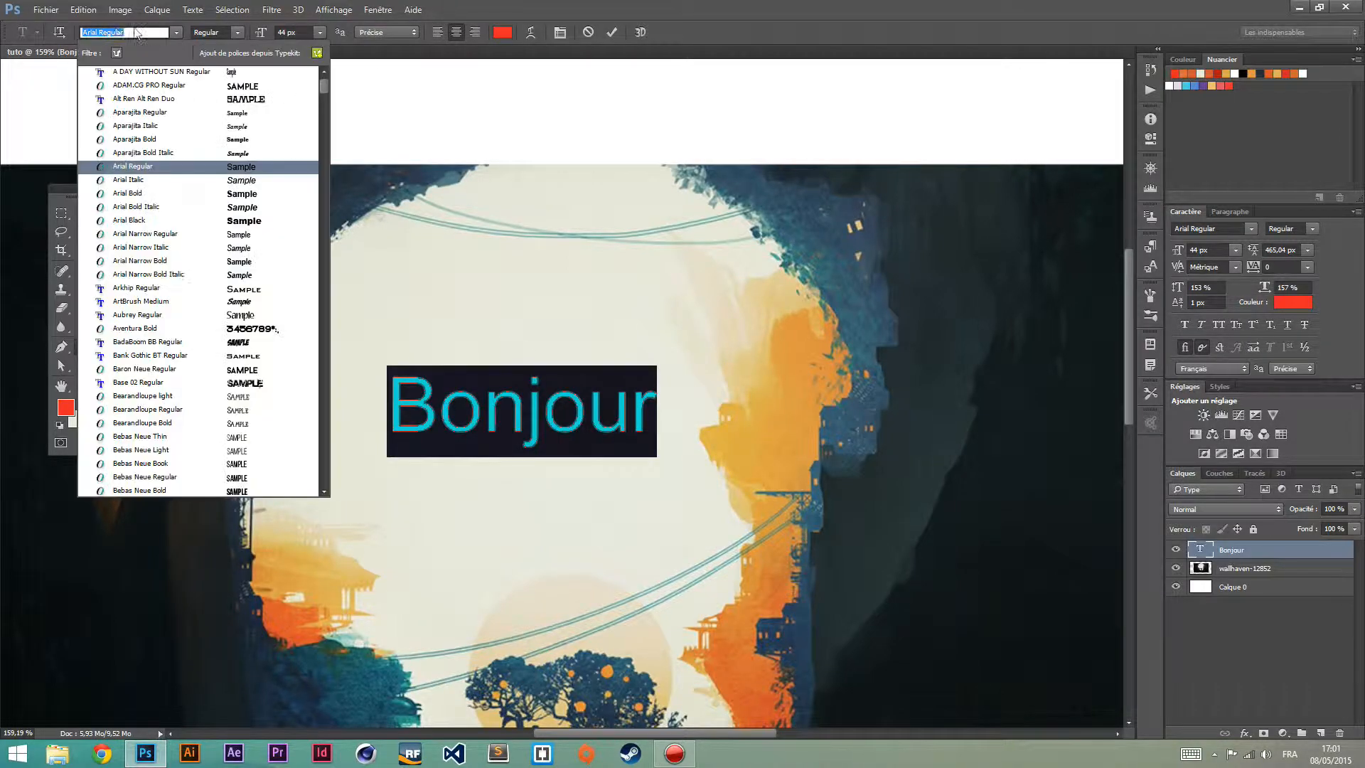
click(238, 32)
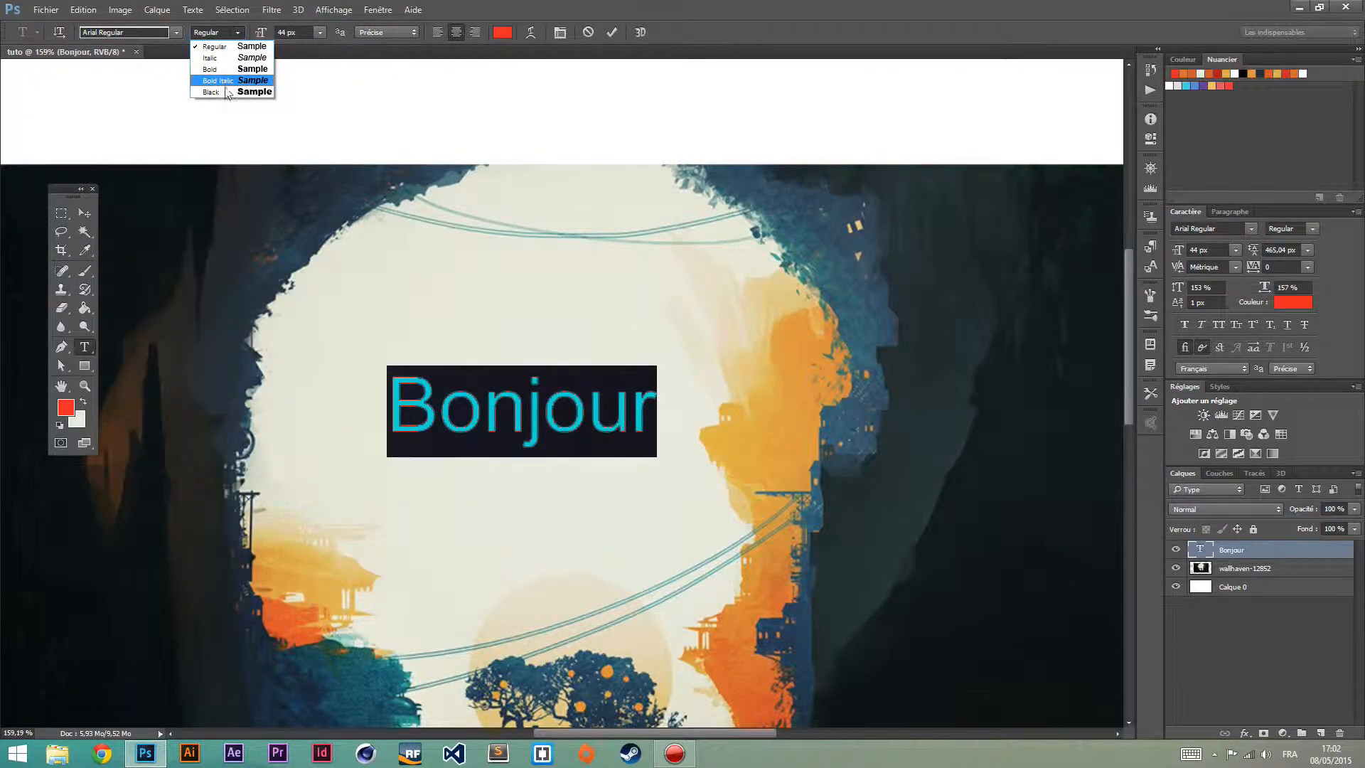
click(199, 46)
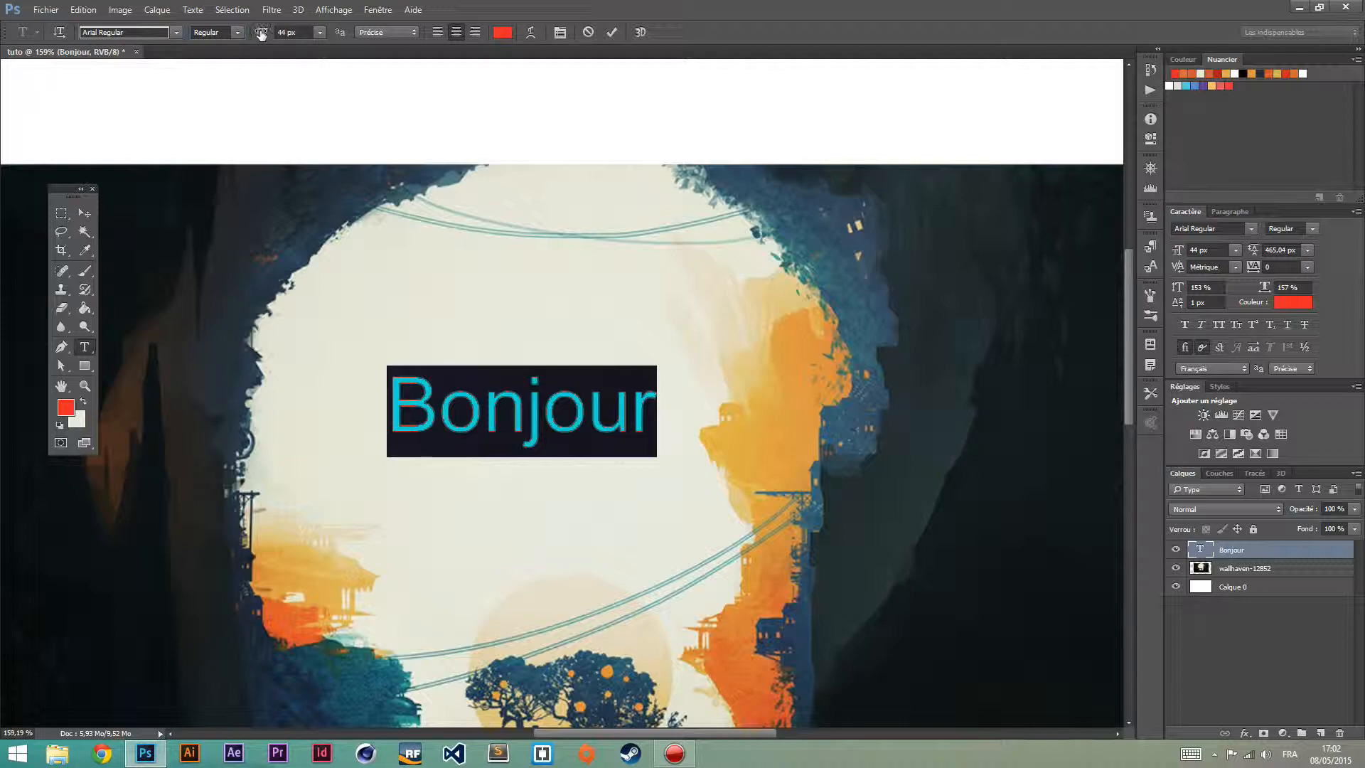
Set the text size to 93 px and try the Sans, Nette, Forte and Légère anti-aliasing options before restoring Précise
drag(261, 37, 292, 34)
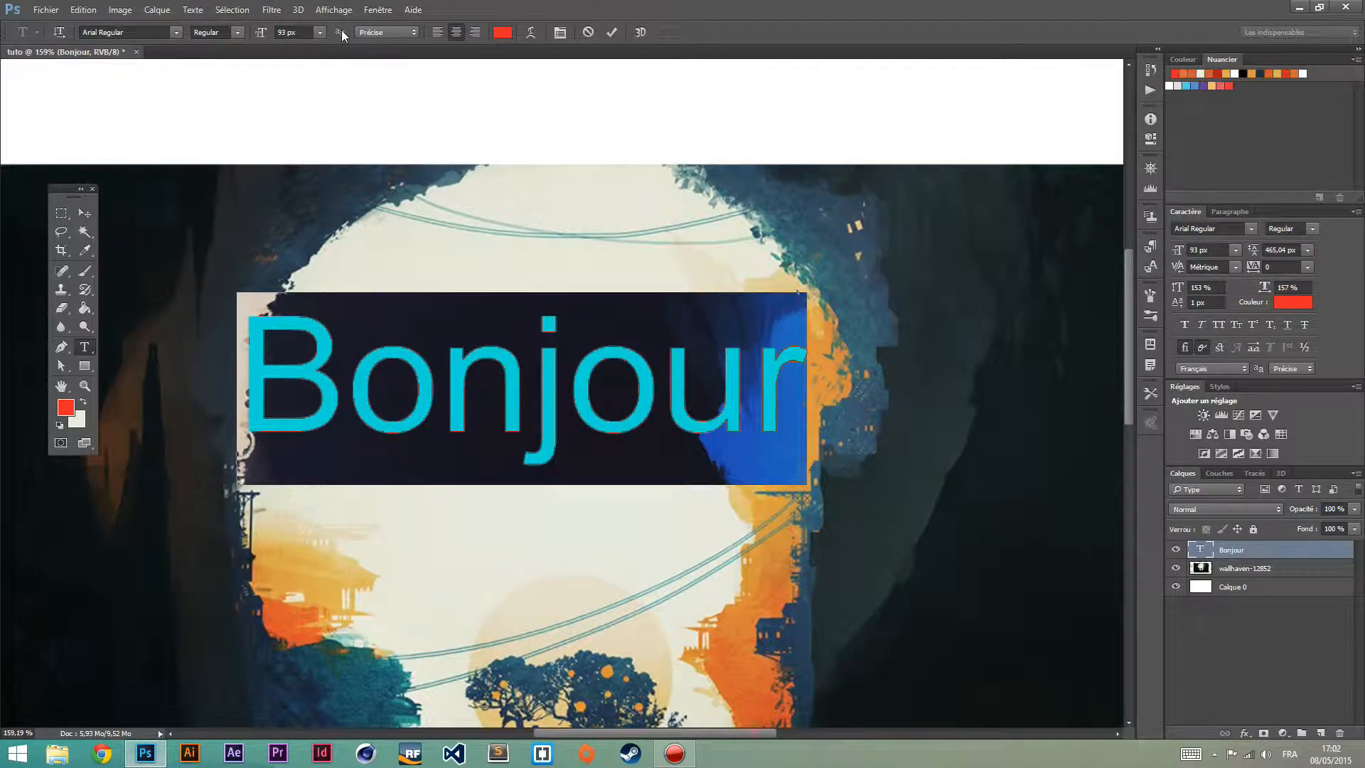
click(395, 32)
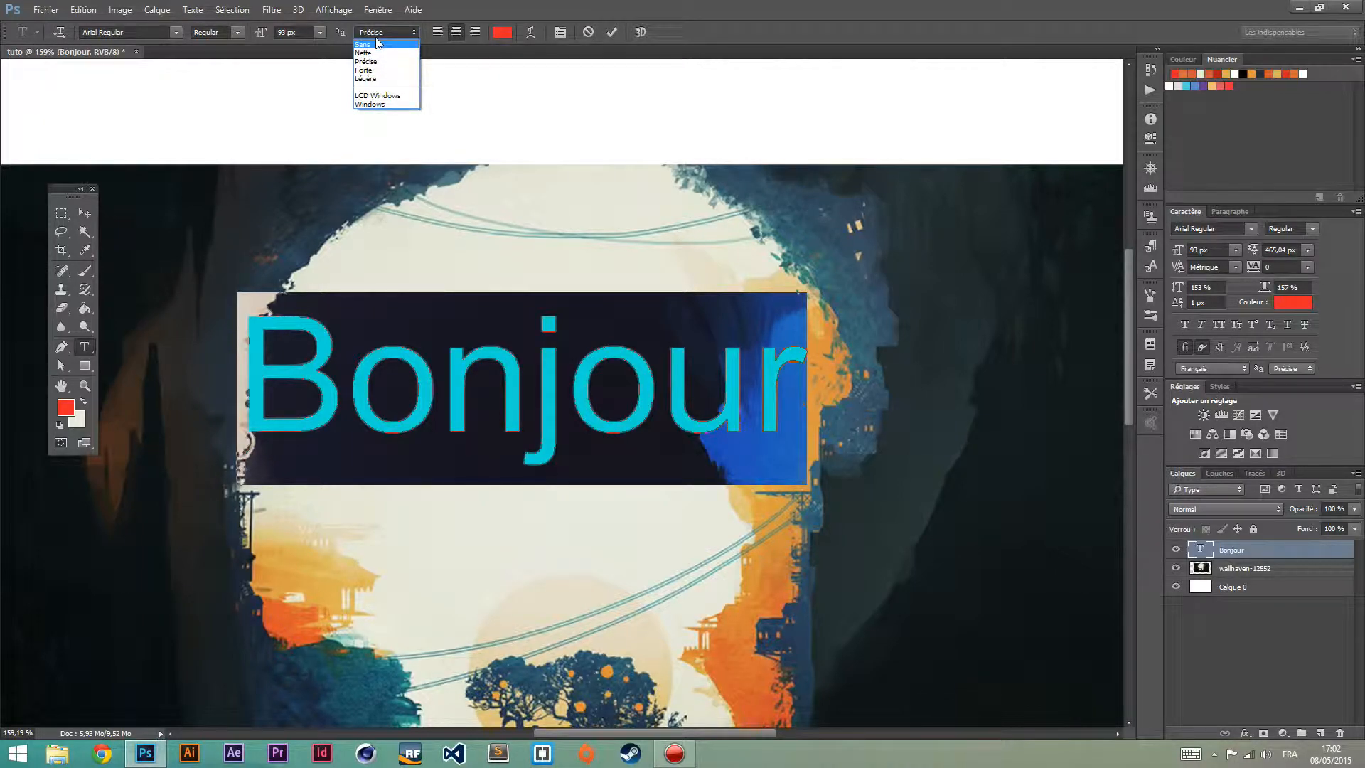
click(377, 45)
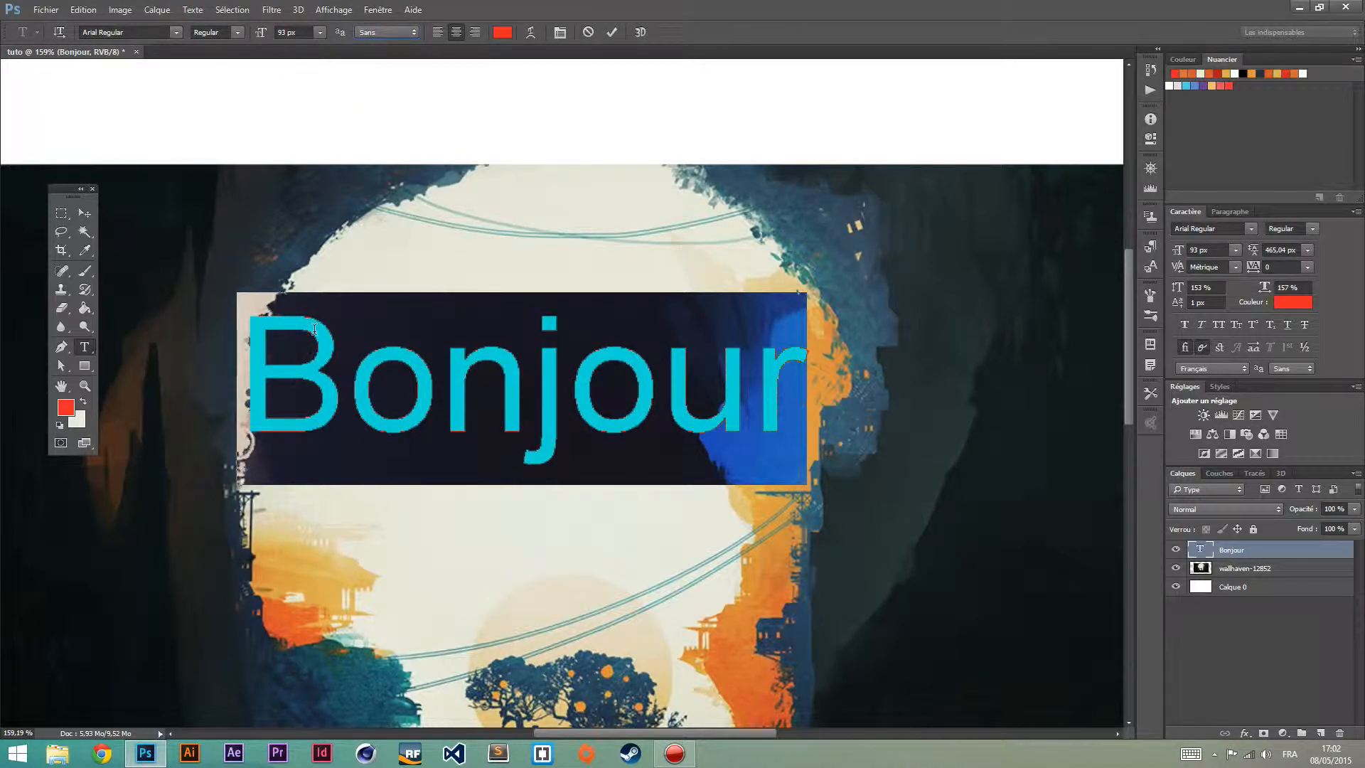
click(388, 31)
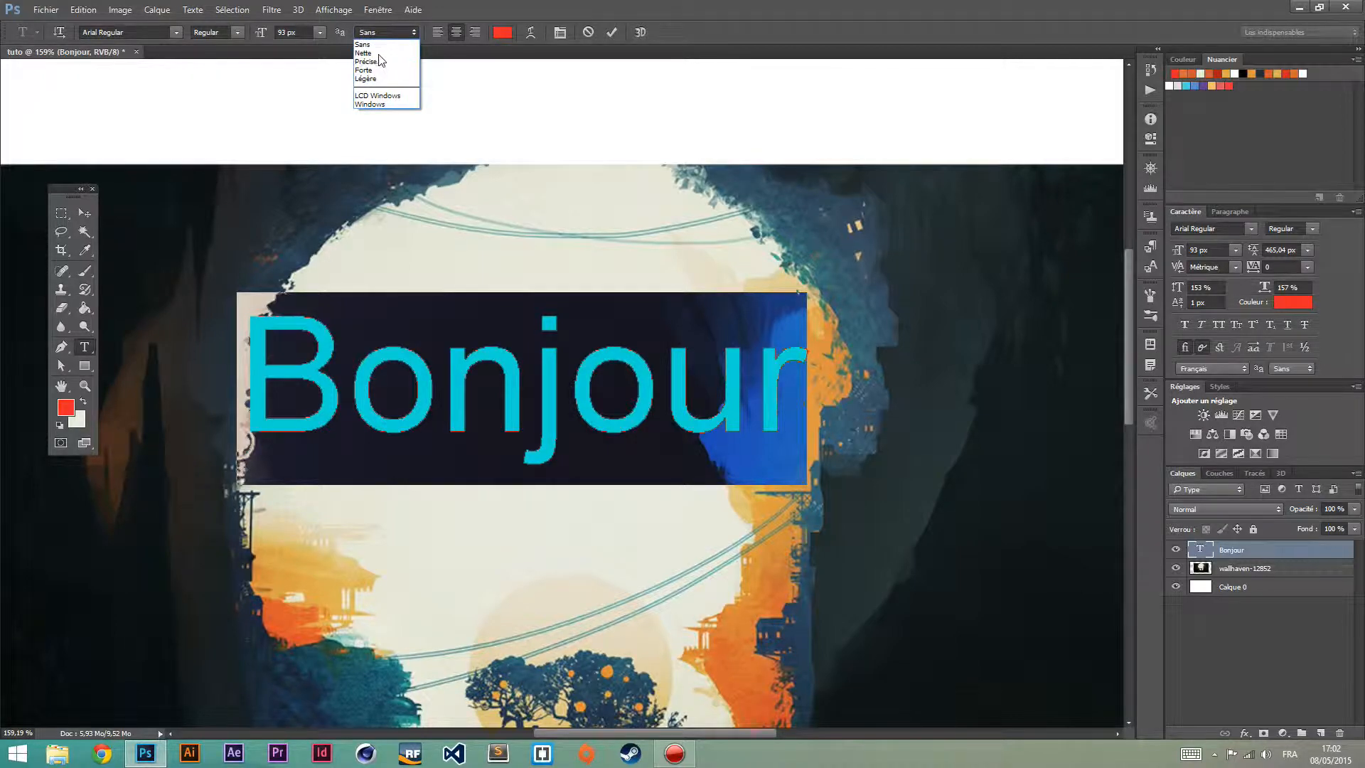
click(374, 54)
click(387, 32)
click(384, 70)
click(394, 33)
click(384, 78)
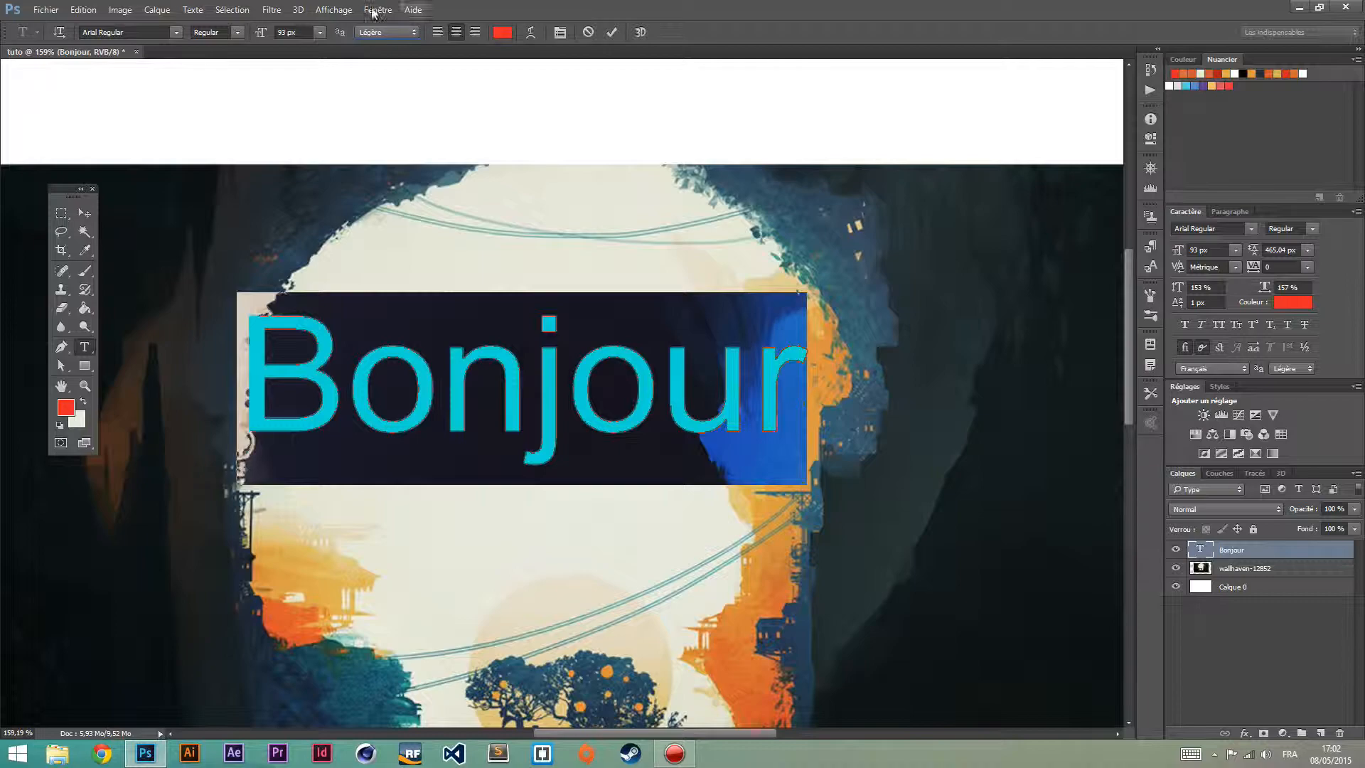
click(387, 33)
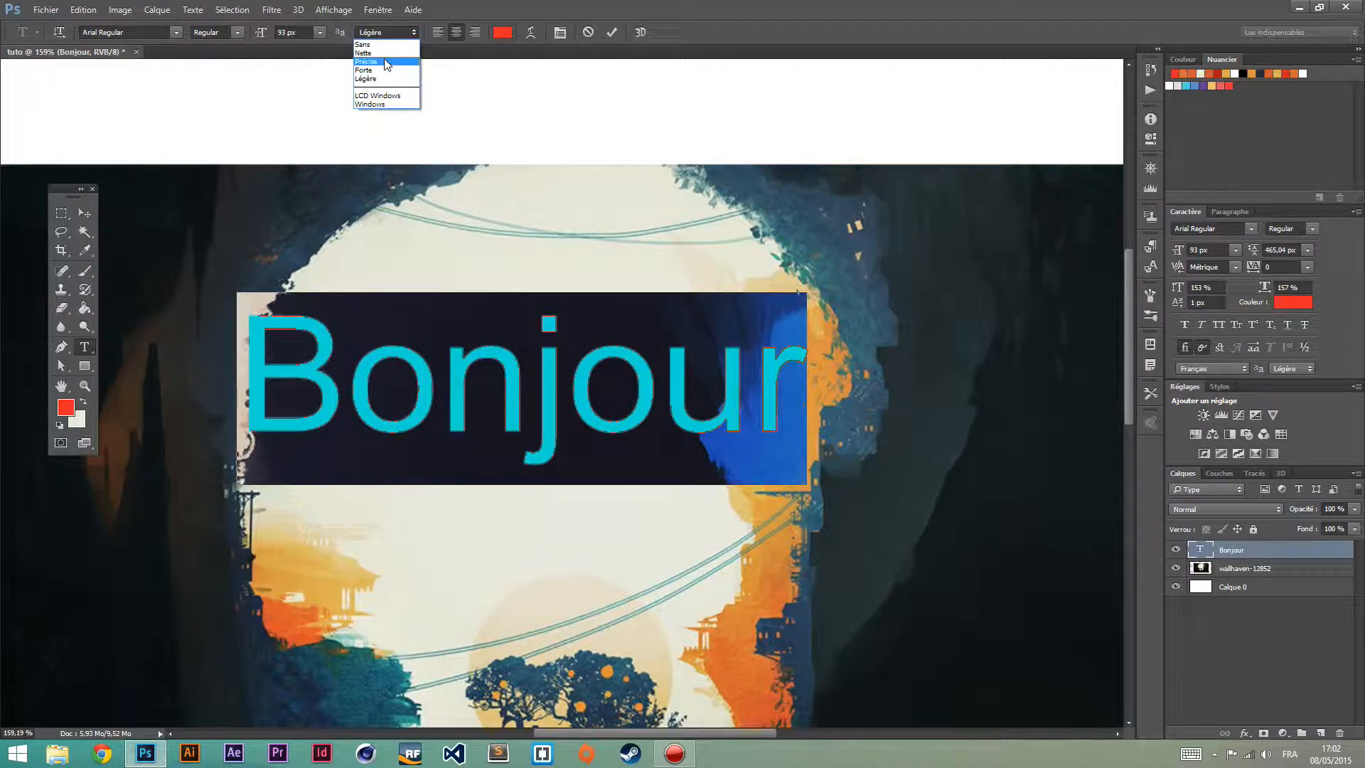
click(380, 62)
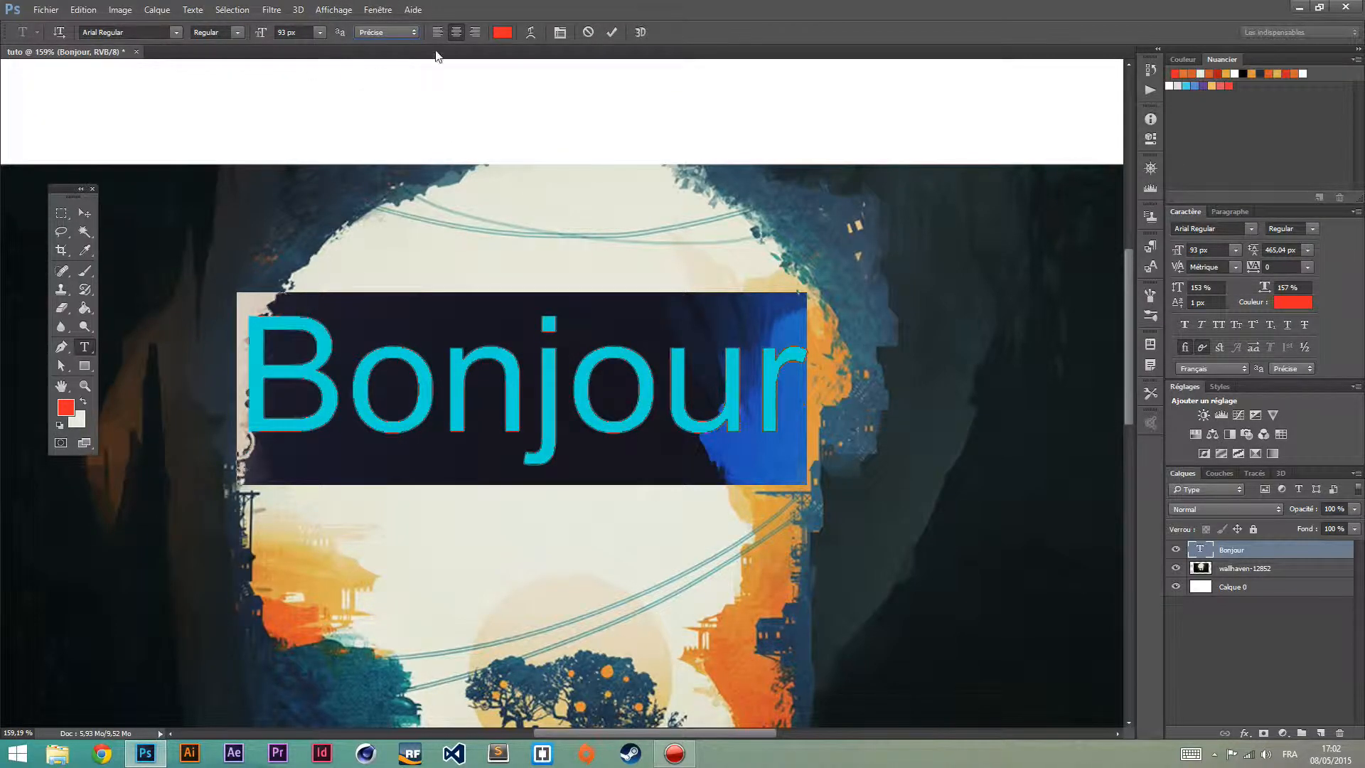
Apply the Arc warp style to the Bonjour text and look through the other warp styles, keeping Arc
click(530, 34)
click(868, 279)
click(848, 323)
click(853, 279)
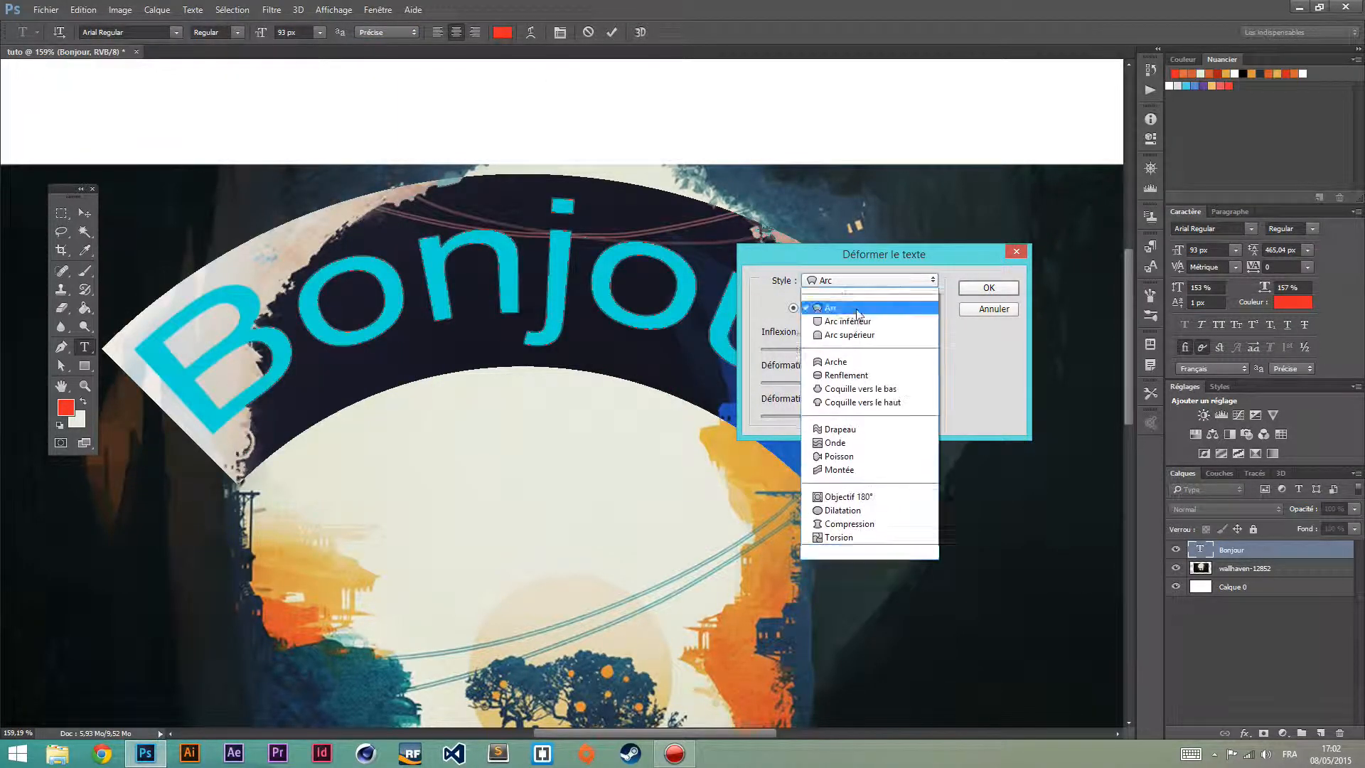
click(790, 371)
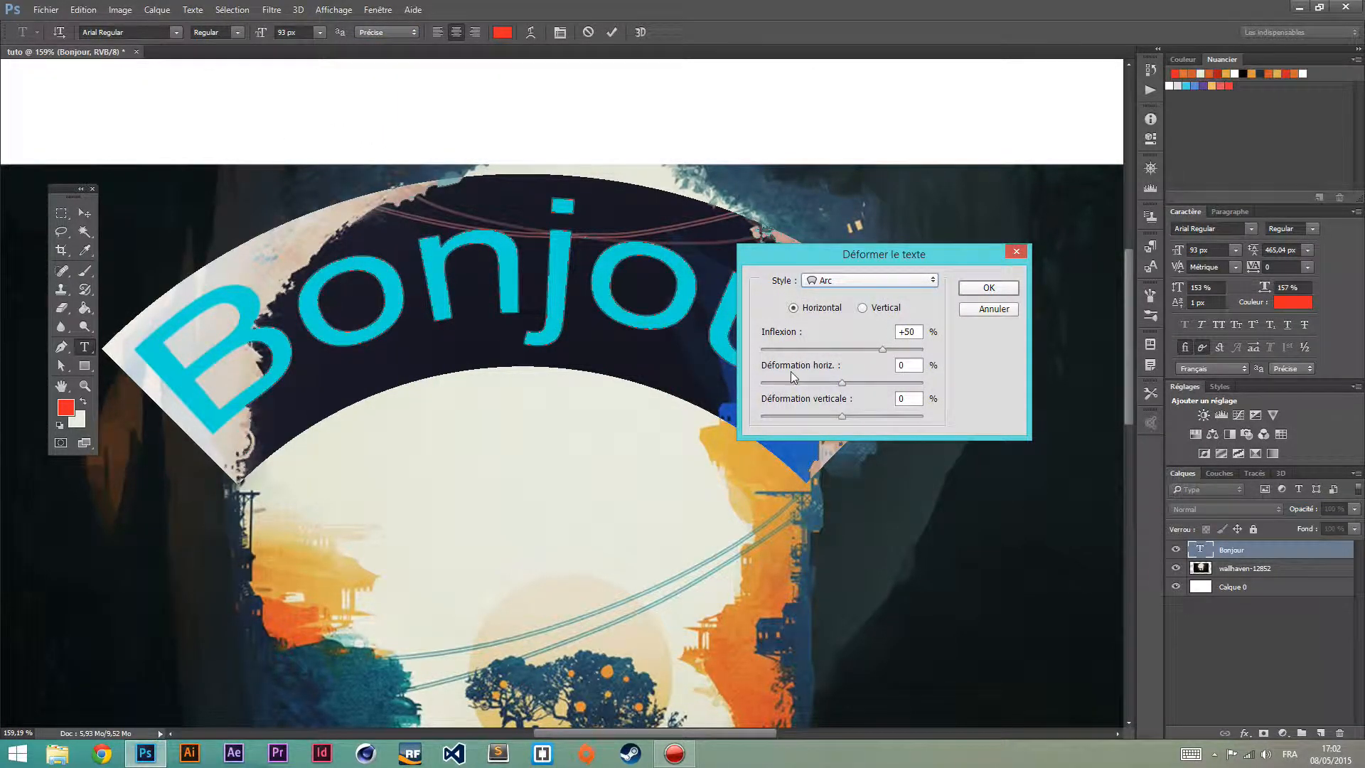
click(864, 280)
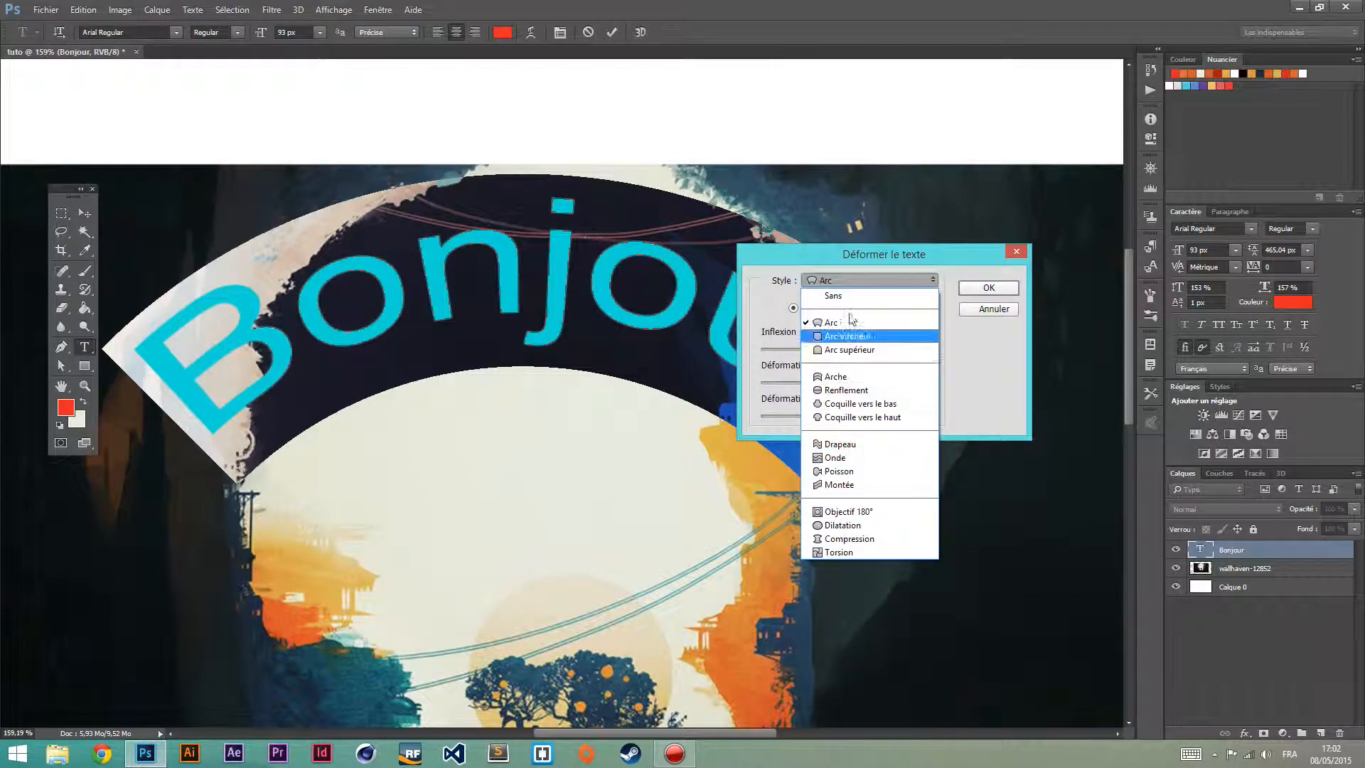
click(899, 286)
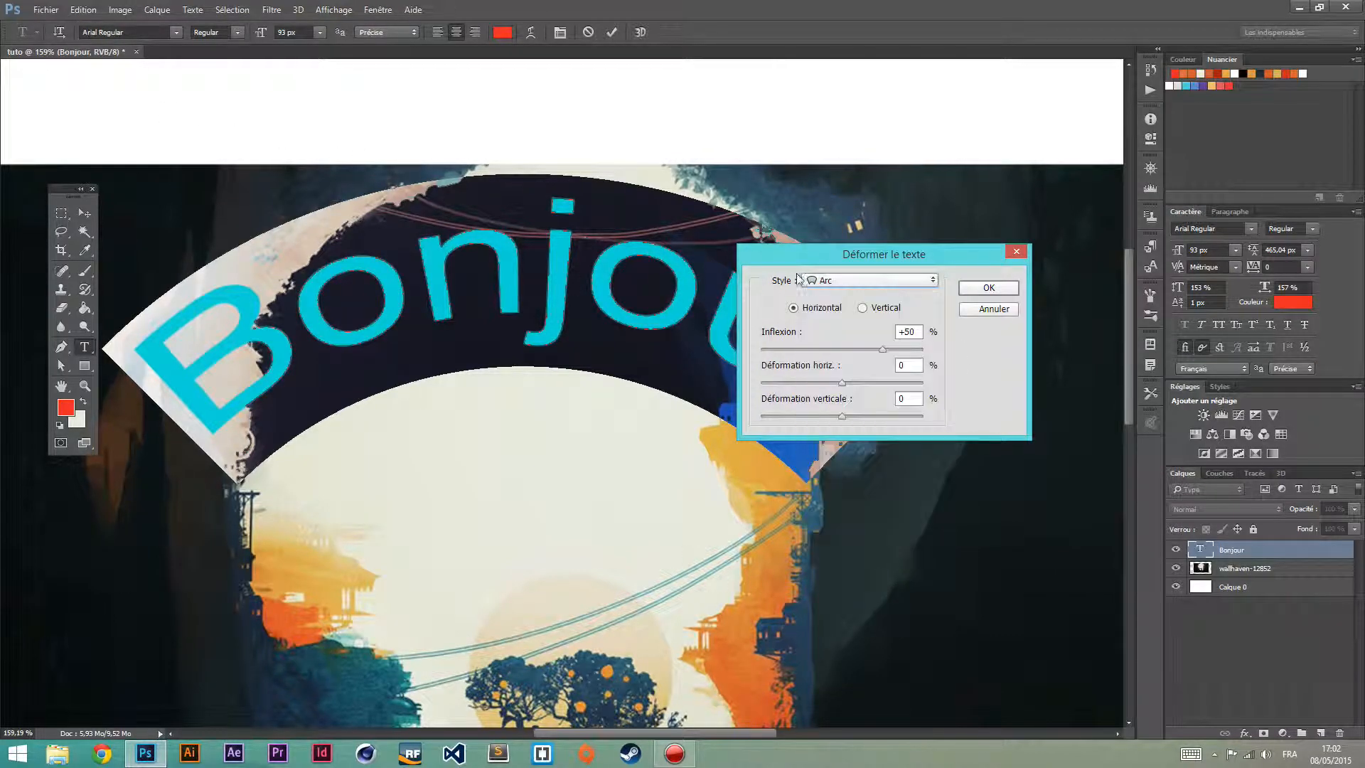
Try a +61% bend, -47% horizontal distortion and the vertical orientation on the Arc warp, and cancel the text warp
mouse_move(882, 349)
mouse_down()
mouse_move(836, 354)
mouse_move(889, 351)
mouse_up()
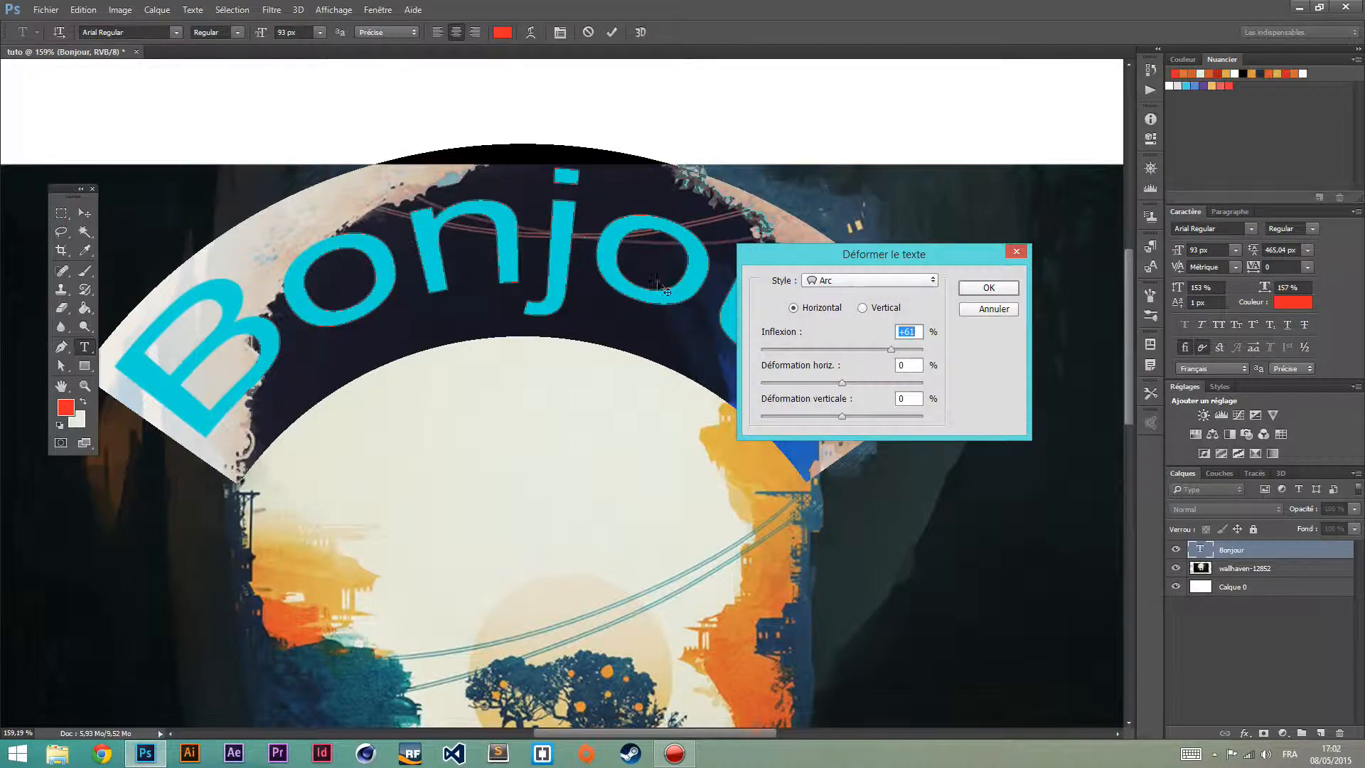
drag(855, 384, 804, 384)
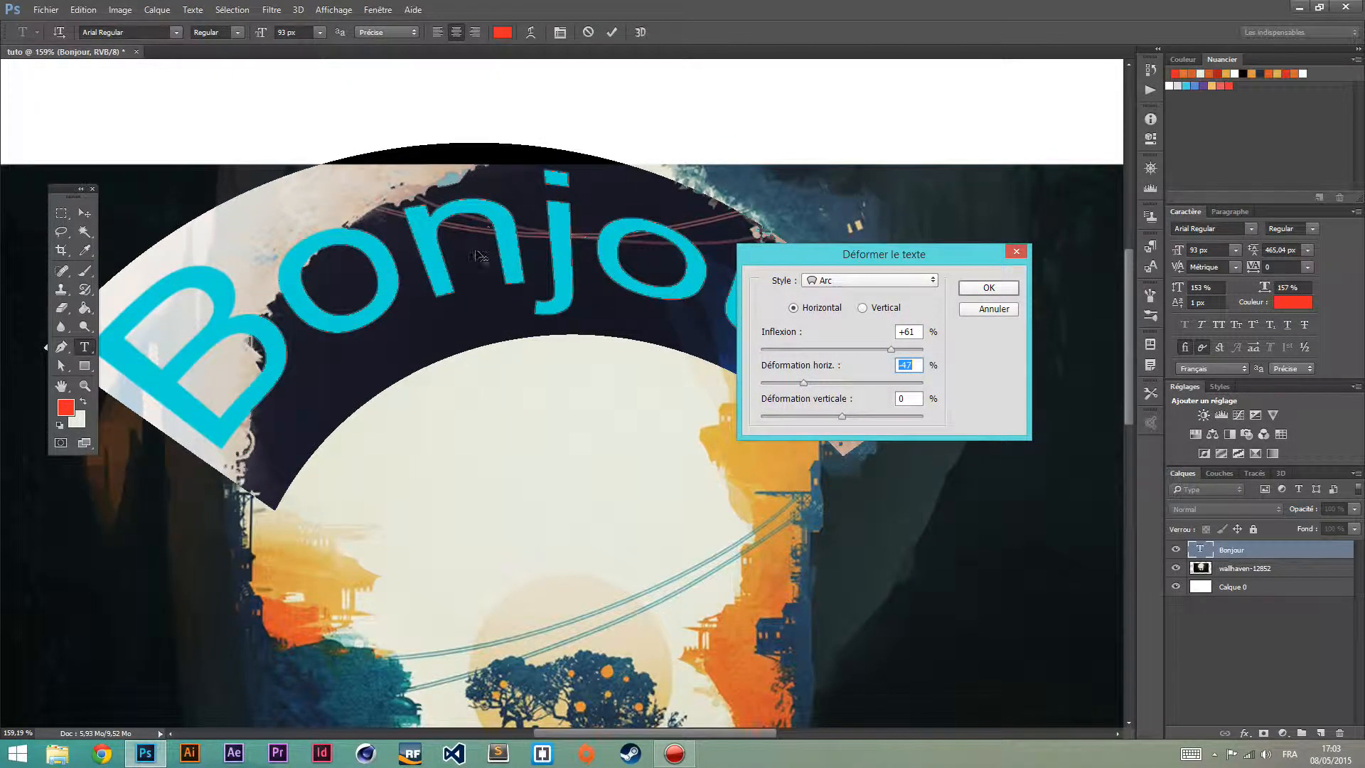
click(877, 312)
click(794, 309)
click(995, 308)
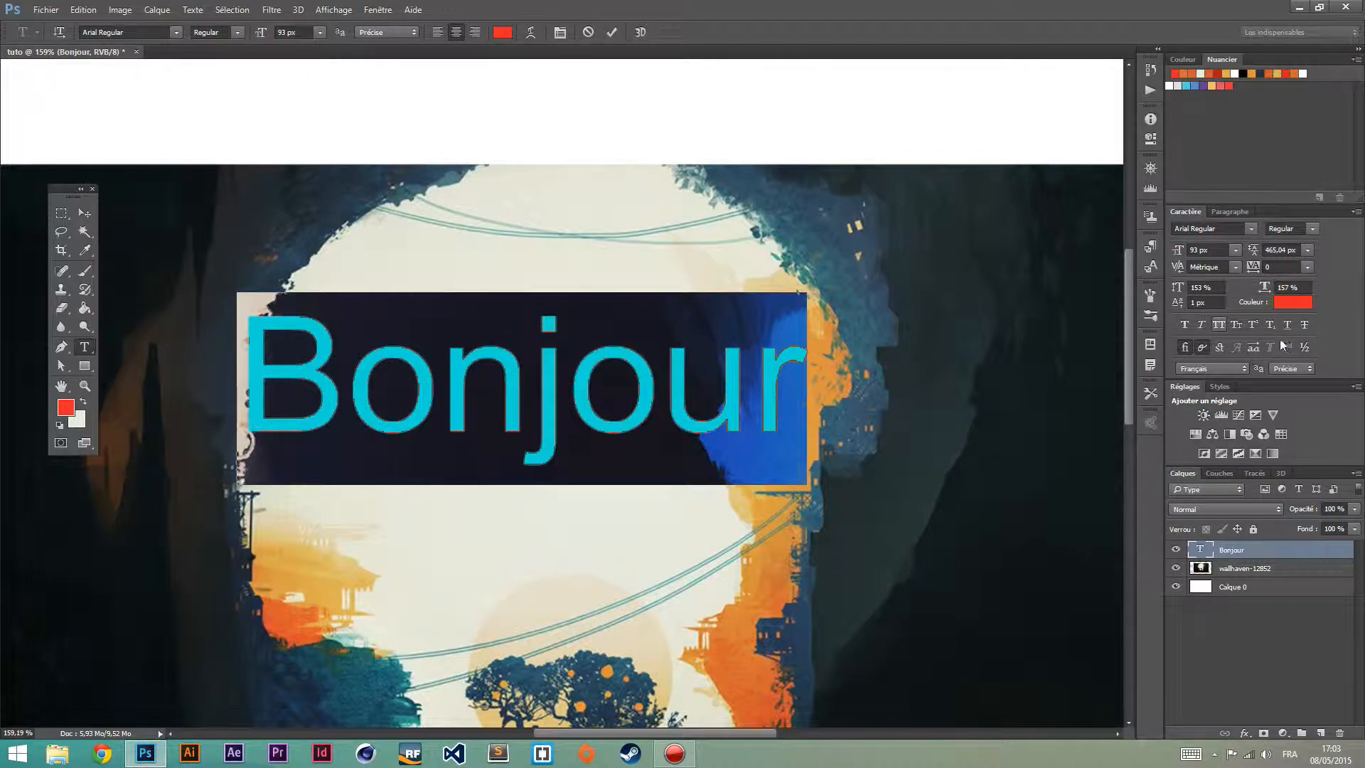
Try 100% horizontal and 100% vertical scale on the Bonjour text, and cancel all pending text edits
click(1230, 211)
click(1184, 211)
click(1290, 287)
text(100)
click(1206, 287)
text(100)
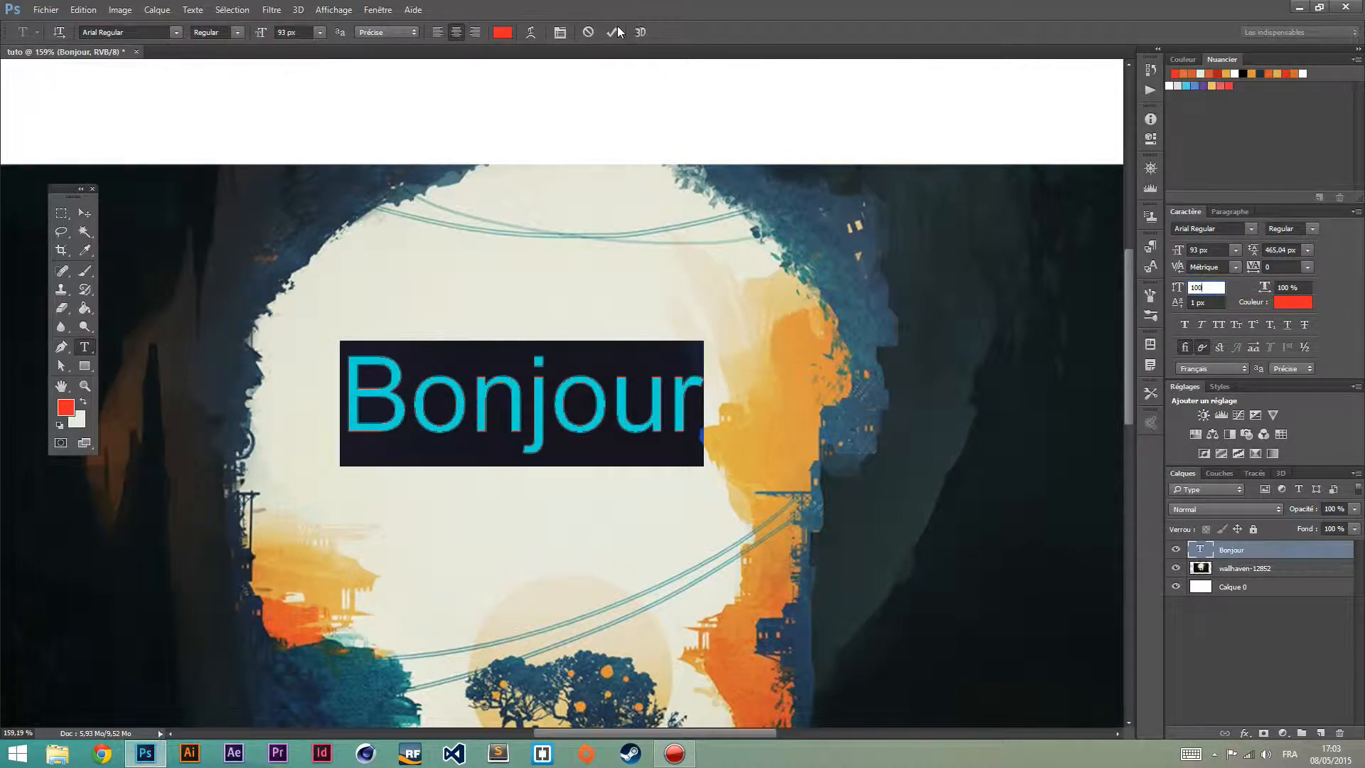
click(588, 31)
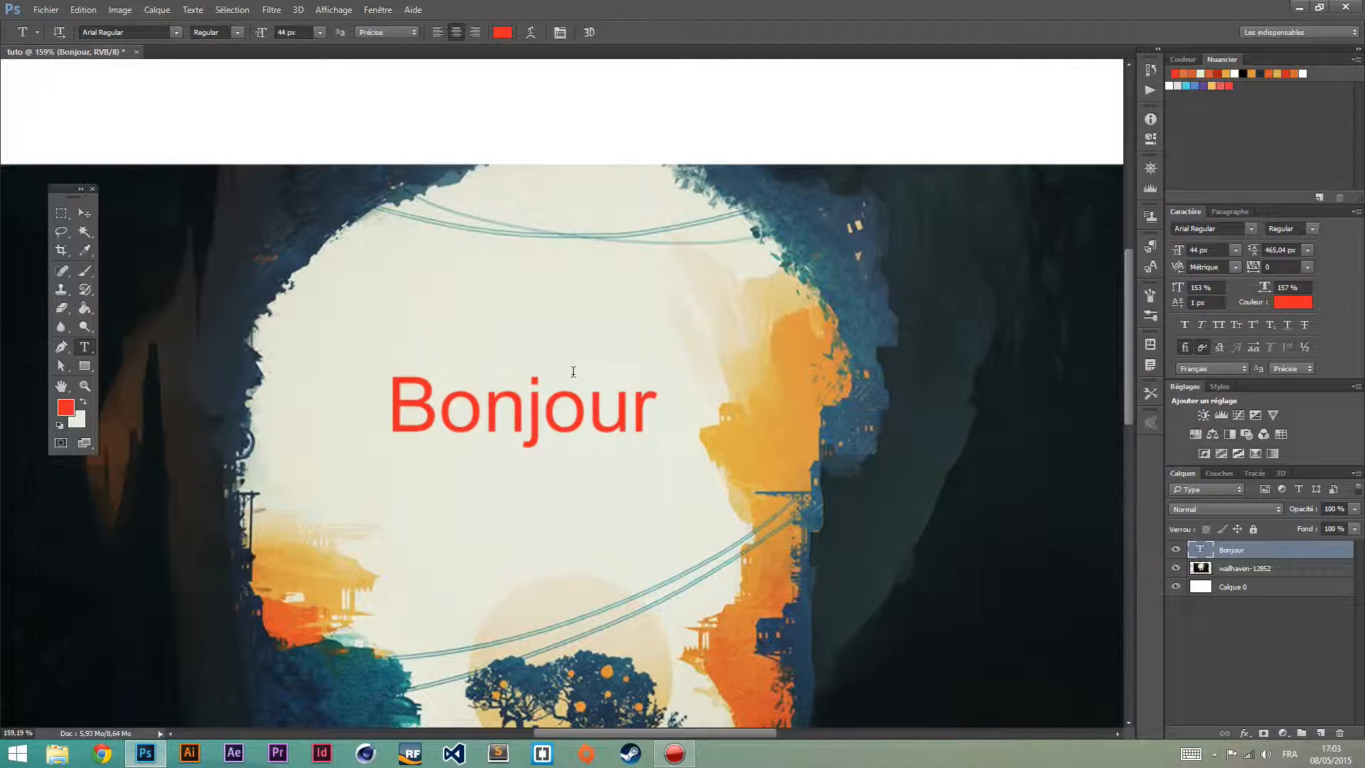
Draw a paragraph text box just below Bonjour, reaching over the tree, and leave it empty
click(90, 214)
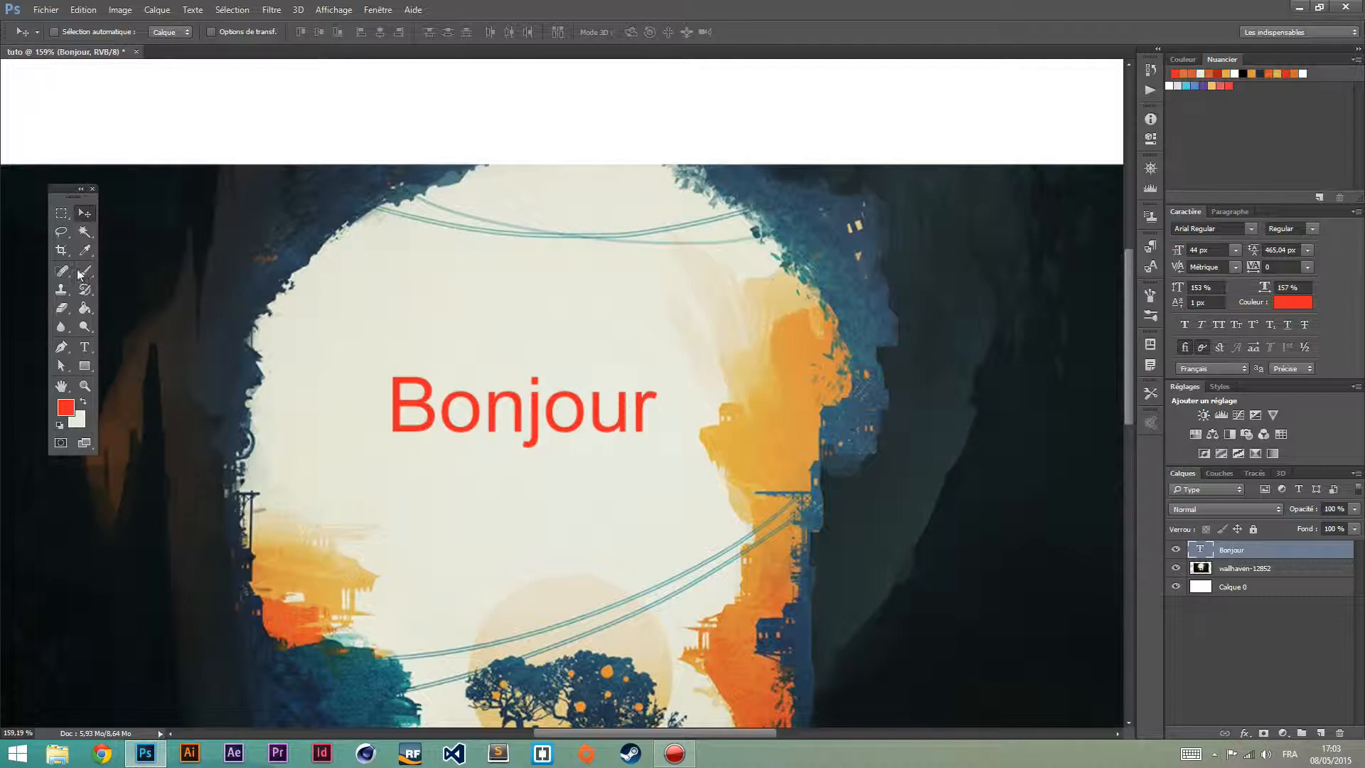
key(t)
scroll(398, 249, down, 3)
drag(357, 362, 677, 561)
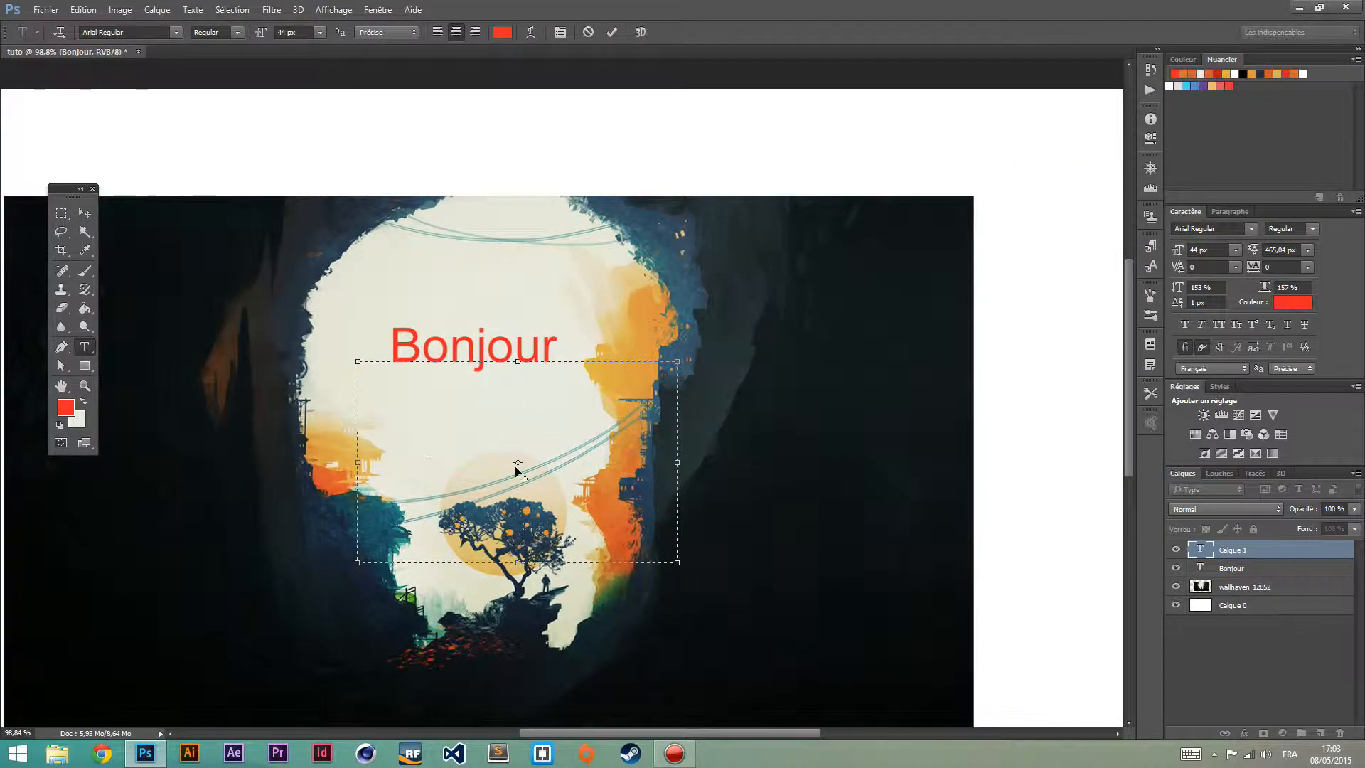
click(99, 212)
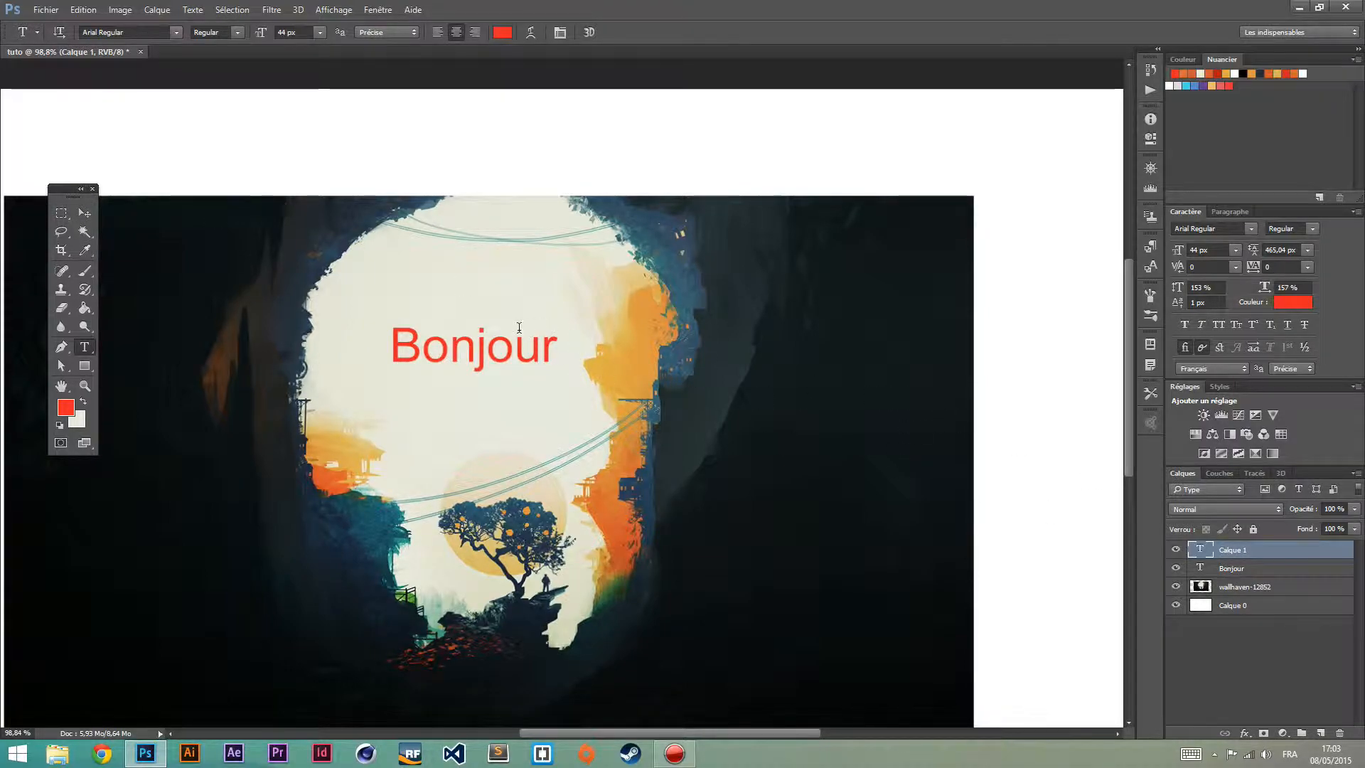
Delete the empty text layer together with the Bonjour text layer
ctrl+click(1261, 568)
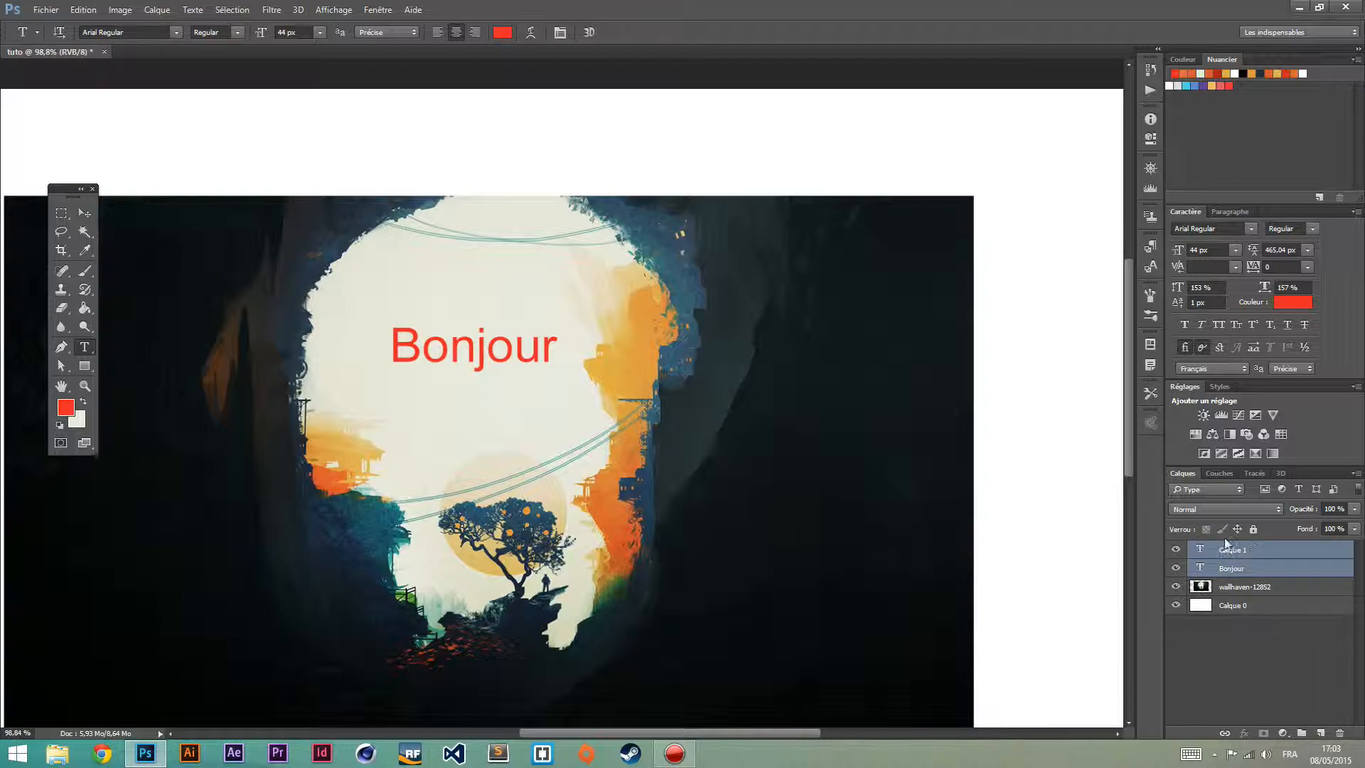
click(1339, 734)
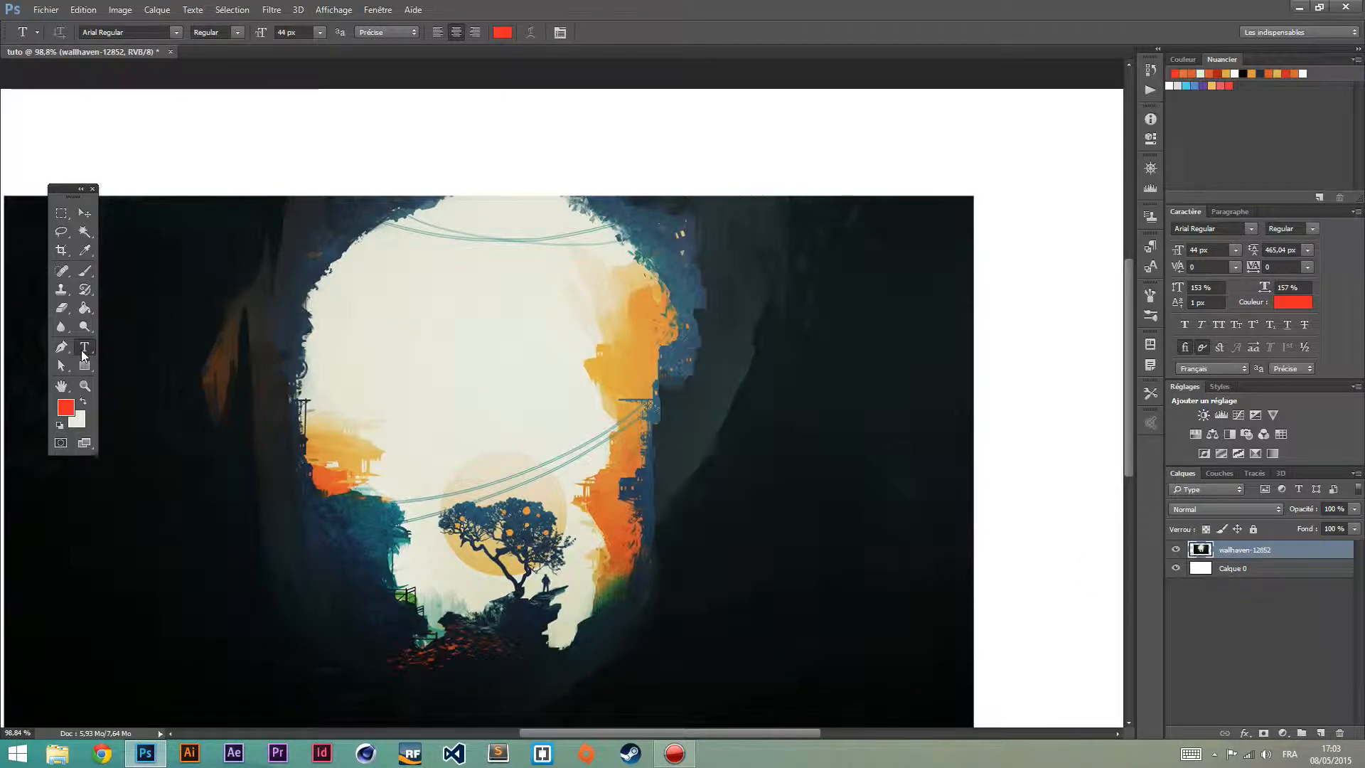
Create a text-shaped selection reading HELLO across the cave opening's edge with the Horizontal Type Mask tool
right_click(82, 352)
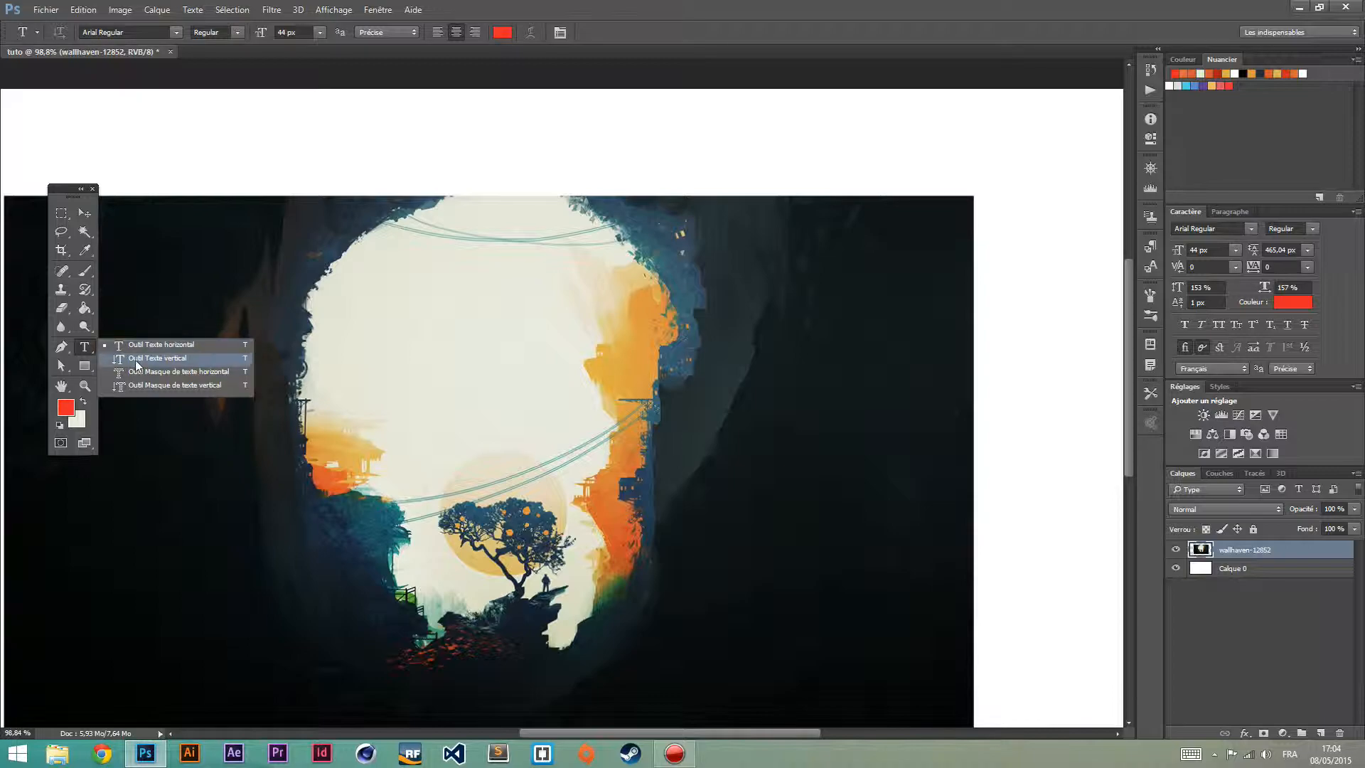
click(143, 371)
scroll(455, 348, up, 3)
click(378, 323)
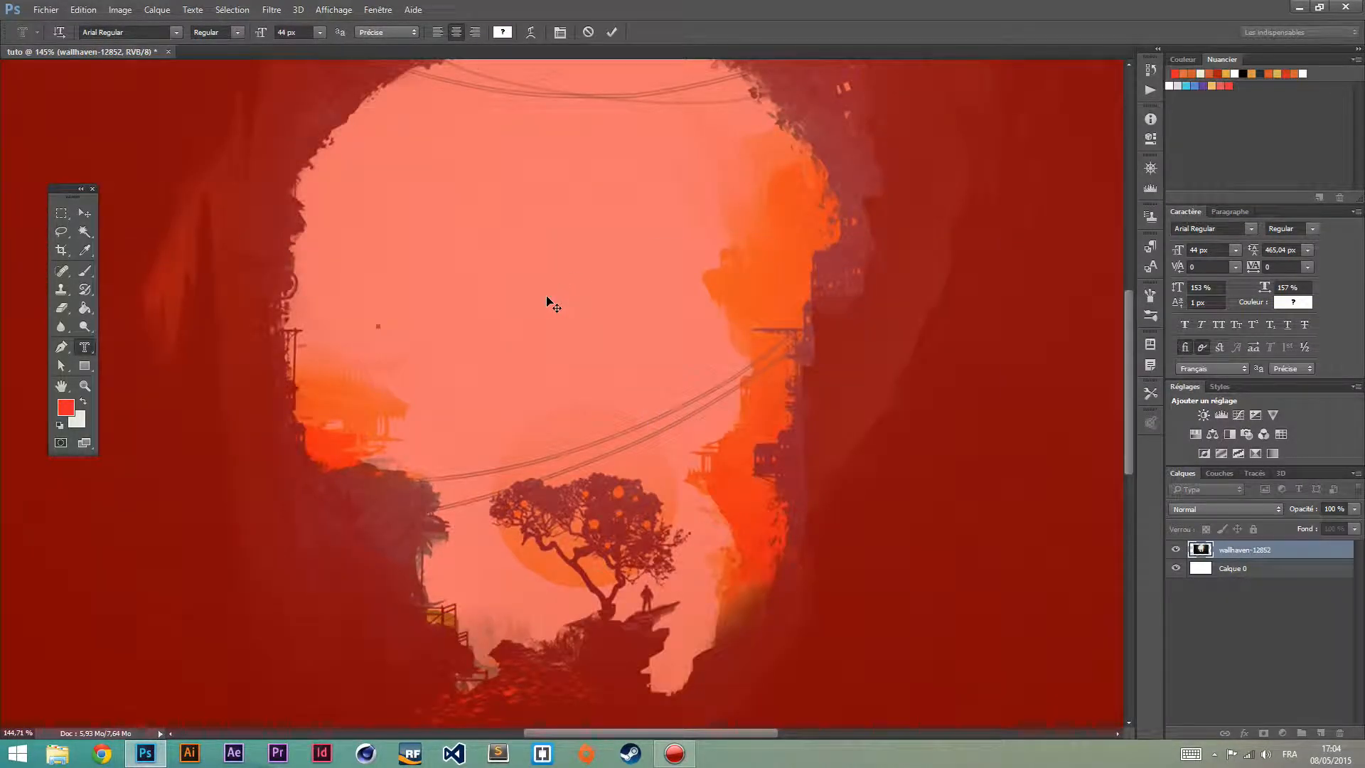
text(HELLO)
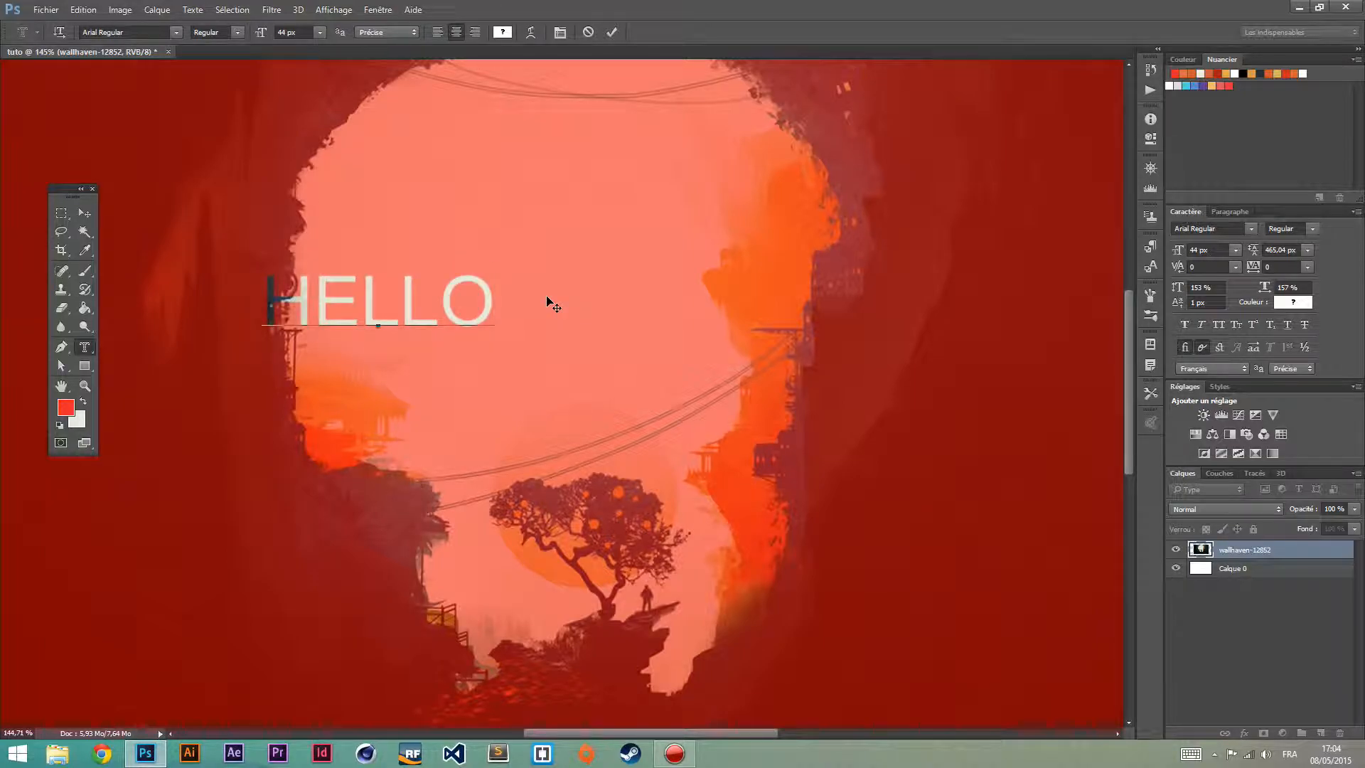
click(611, 32)
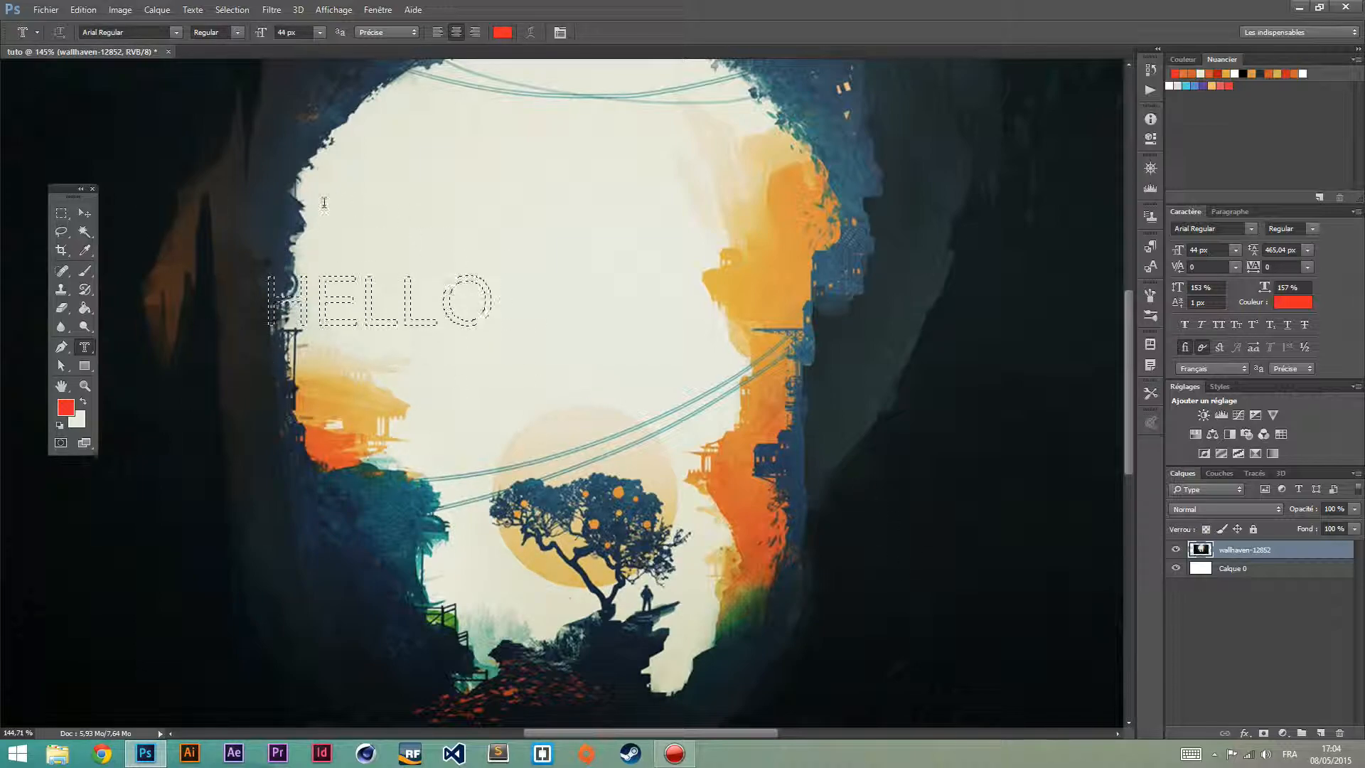
Restore the Horizontal Type tool and clear the HELLO selection
right_click(85, 348)
click(123, 349)
key(ctrl+d)
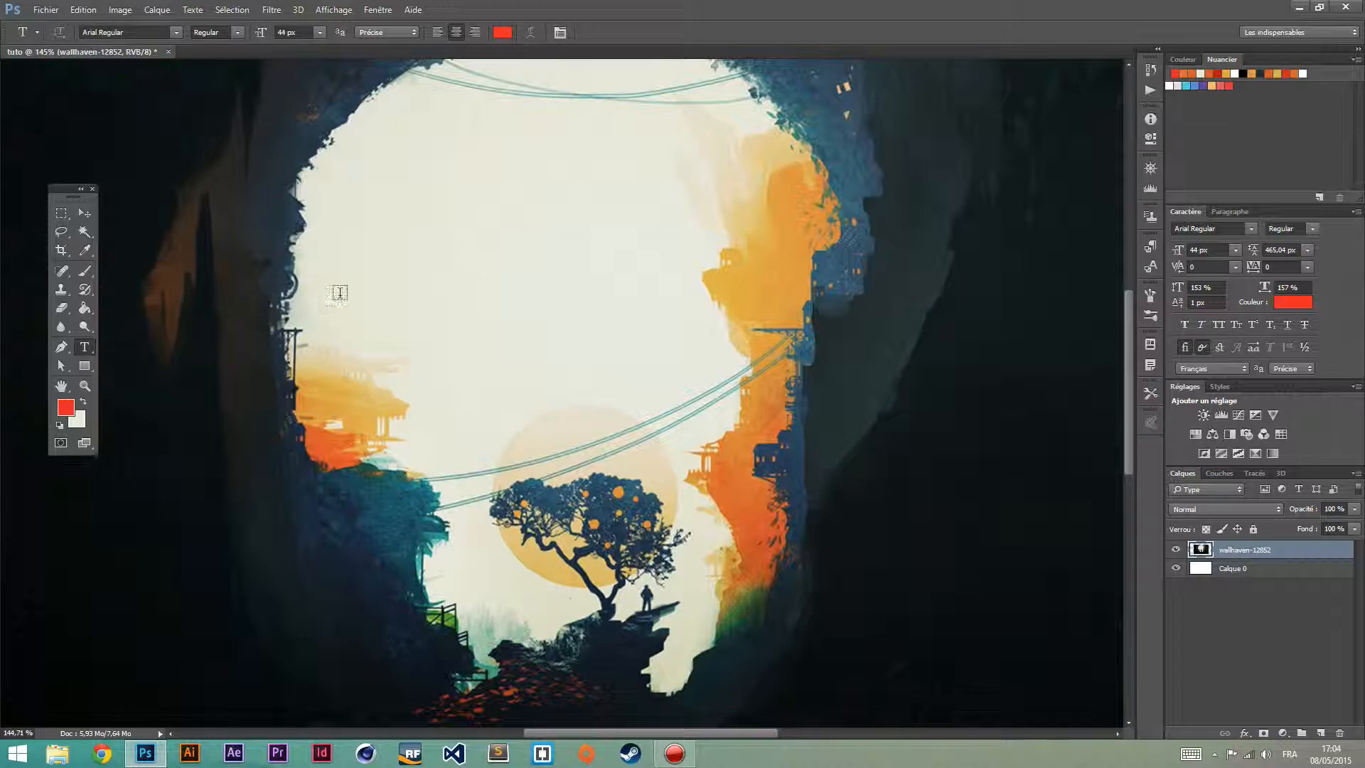
Draw a rectangle shape about 233 × 201 px in the bright opening above the tree
right_click(84, 367)
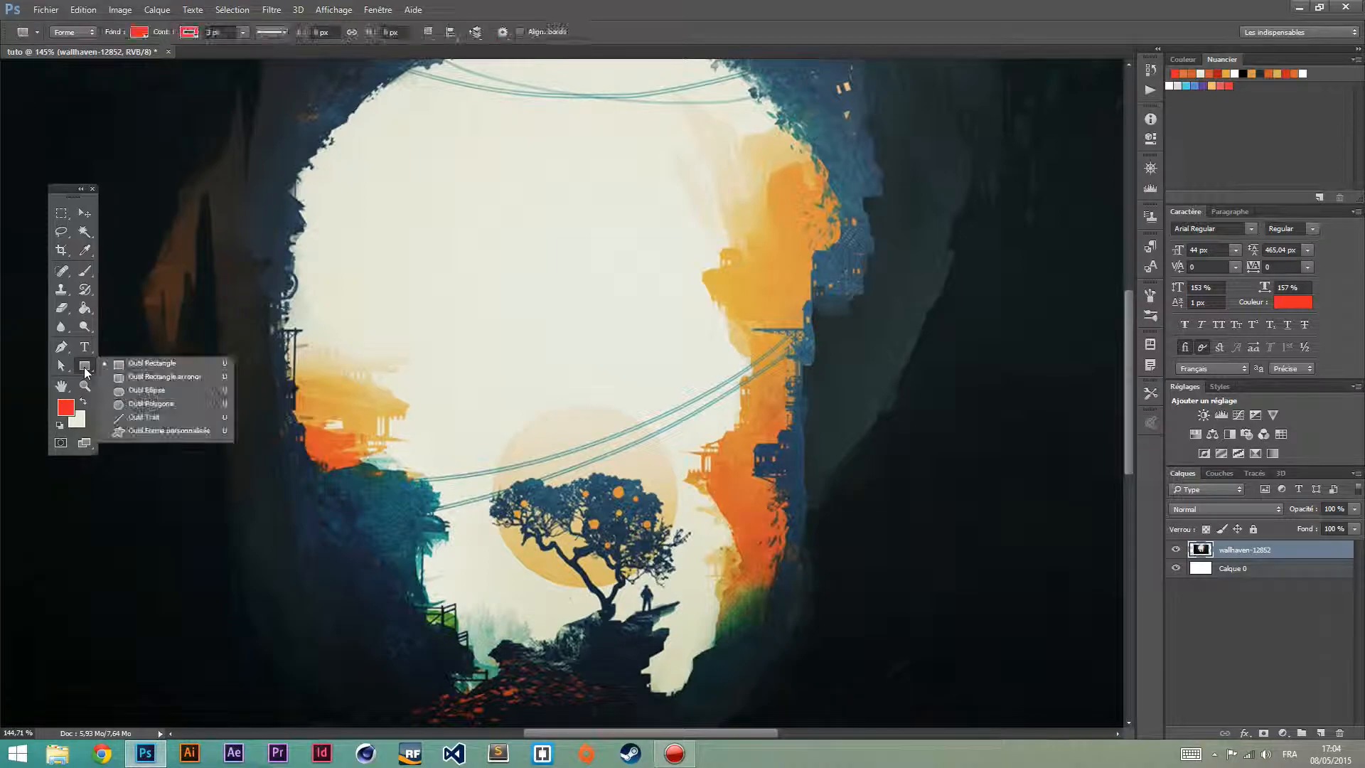
click(121, 368)
drag(387, 209, 627, 417)
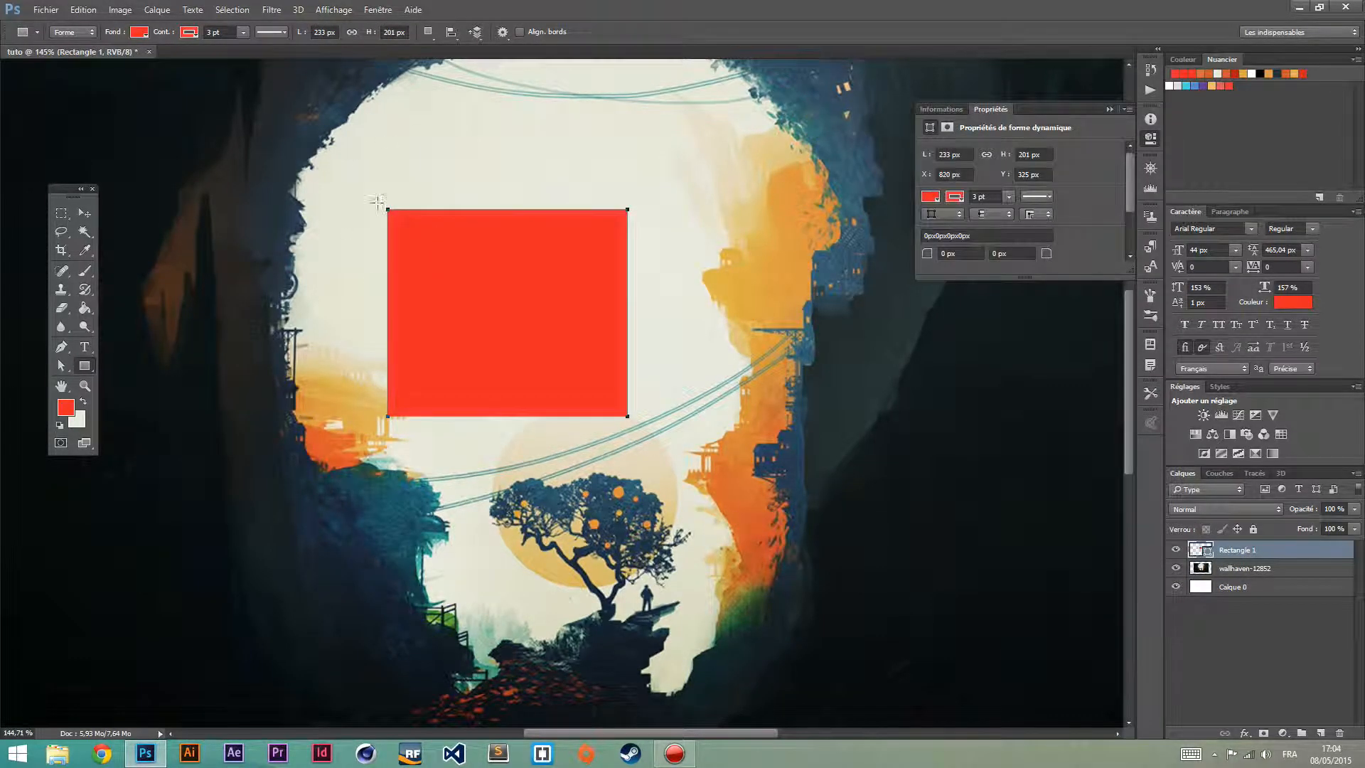
Try a gradient and a pattern fill on the rectangle, and finish with a solid black fill
click(140, 31)
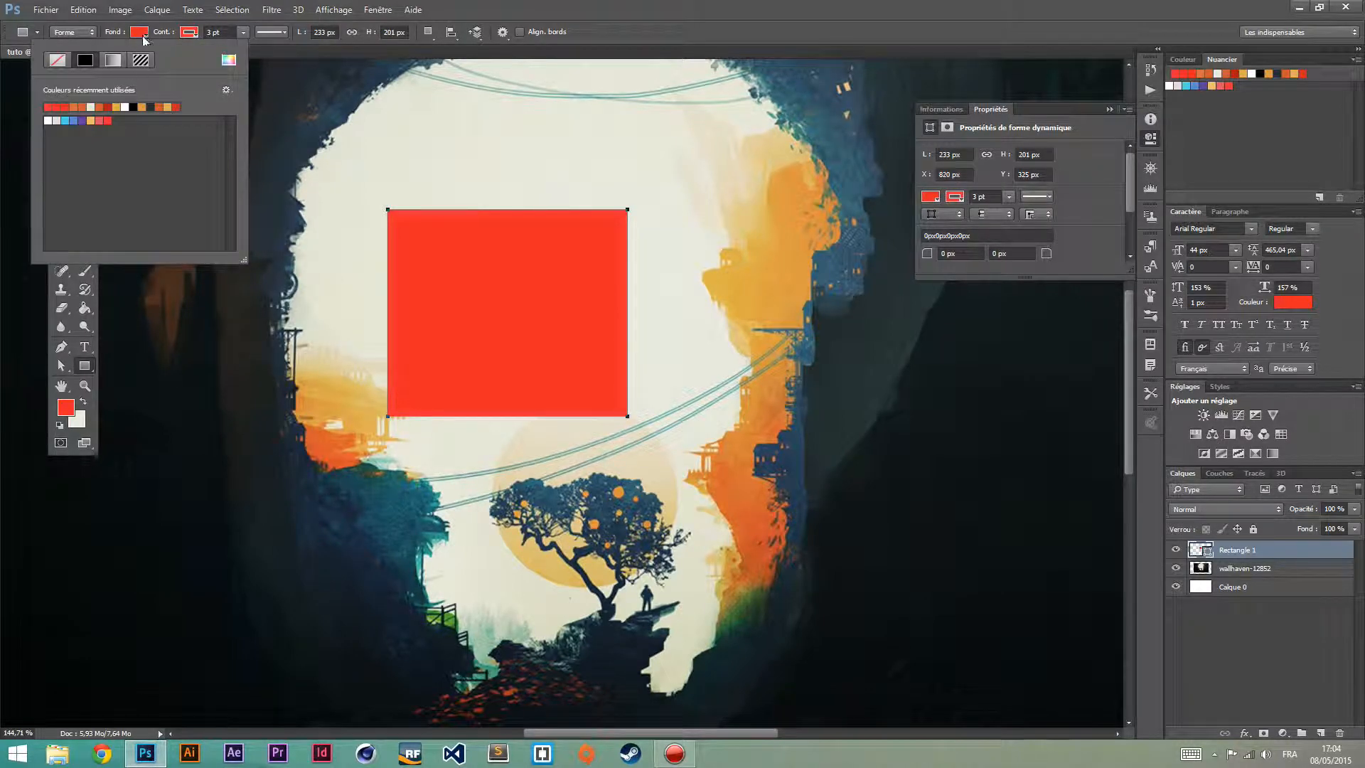
click(112, 59)
click(140, 60)
click(84, 59)
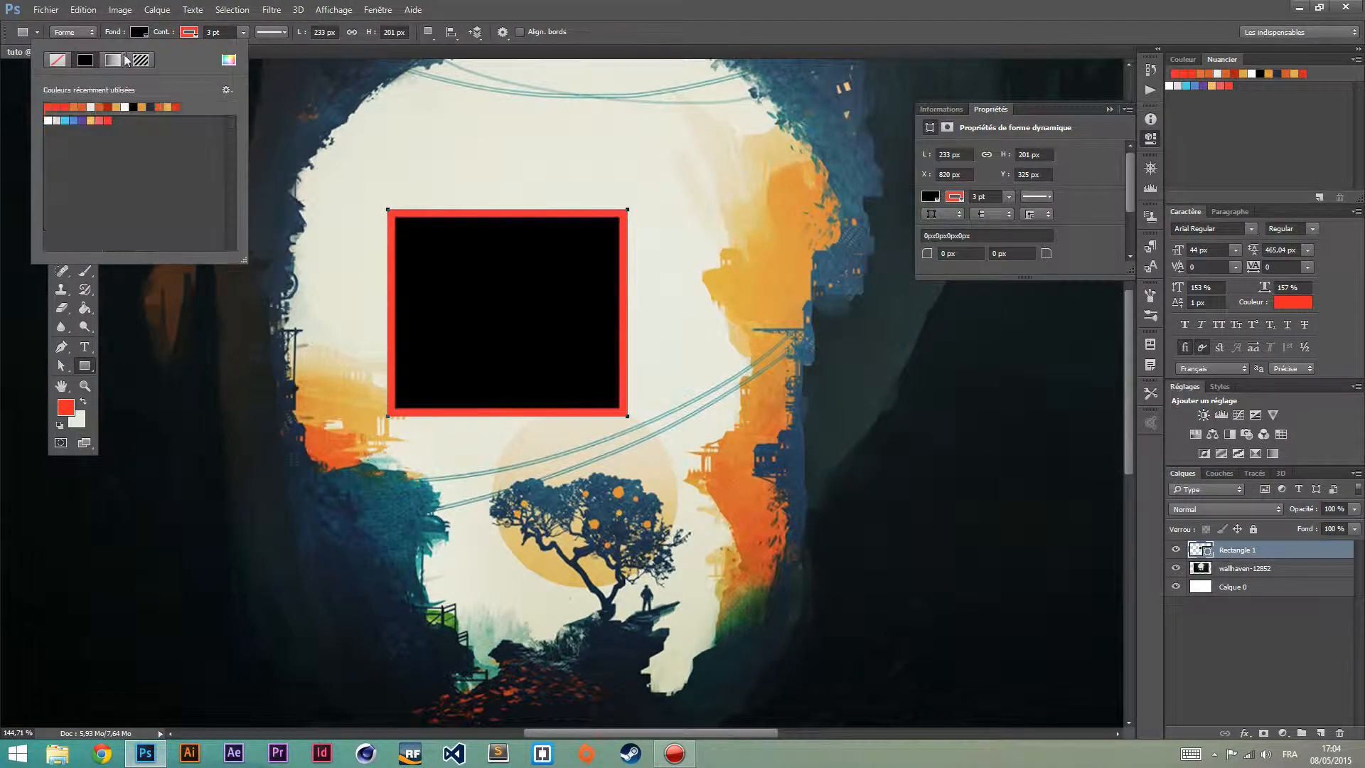
Try a gradient and a pattern on the rectangle's stroke, and finish with a solid black stroke
click(188, 31)
click(188, 32)
click(163, 60)
click(191, 61)
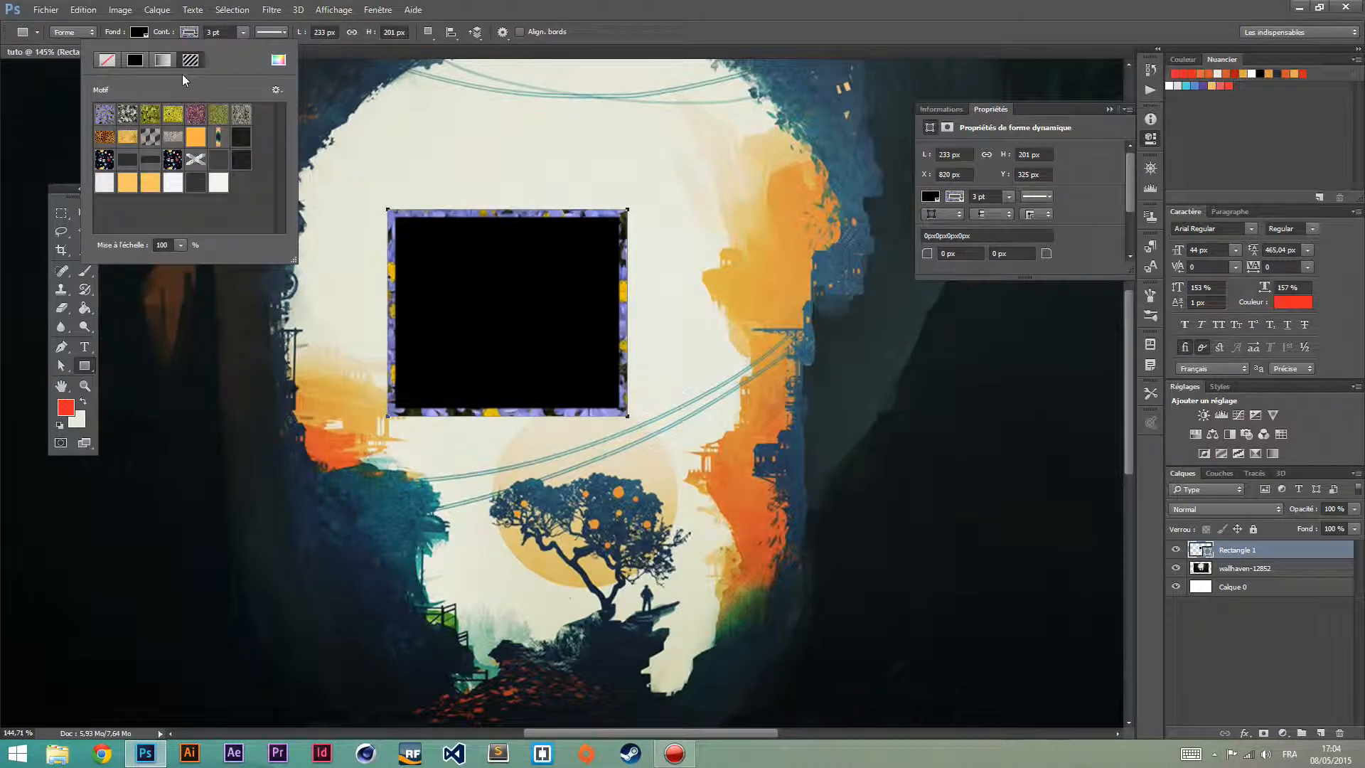
click(162, 60)
click(135, 60)
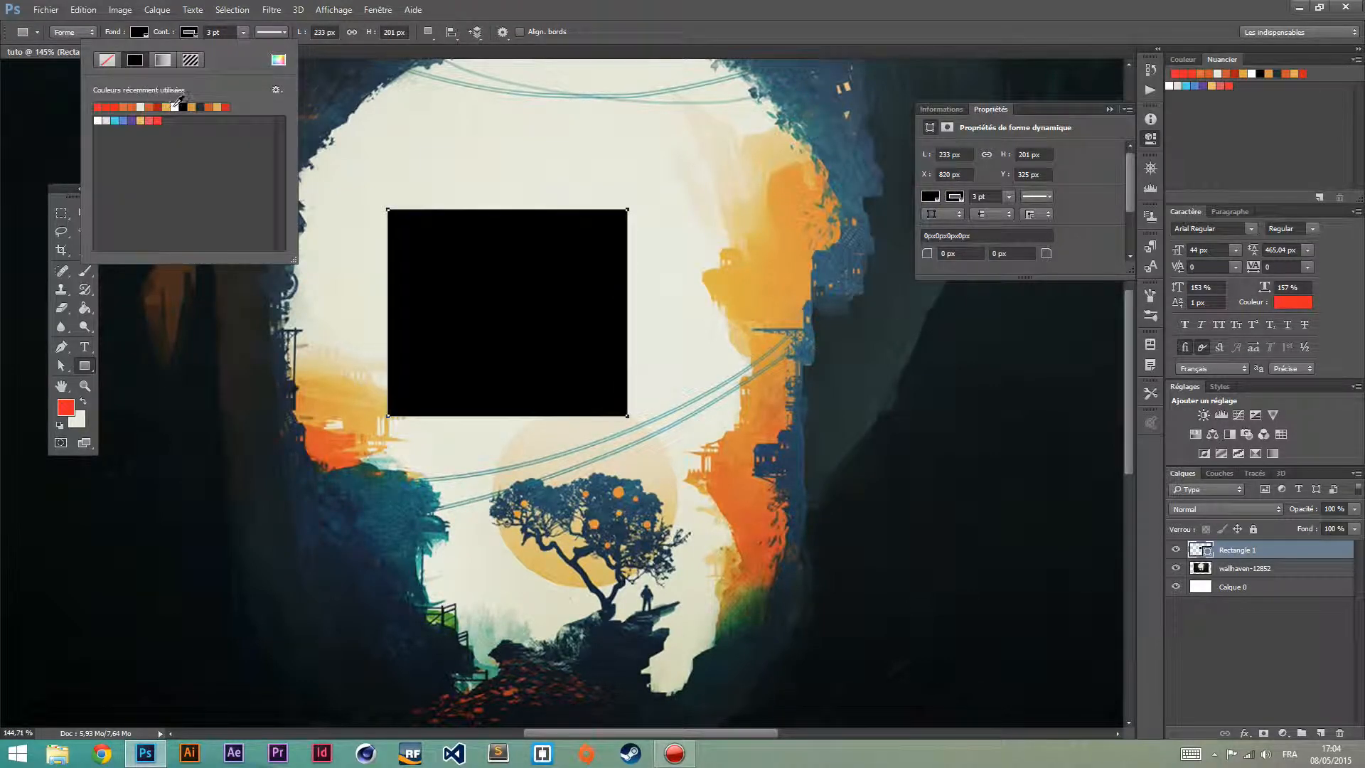
Try the red c24e4e and another hue as the rectangle's custom stroke color, and cancel the color choice
click(278, 60)
click(624, 191)
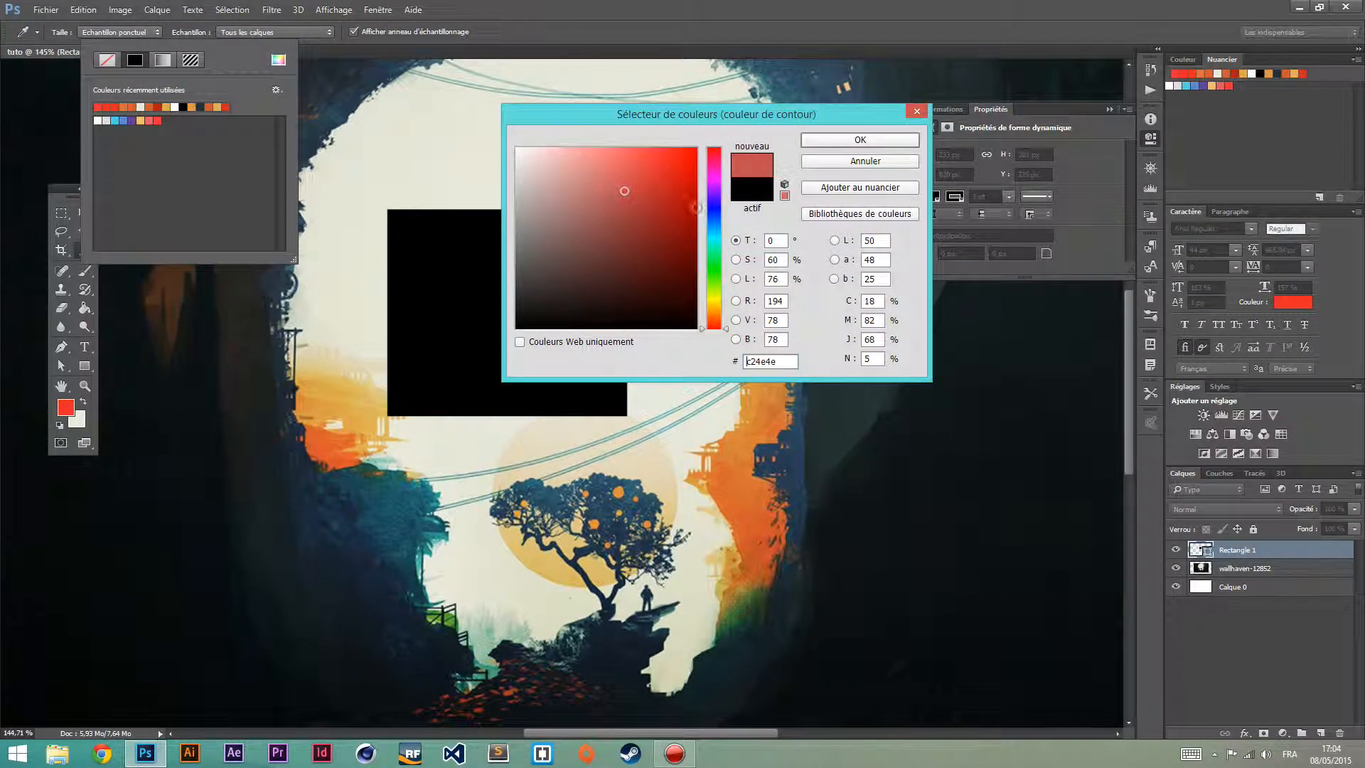
click(714, 249)
click(889, 162)
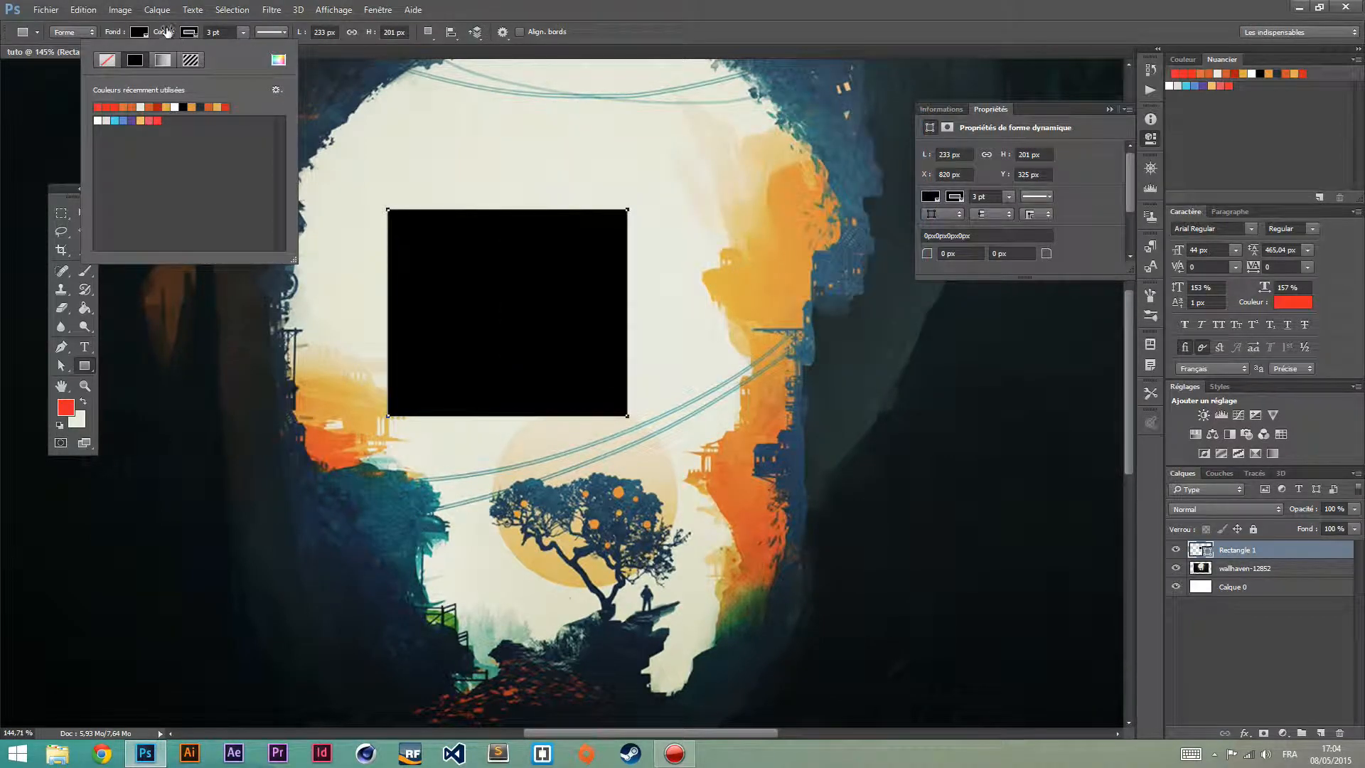
click(191, 32)
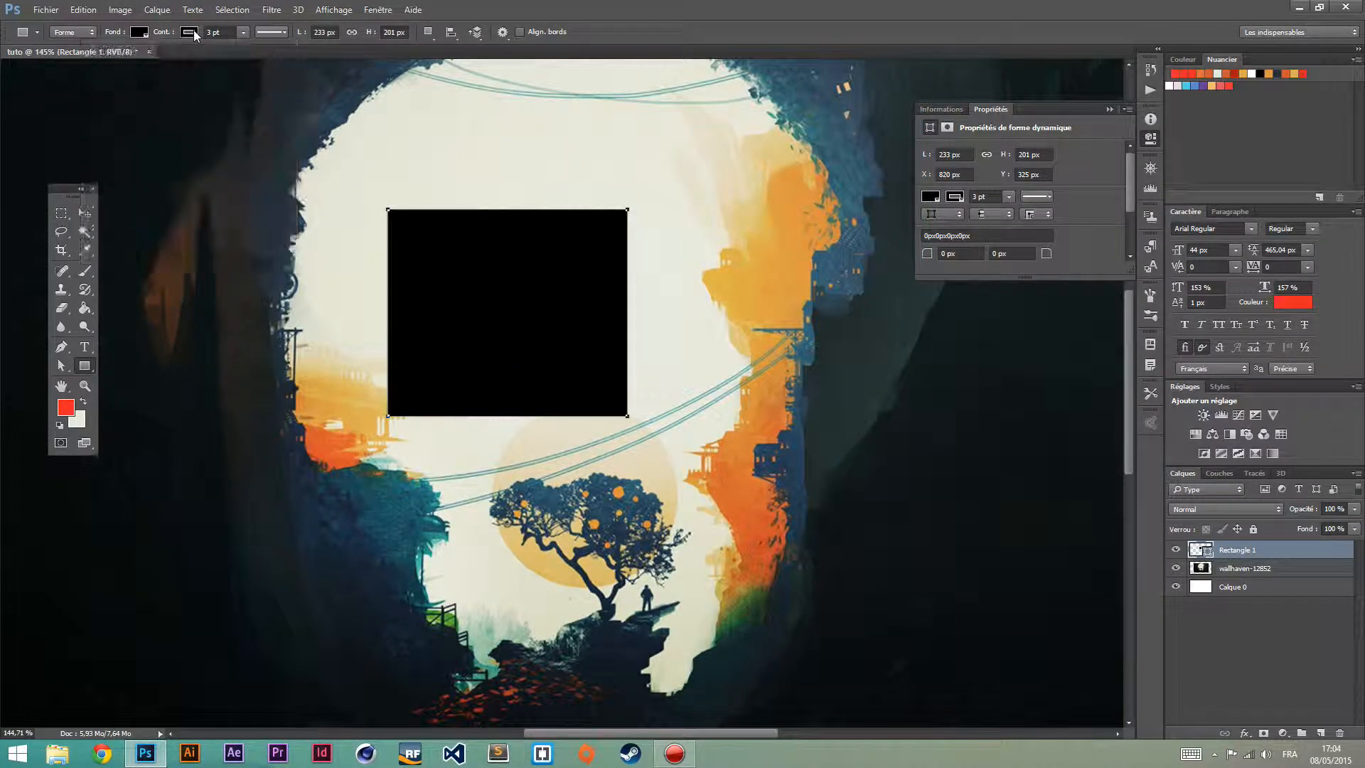
Set the rectangle's stroke width to 19.11 pt and align the stroke to the outside of the shape
drag(242, 32, 263, 48)
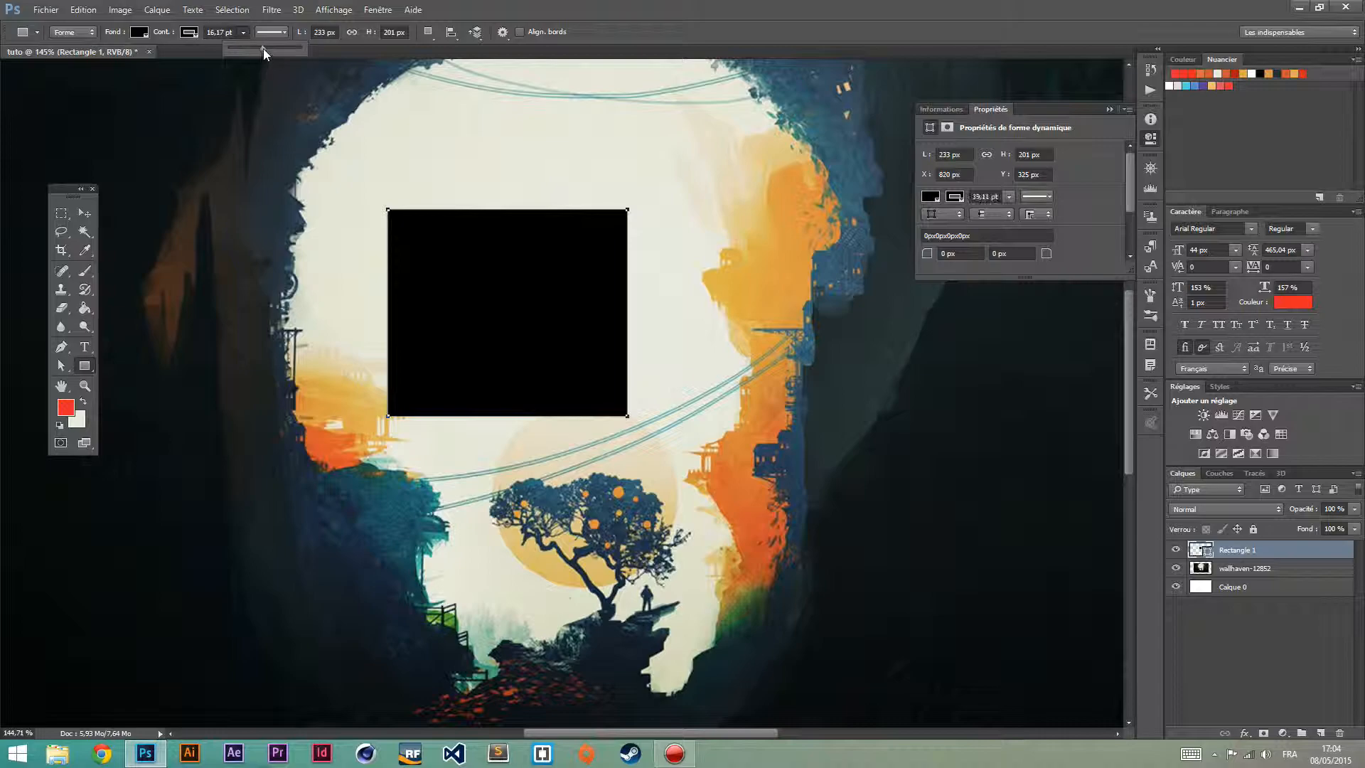
click(282, 32)
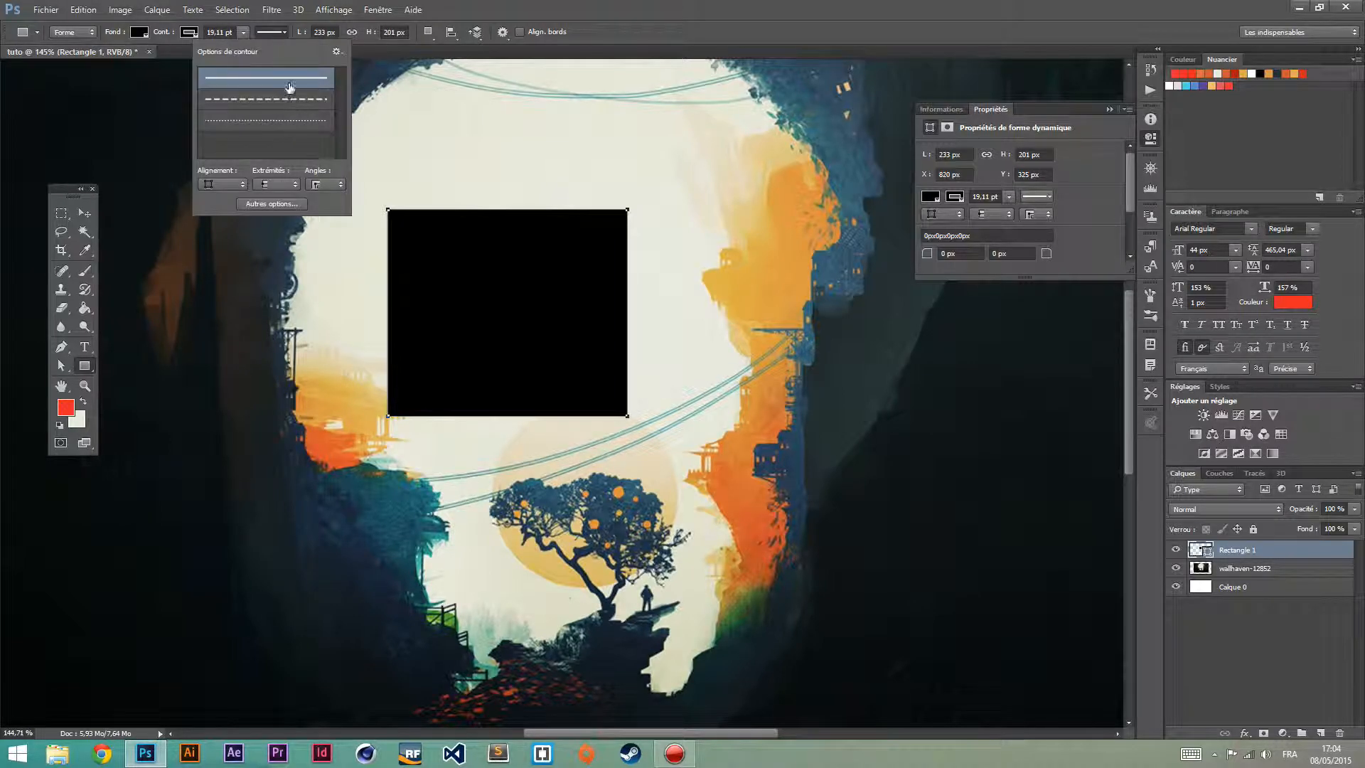
click(229, 183)
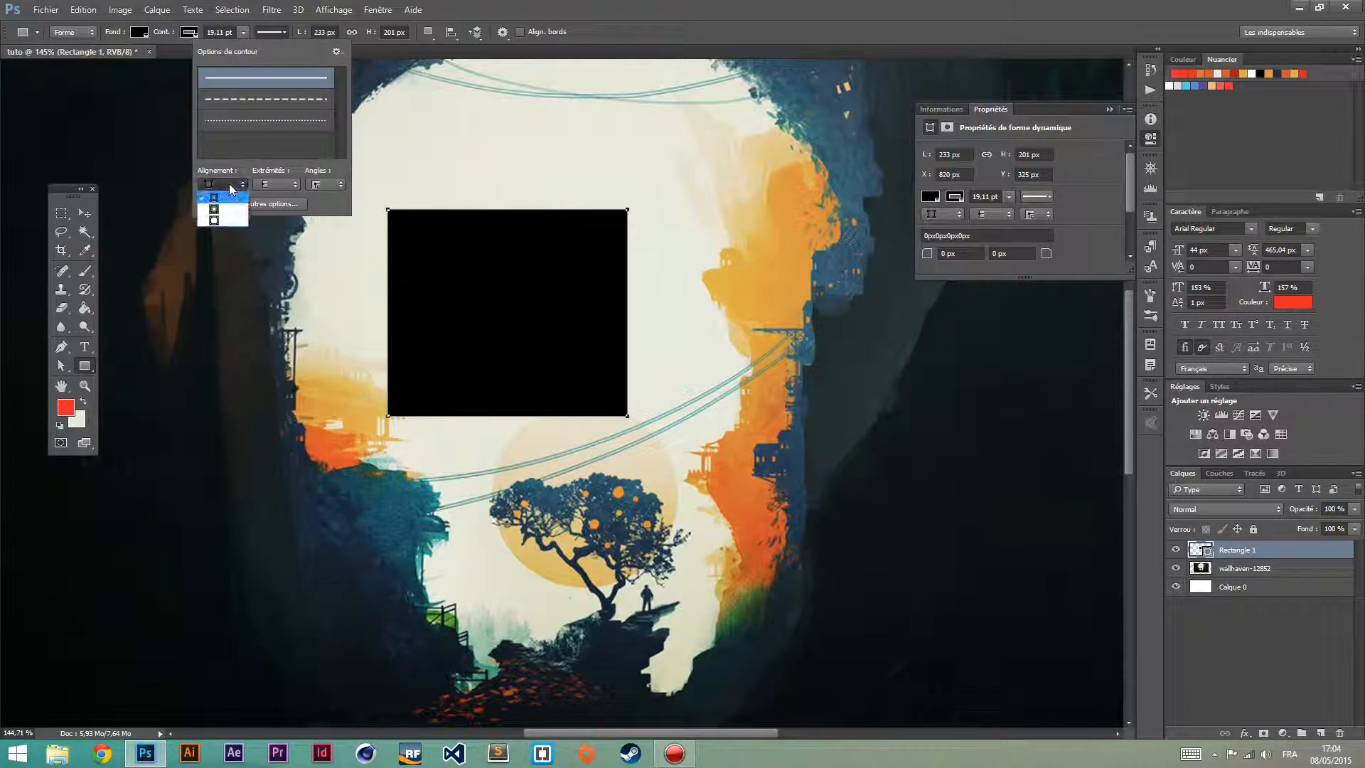
click(221, 222)
Check the stroke's cap options, try another corner type, and settle on round stroke corners
click(272, 187)
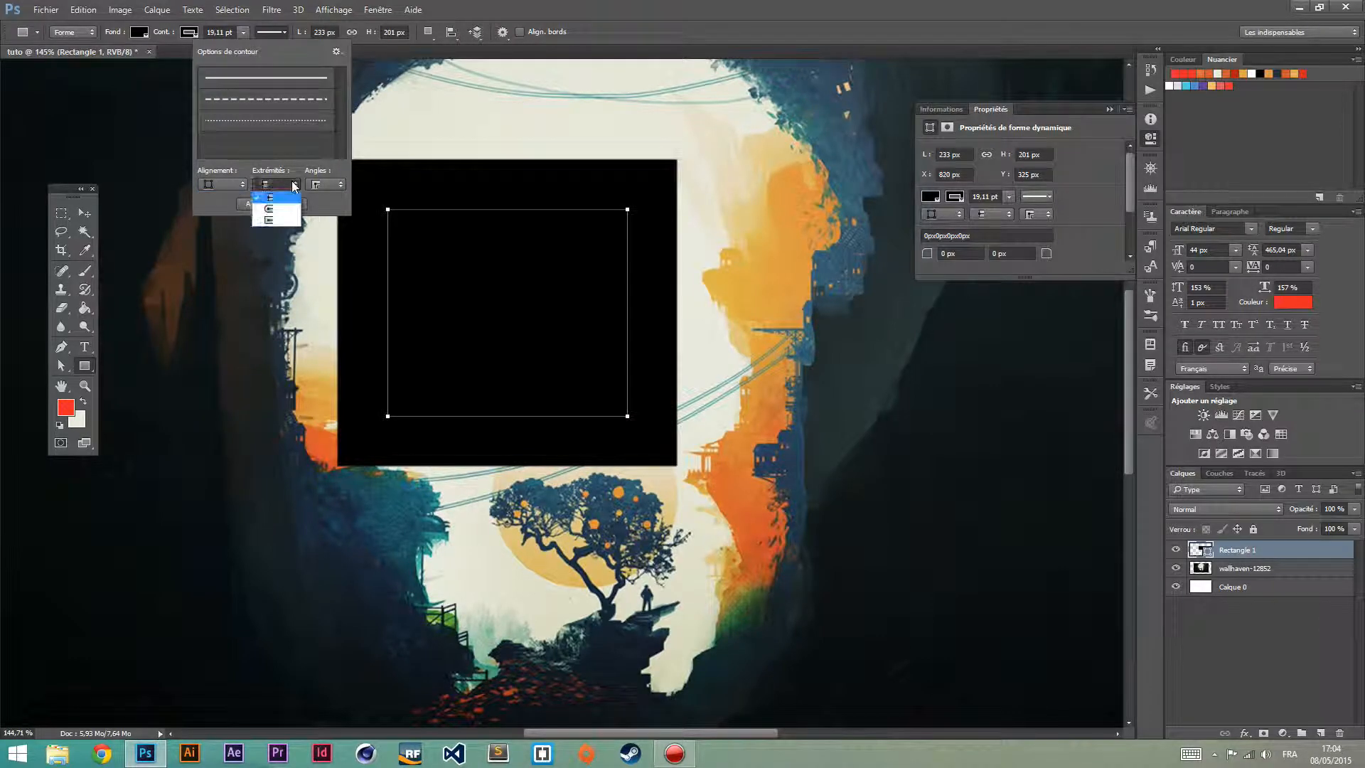
click(336, 188)
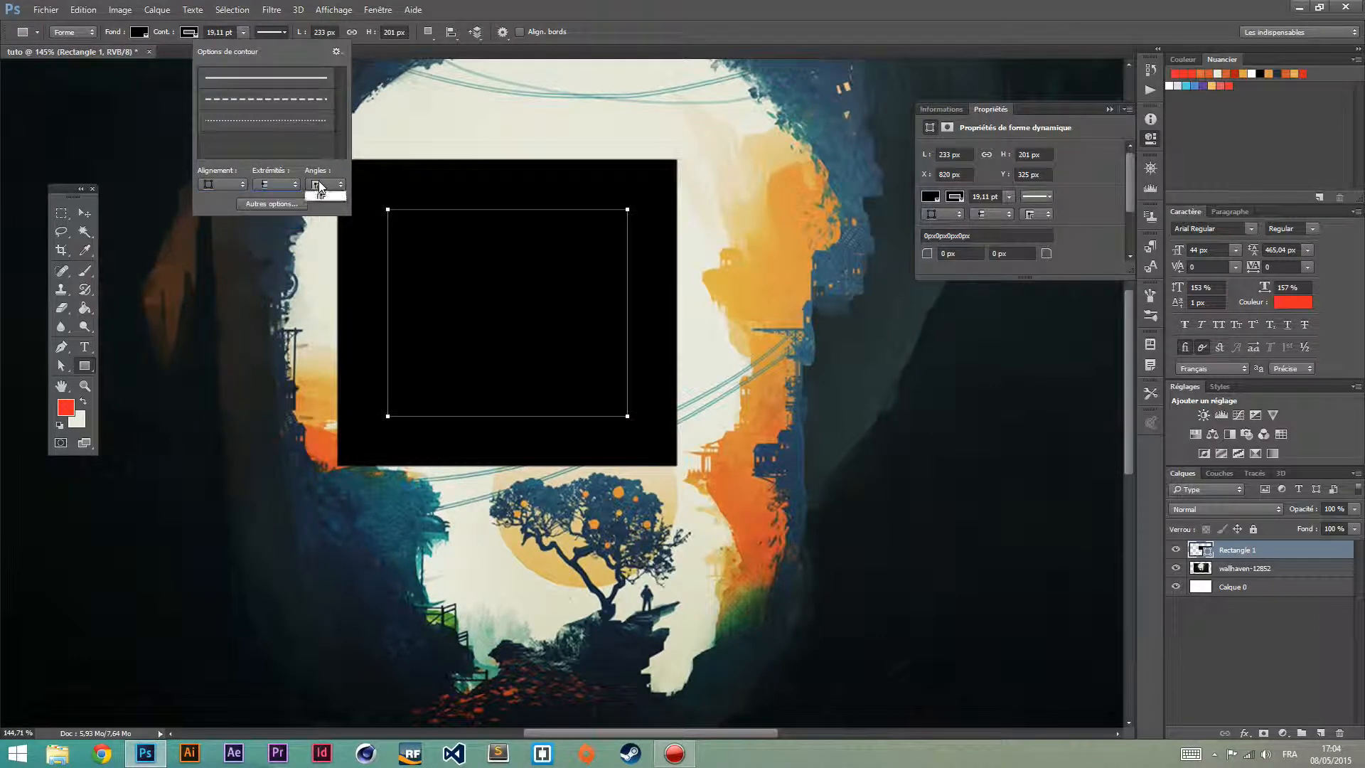
click(325, 221)
click(325, 185)
click(325, 210)
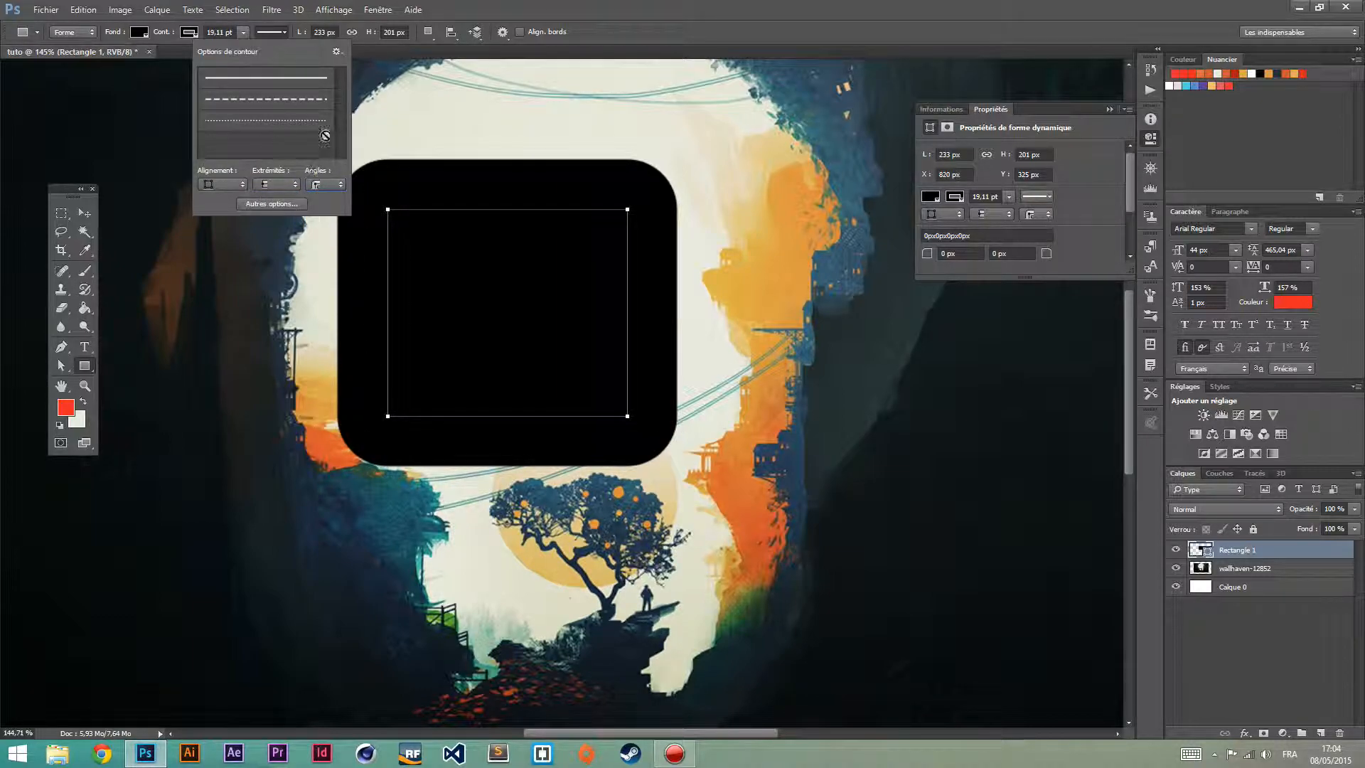
View the additional stroke settings and cancel them, then reduce the rectangle's stroke width to 0.13 pt
click(273, 204)
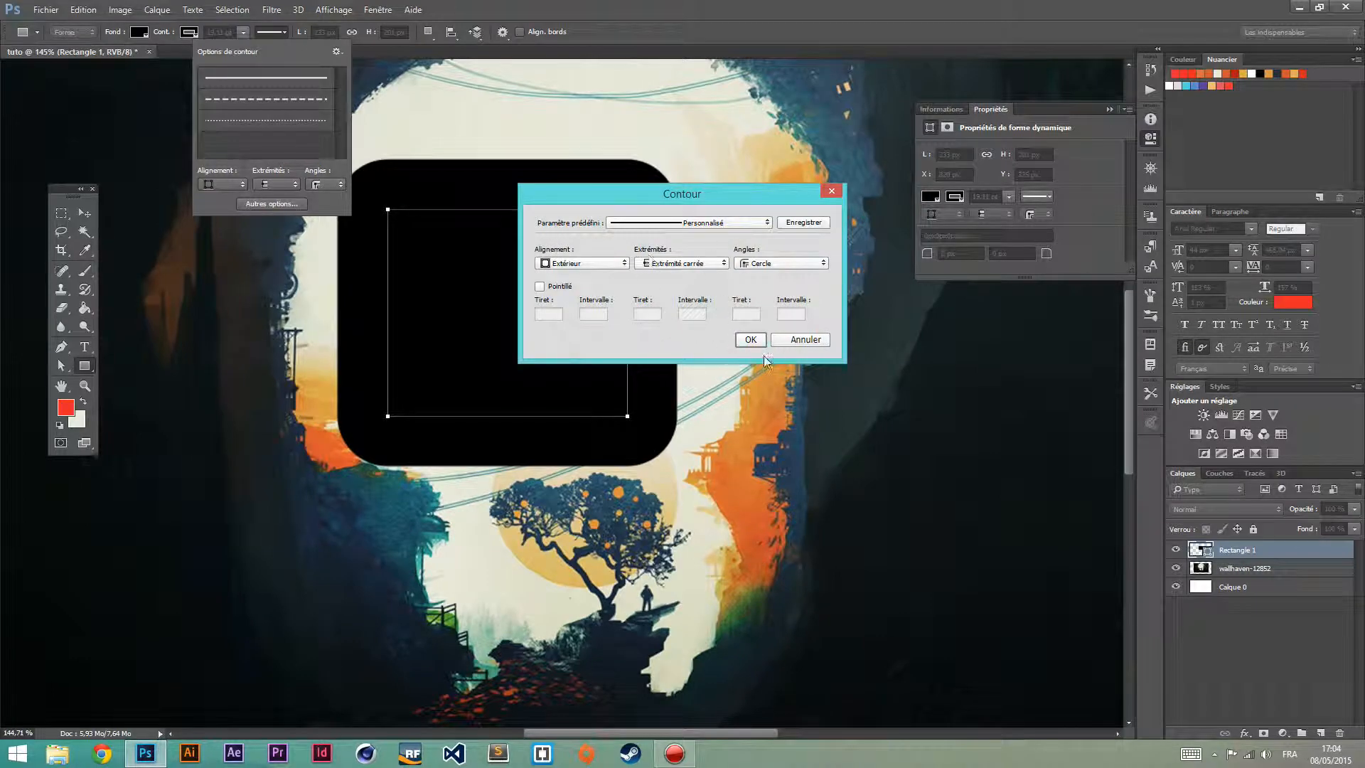
click(803, 339)
click(279, 34)
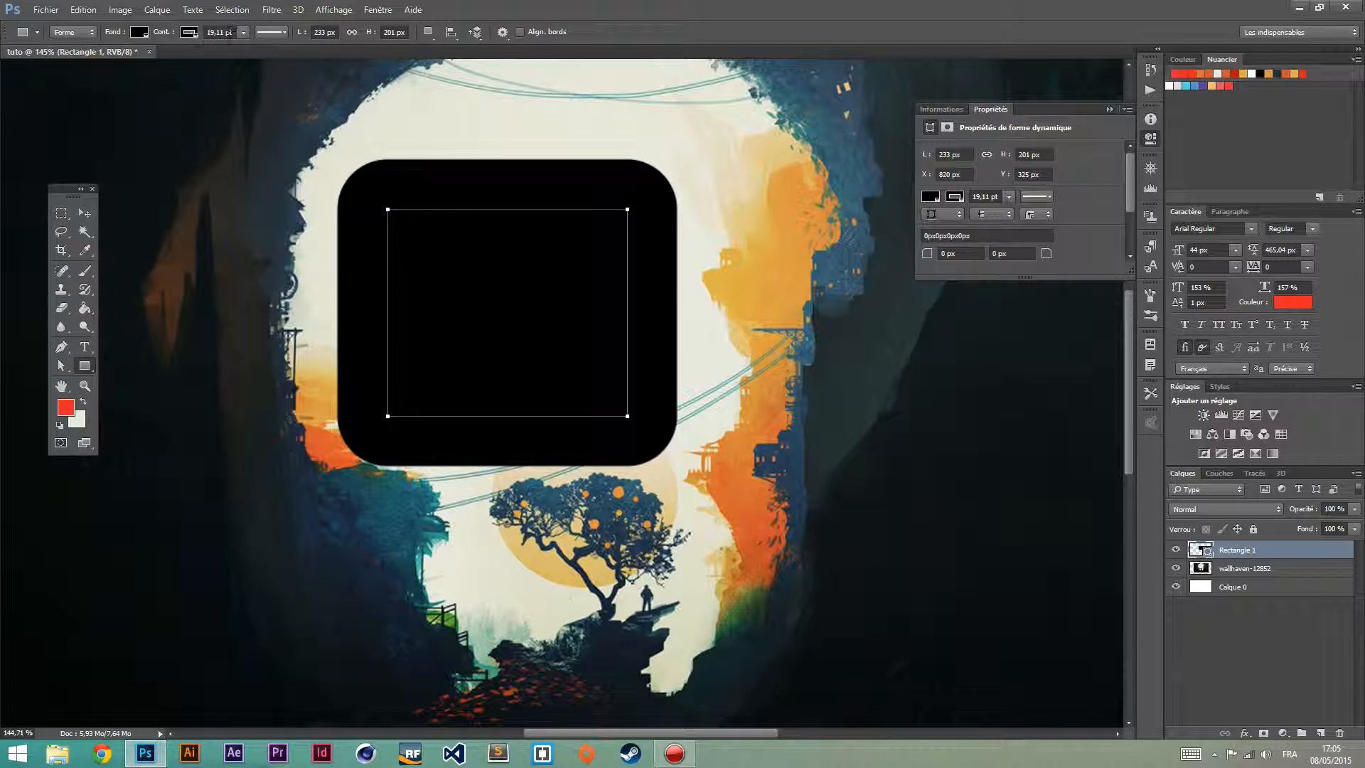
drag(241, 48, 220, 47)
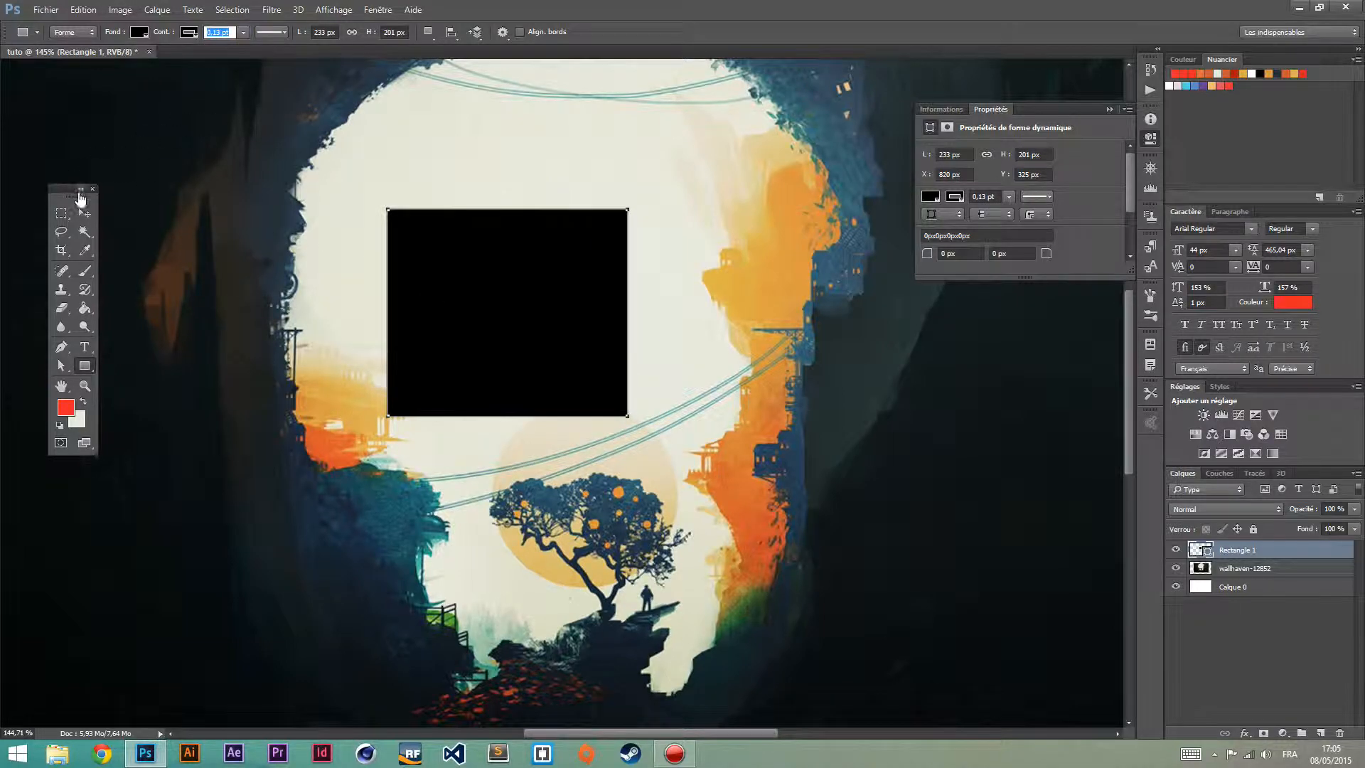
Try scaling the rectangle to about 140% width and 107% height with Free Transform, and cancel the transform
click(85, 212)
key(ctrl+r)
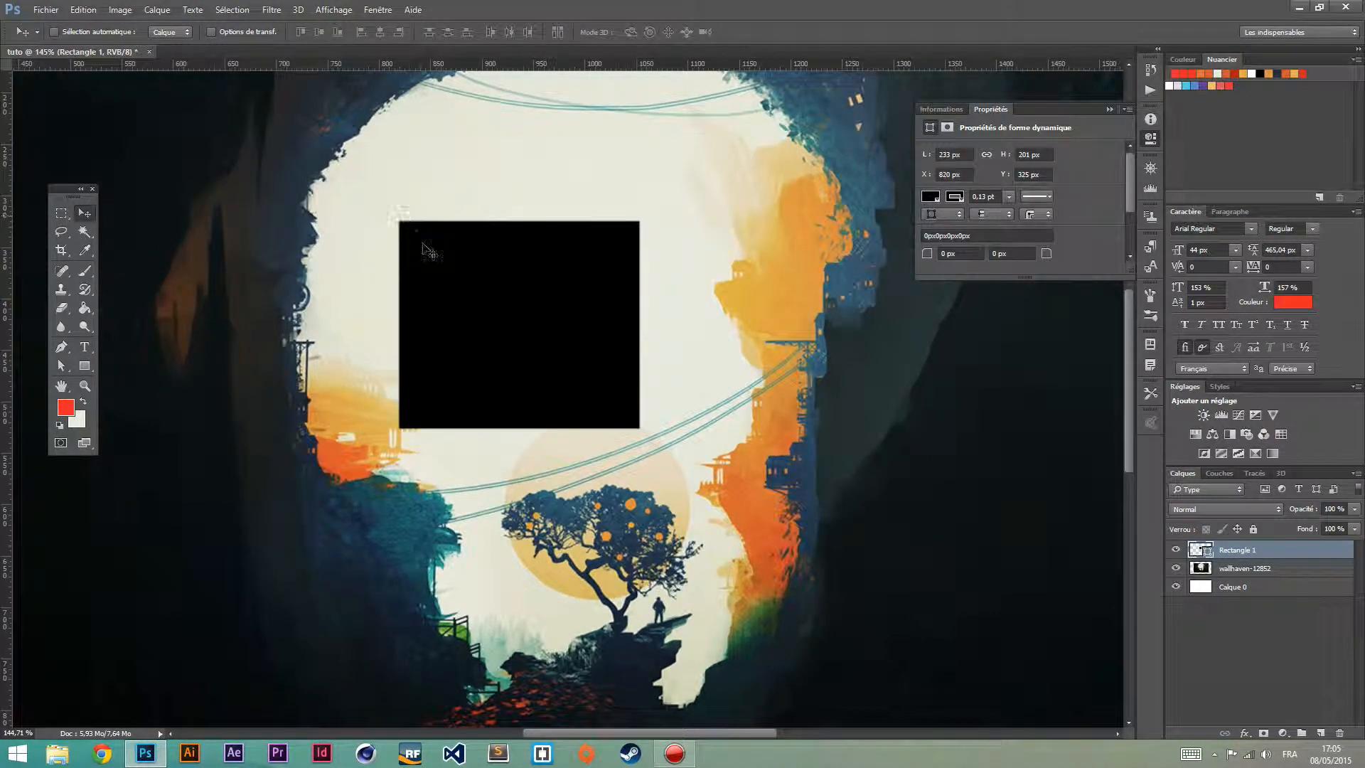
key(ctrl+r)
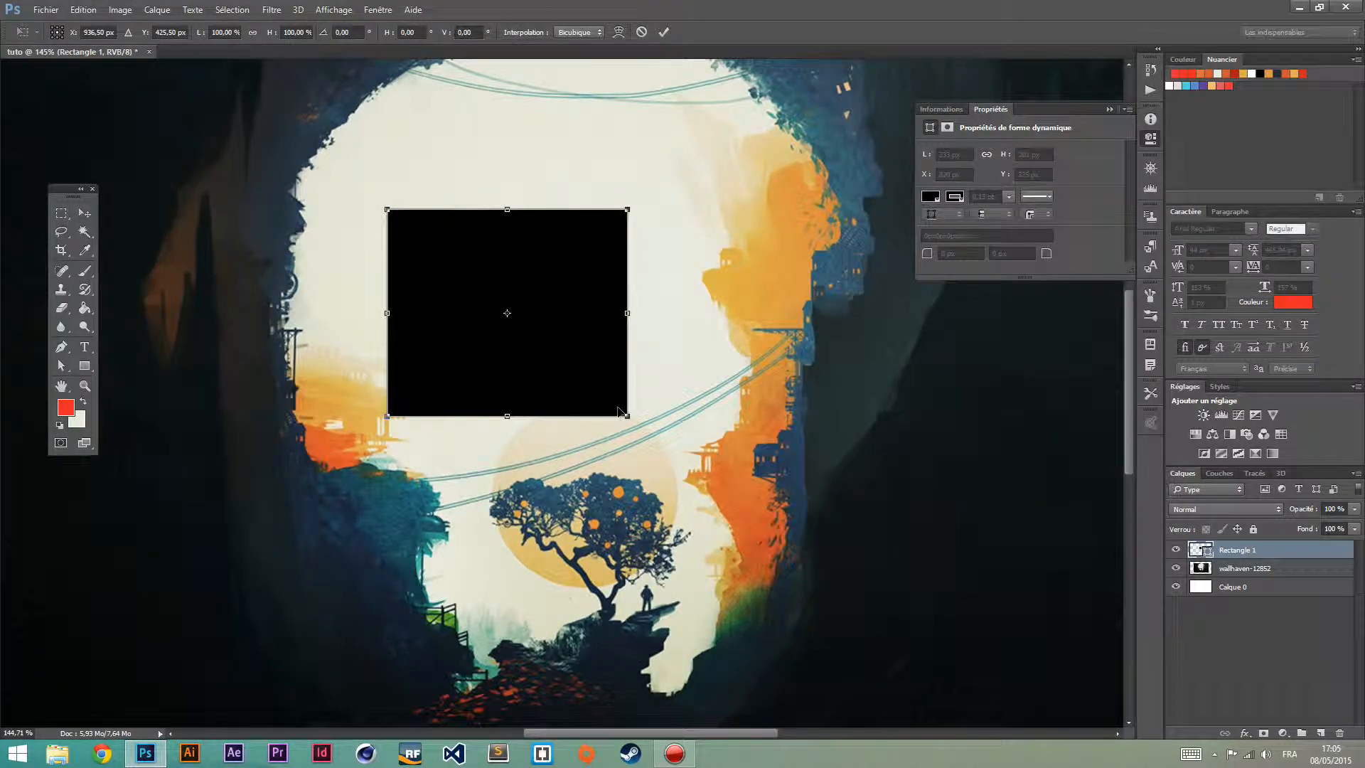
drag(626, 418, 724, 429)
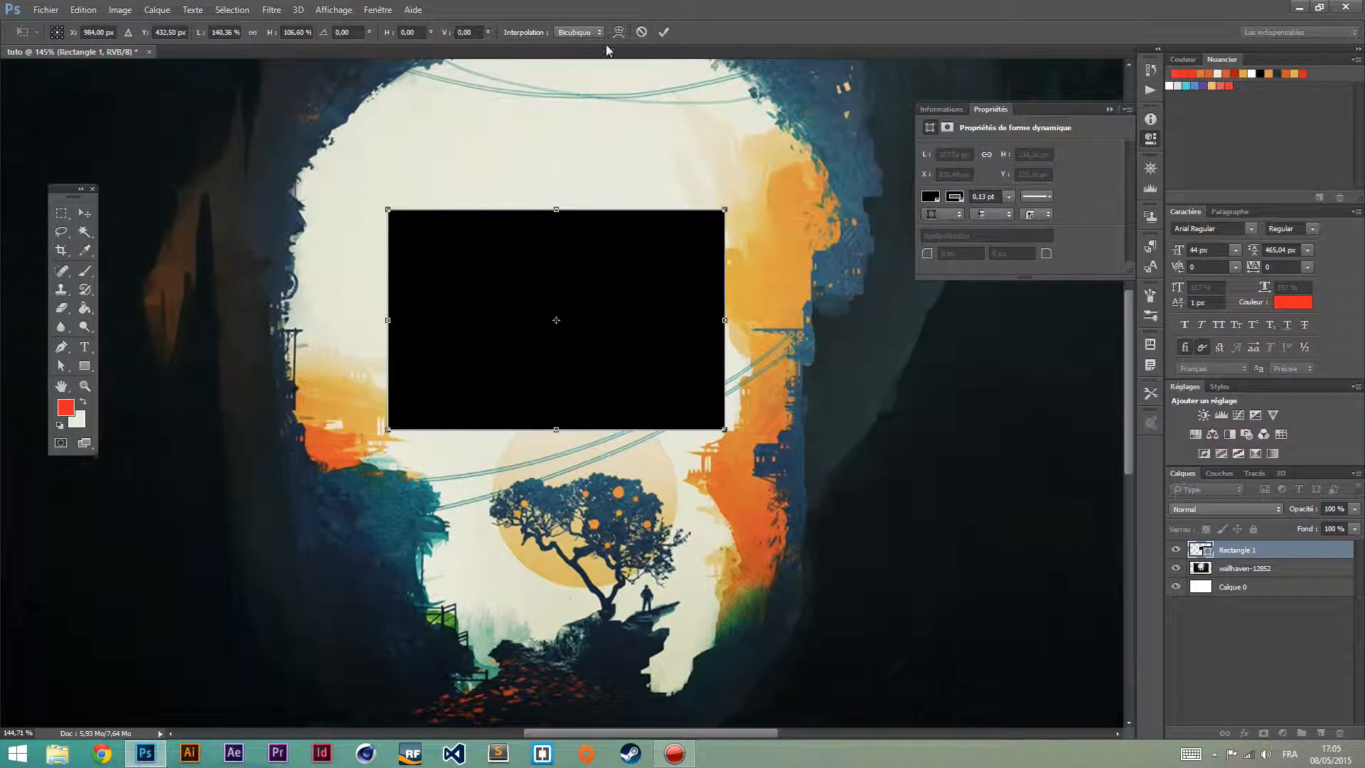
click(639, 32)
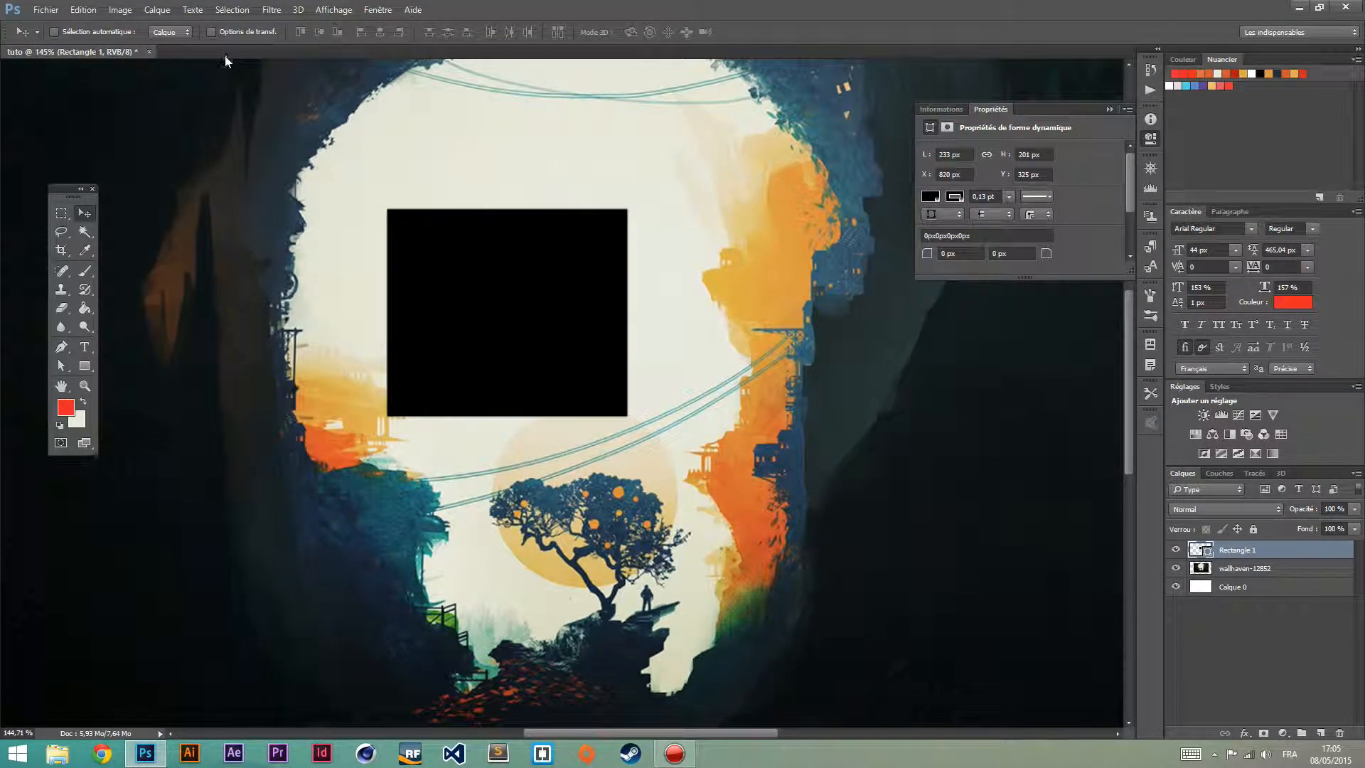
Draw a fleur-de-lis custom shape about 404 × 424 px overlapping the black rectangle, and undo it
click(84, 365)
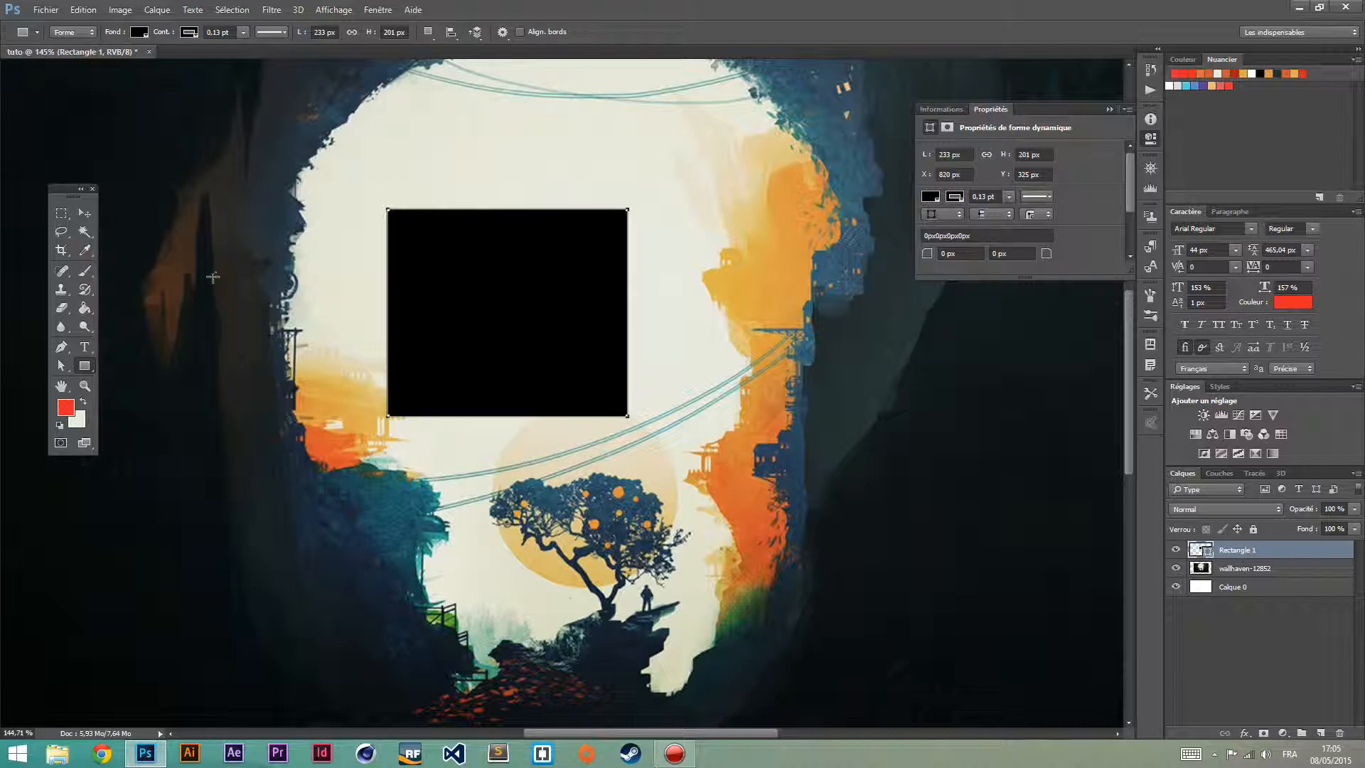
click(84, 367)
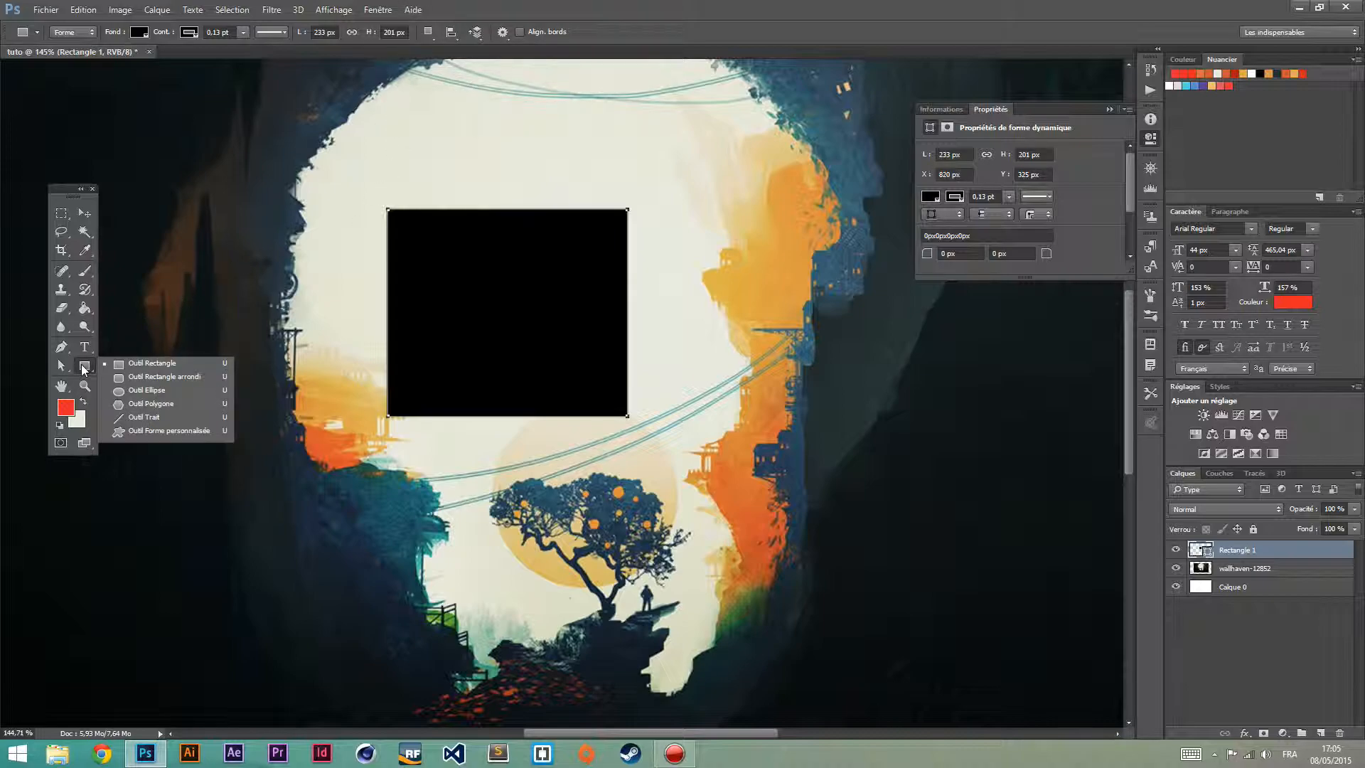
click(161, 432)
click(567, 32)
drag(763, 199, 753, 139)
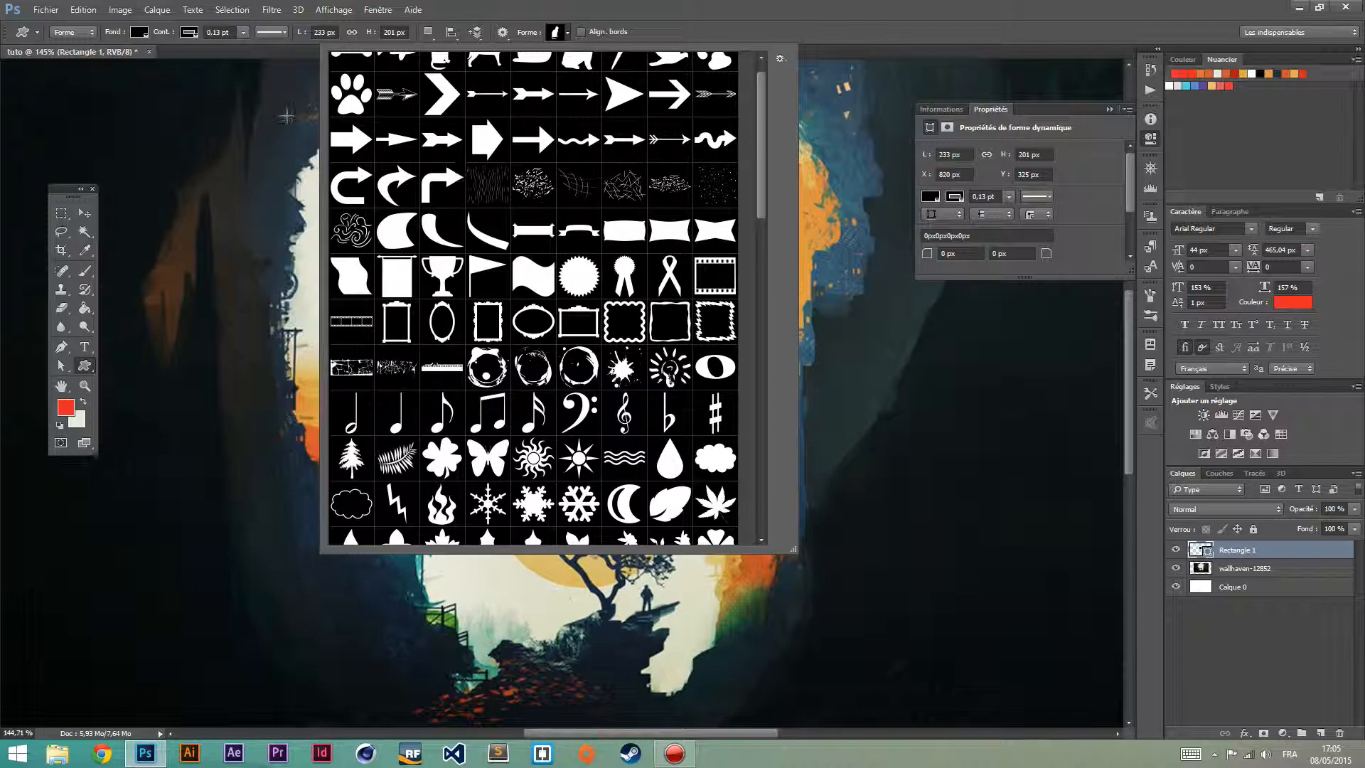
drag(763, 174, 745, 321)
click(488, 319)
drag(213, 224, 611, 405)
scroll(540, 525, down, 2)
scroll(540, 526, down, 2)
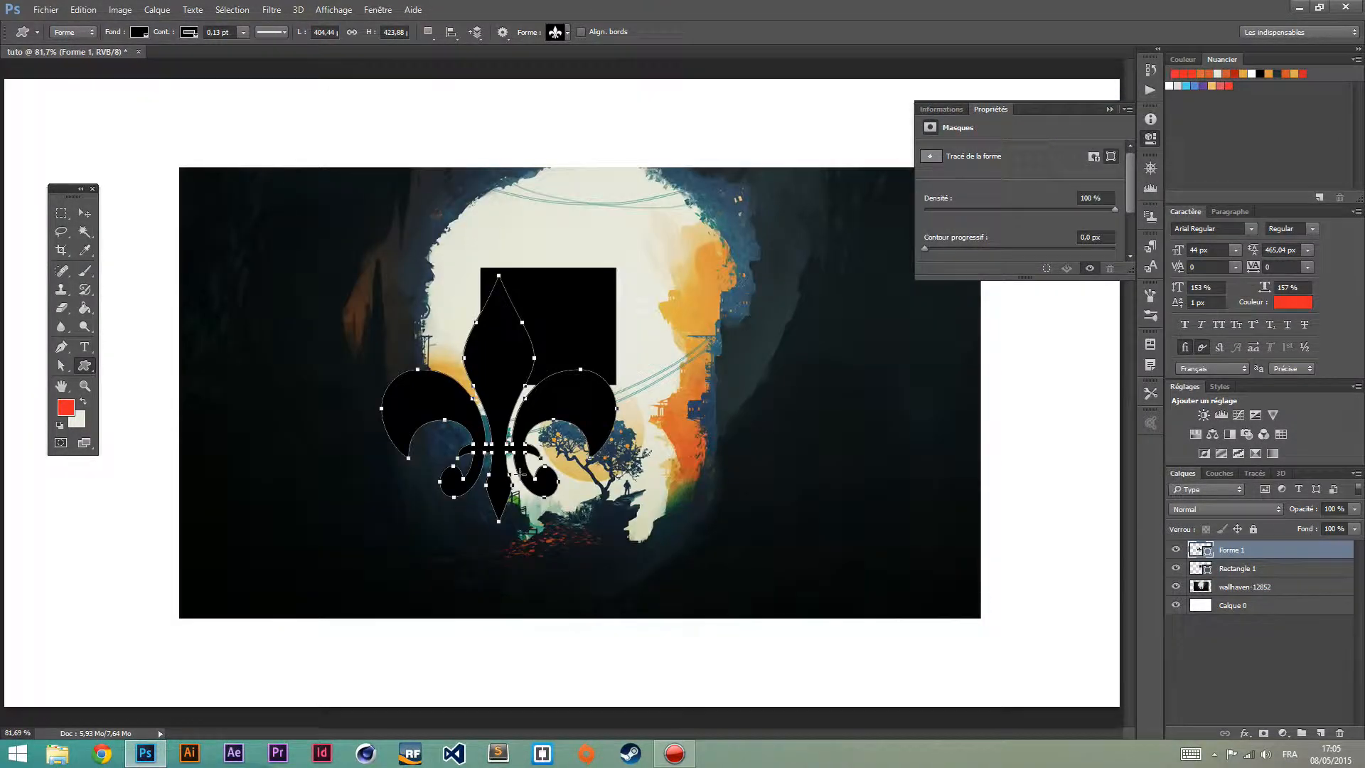
scroll(539, 526, up, 3)
key(ctrl+z)
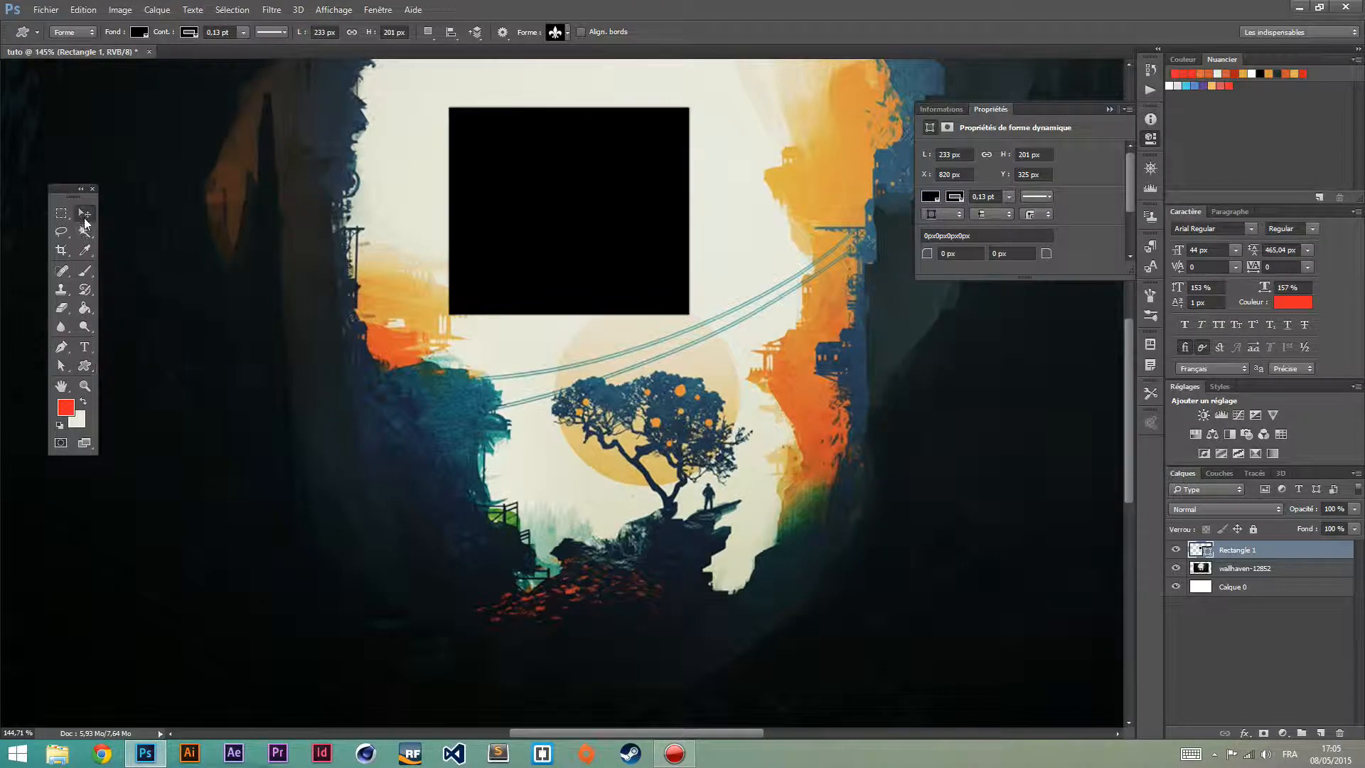
Delete the black rectangle's layer, Rectangle 1
click(85, 212)
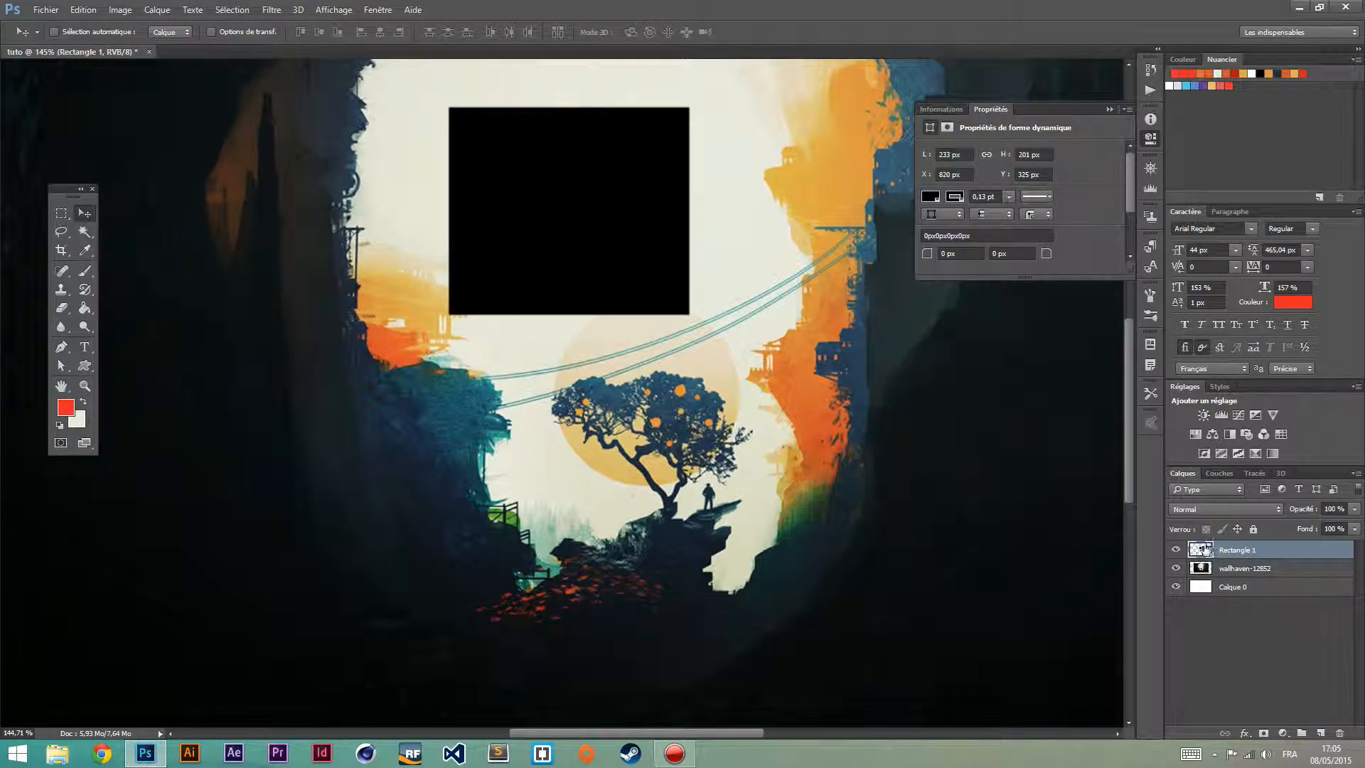
click(1339, 732)
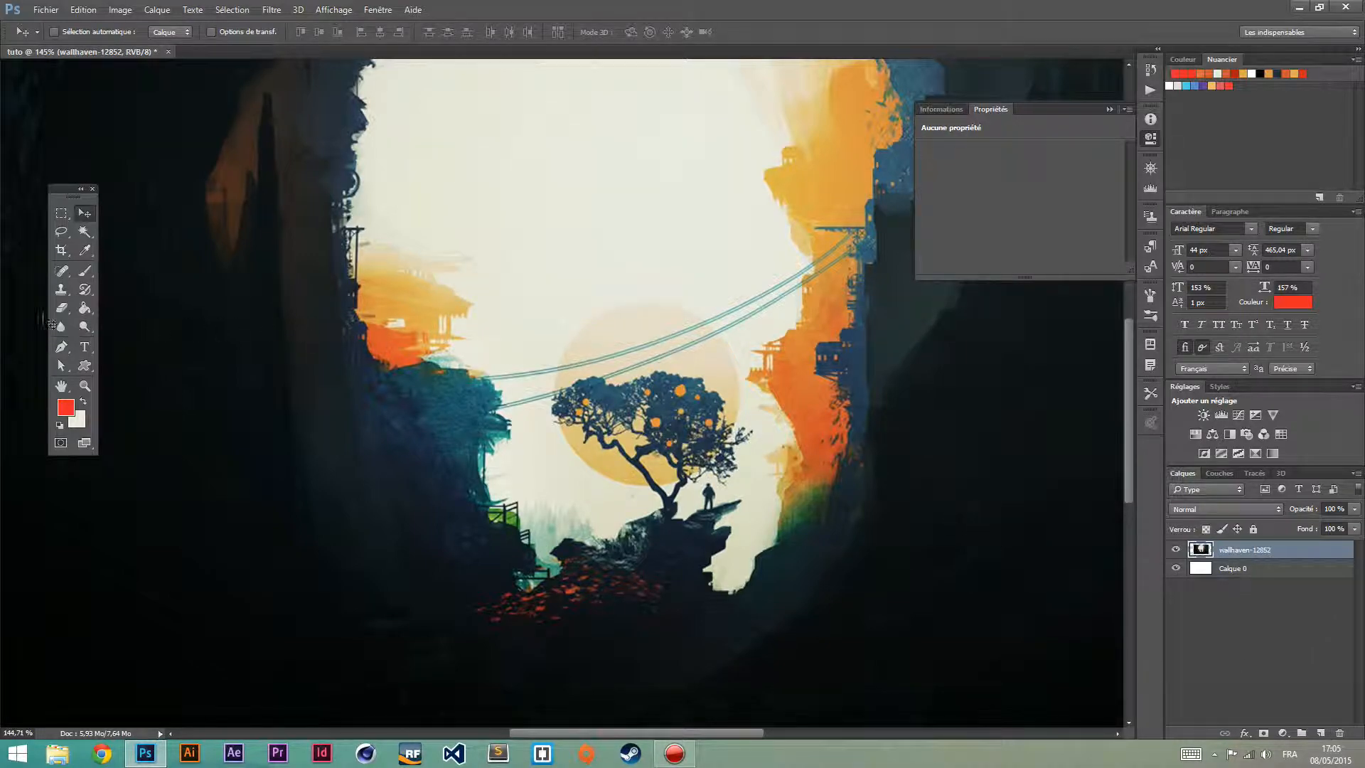
Restore the Rectangle tool as the current shape tool and activate the Hand tool
drag(85, 366, 144, 366)
click(61, 386)
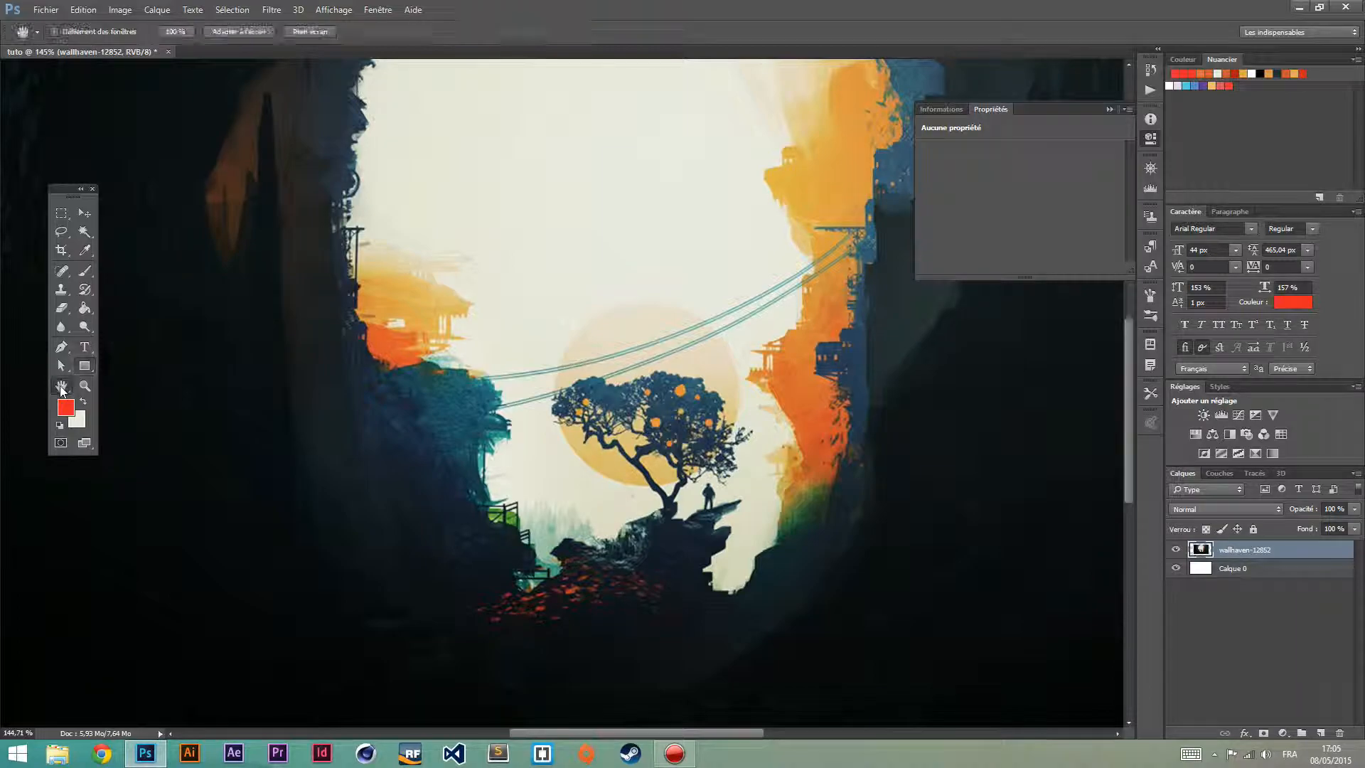
Pan around the illustration with the Hand tool, and pan it again while the Move tool is active
drag(102, 364, 180, 262)
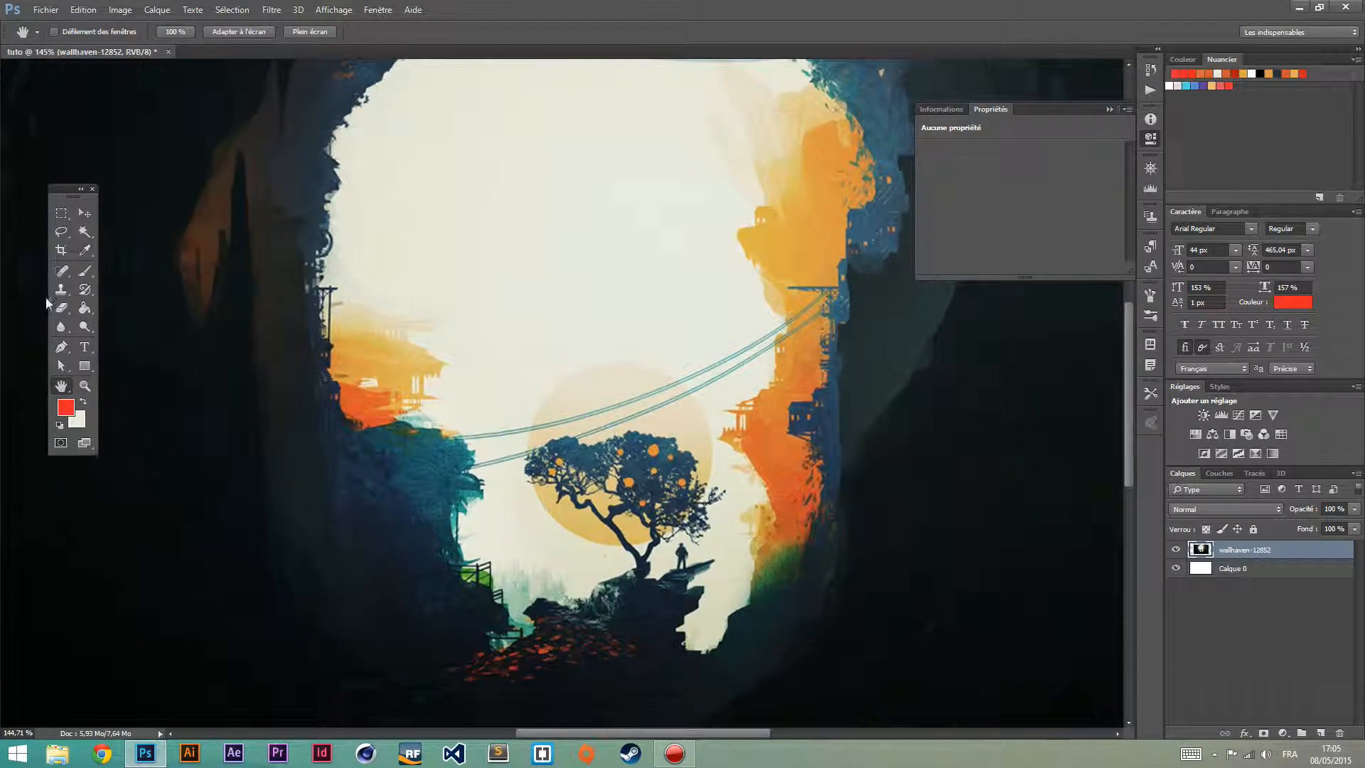
click(84, 213)
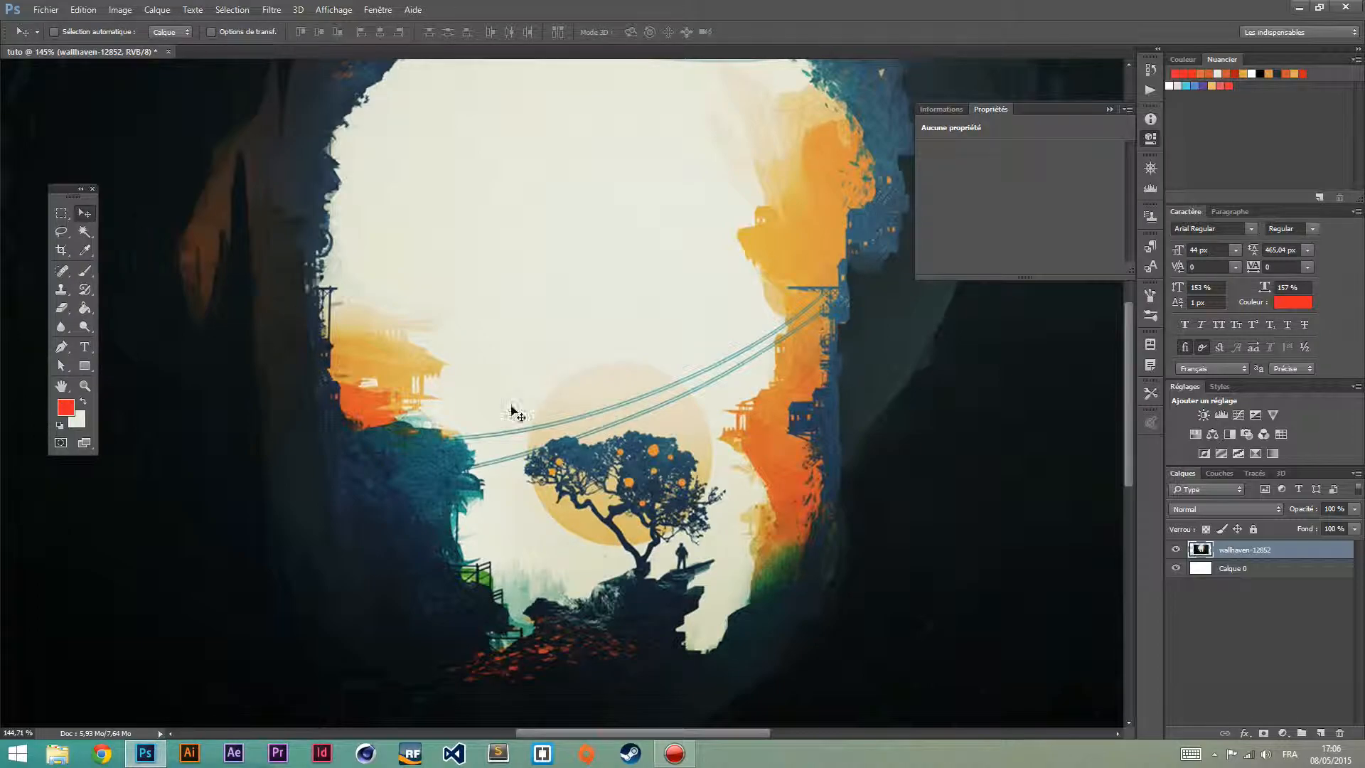
drag(610, 385, 548, 387)
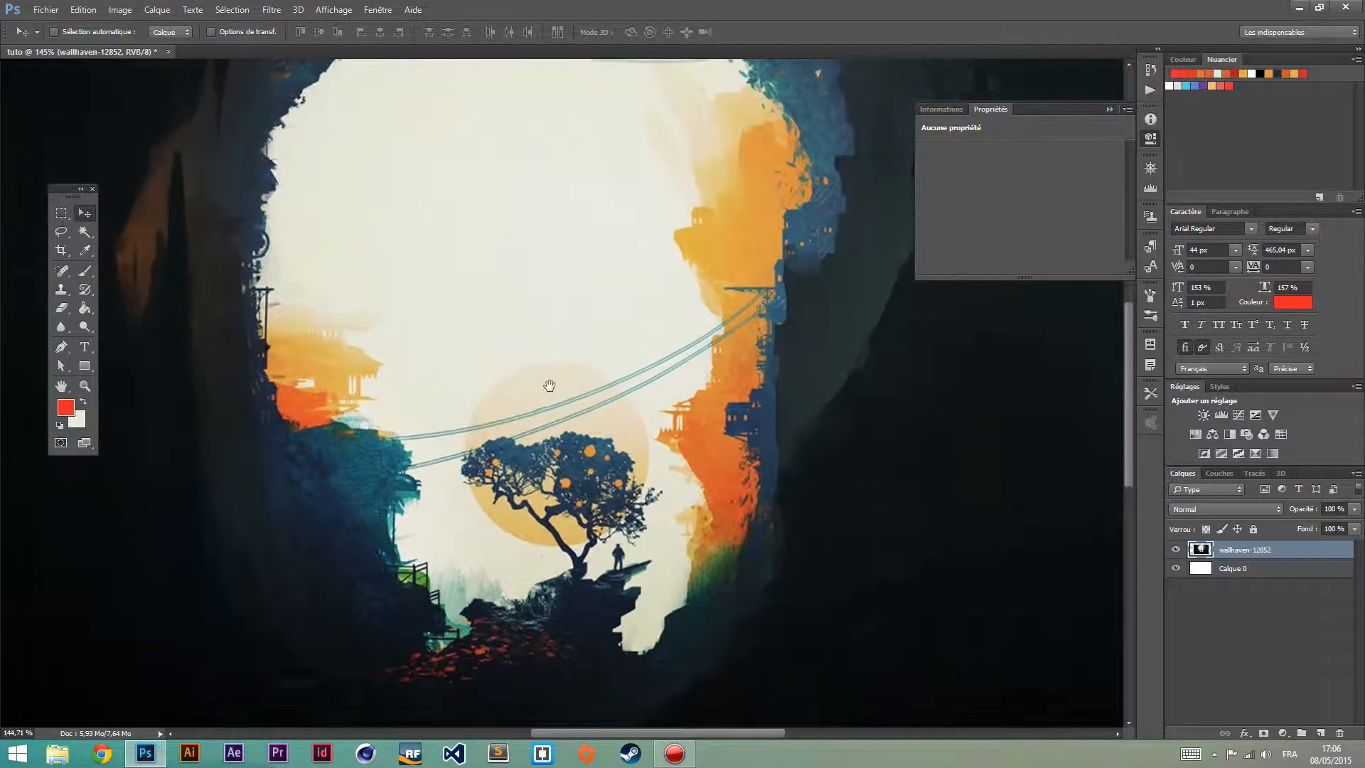
Zoom the illustration in and out with the Zoom tool, using scrubby zoom
click(85, 385)
drag(356, 238, 442, 422)
drag(476, 356, 457, 359)
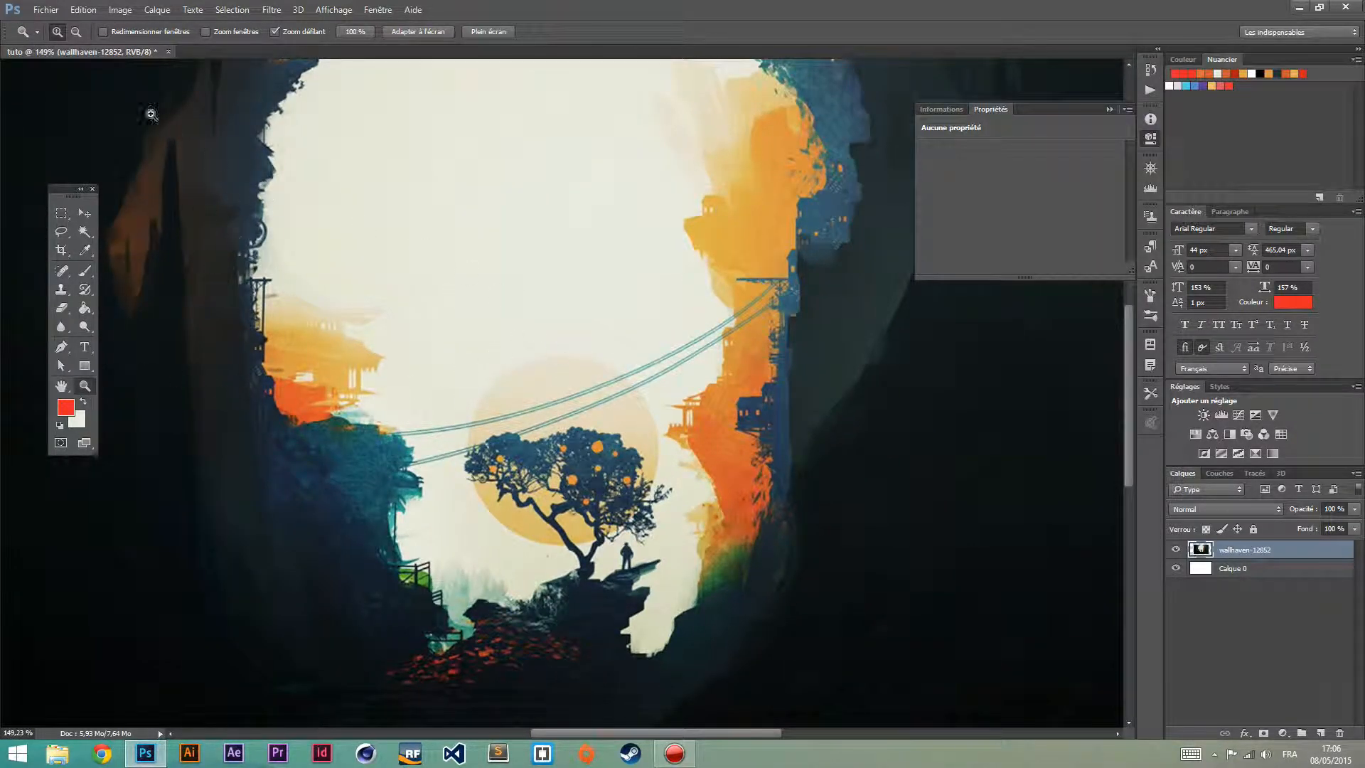
Check the zoom options in the General preferences, cancel the dialog, and try scroll-wheel zooming on the illustration
click(83, 10)
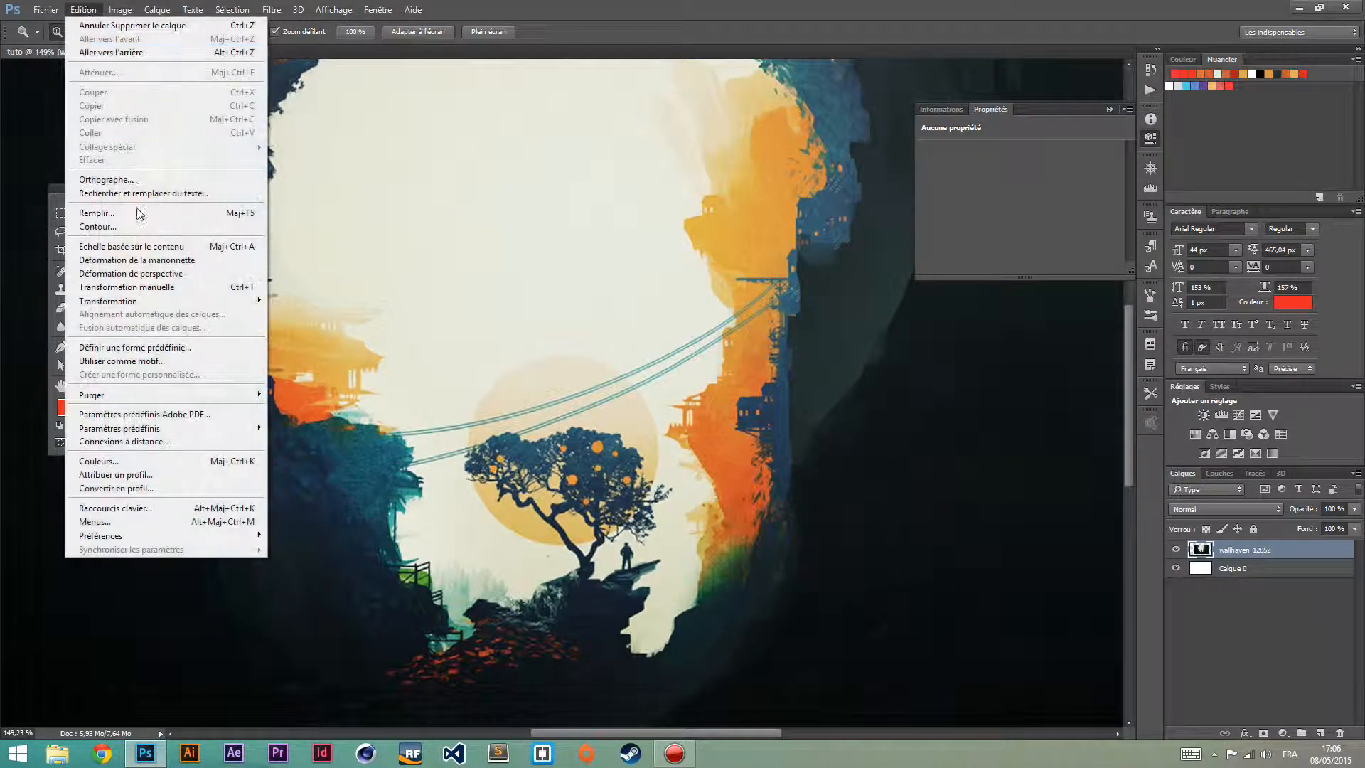
mouse_move(126, 540)
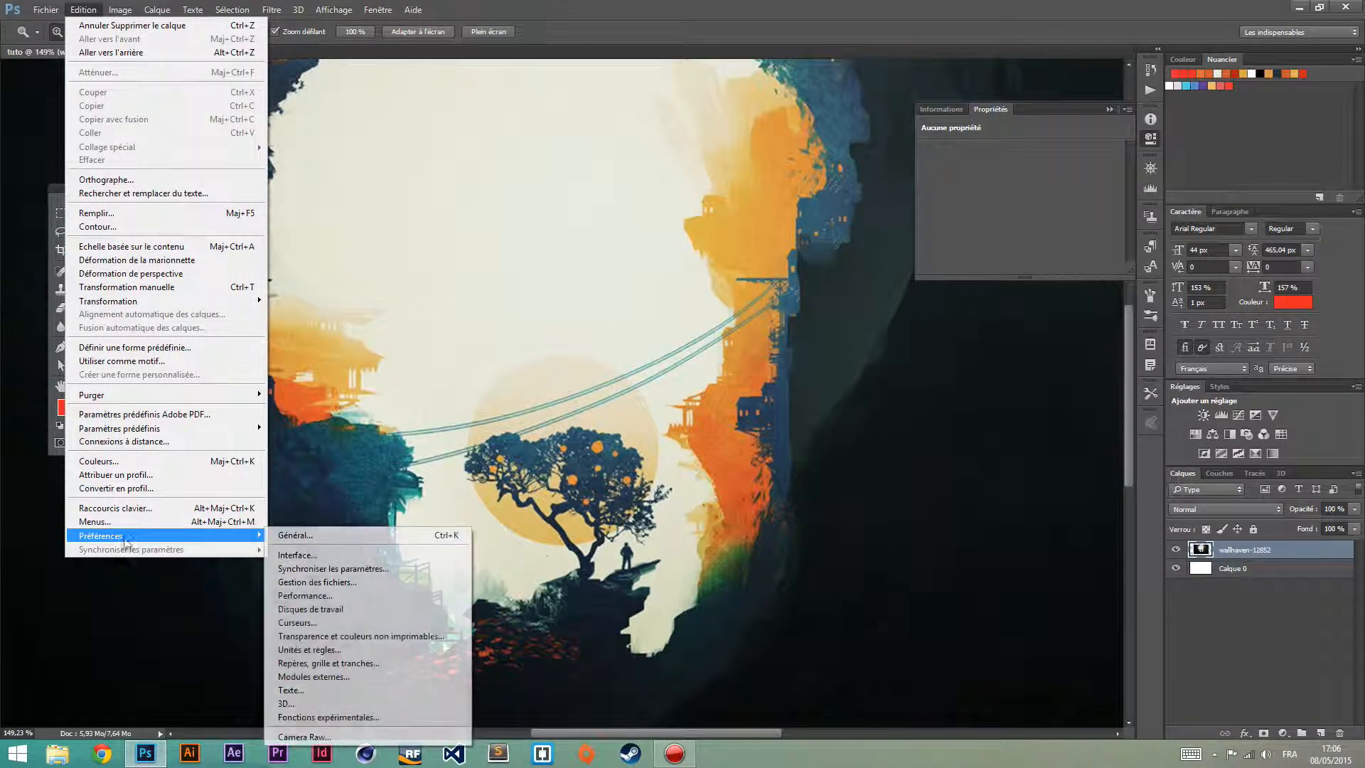
click(307, 537)
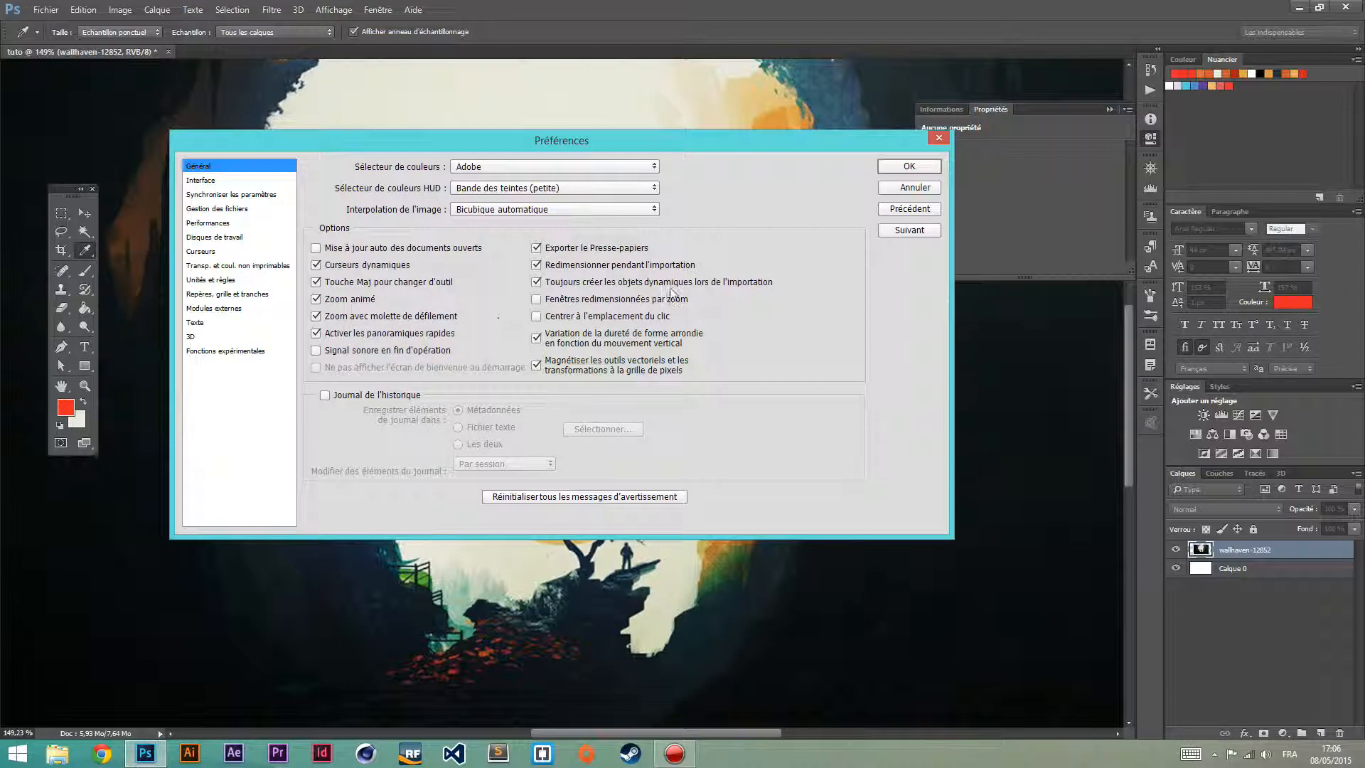
click(922, 189)
scroll(526, 356, down, 5)
scroll(517, 356, up, 6)
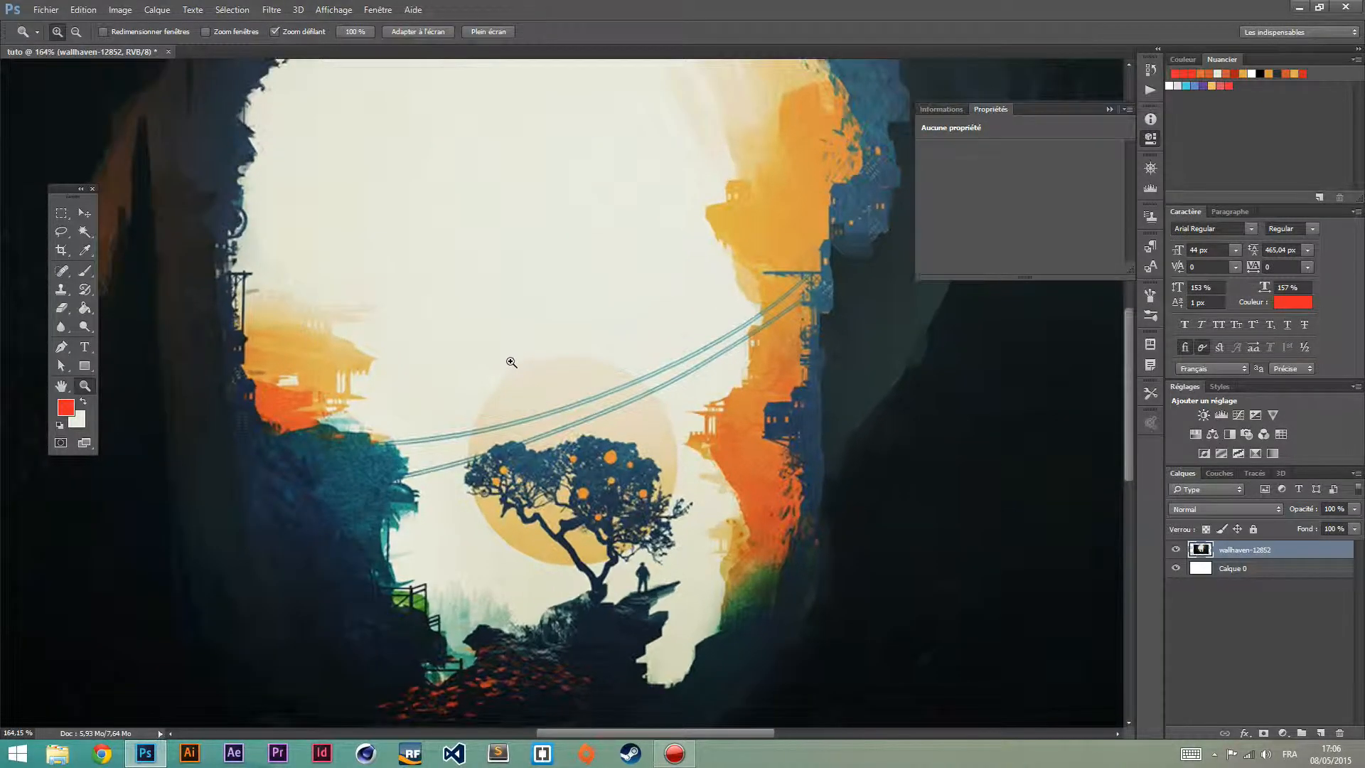
Activate the Rectangular Marquee tool and clear the canvas area by moving the floating toolbox outward and collapsing the Properties panel
click(64, 386)
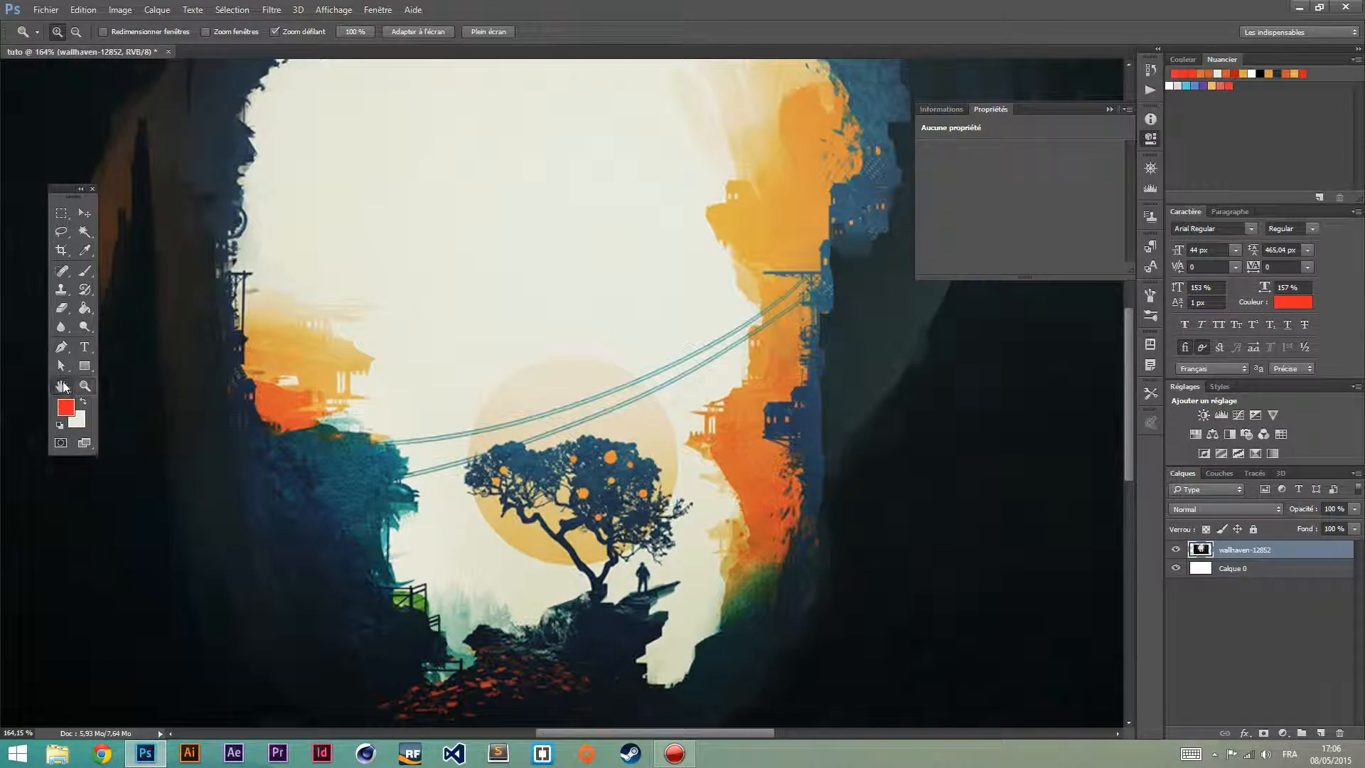
click(60, 215)
drag(64, 194, 26, 204)
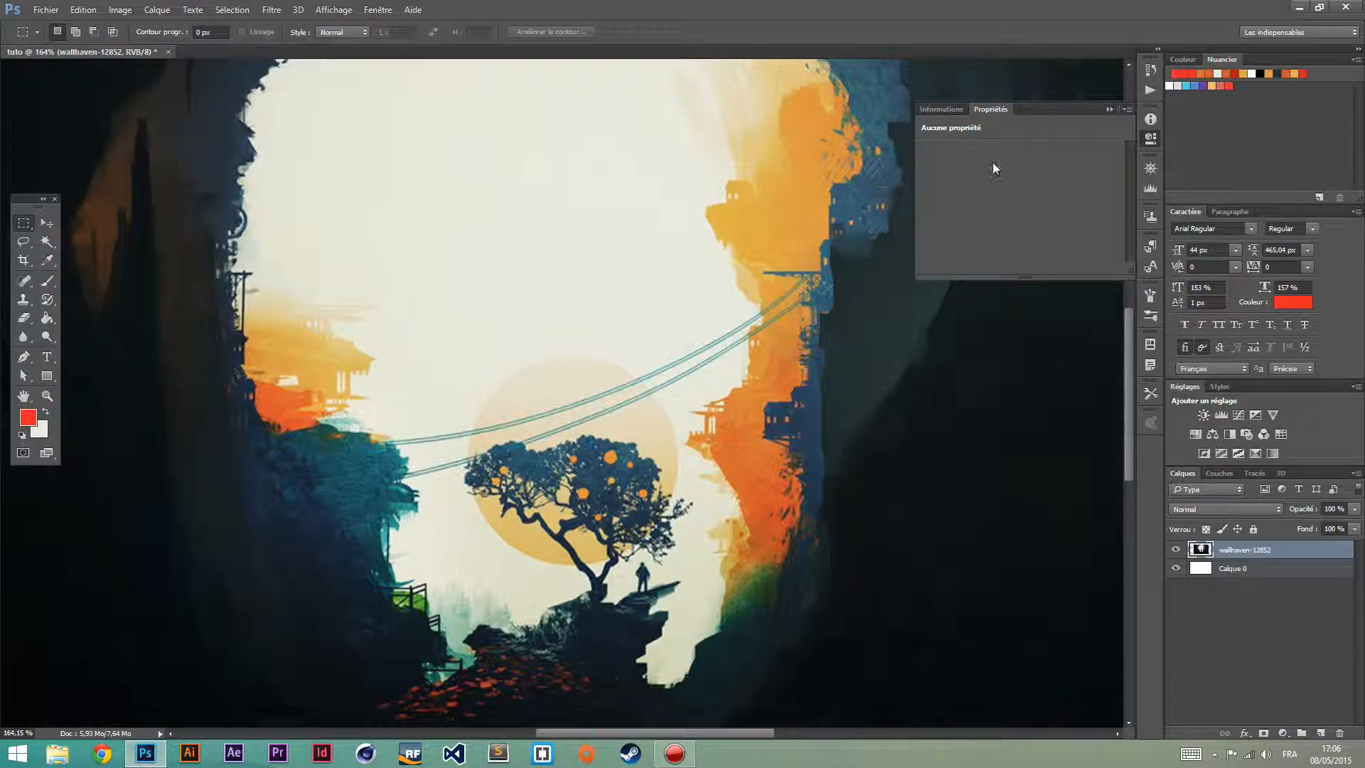
click(1111, 111)
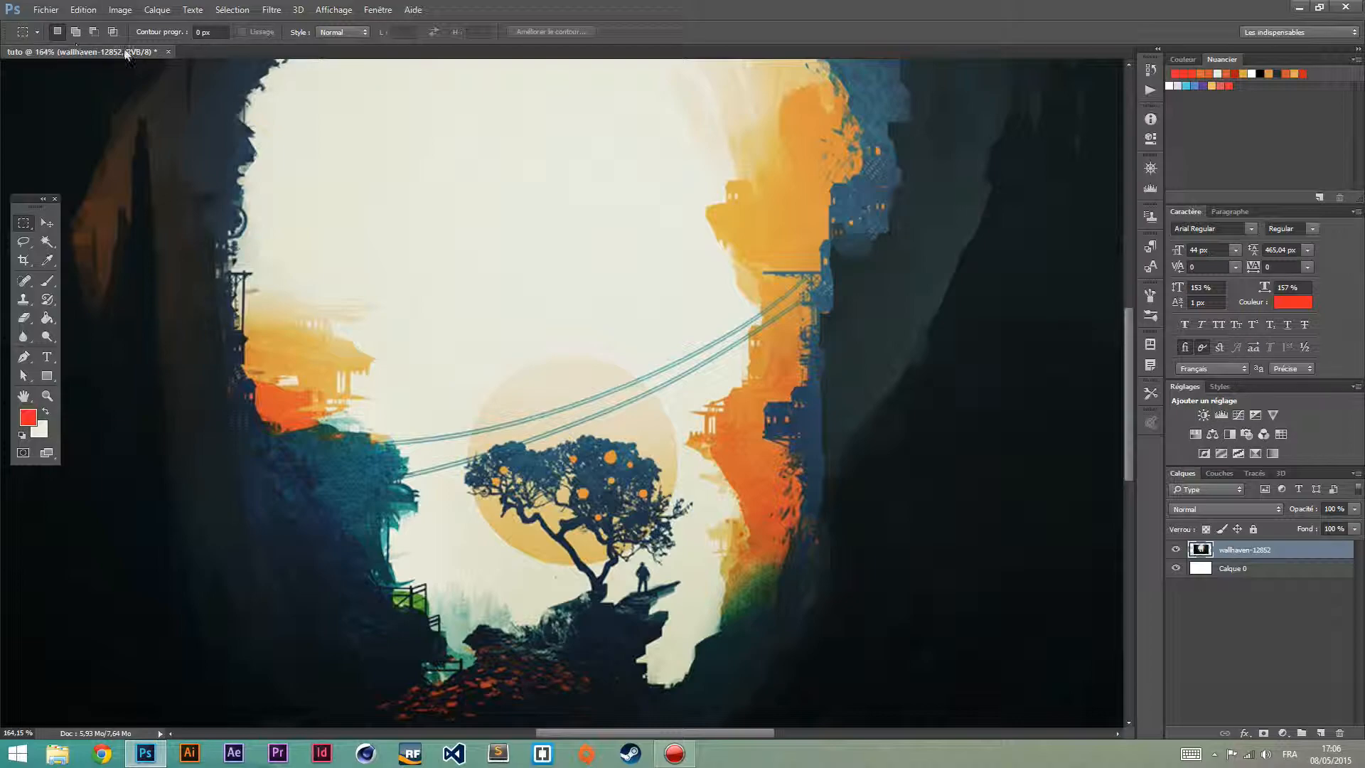
key(ctrl+0)
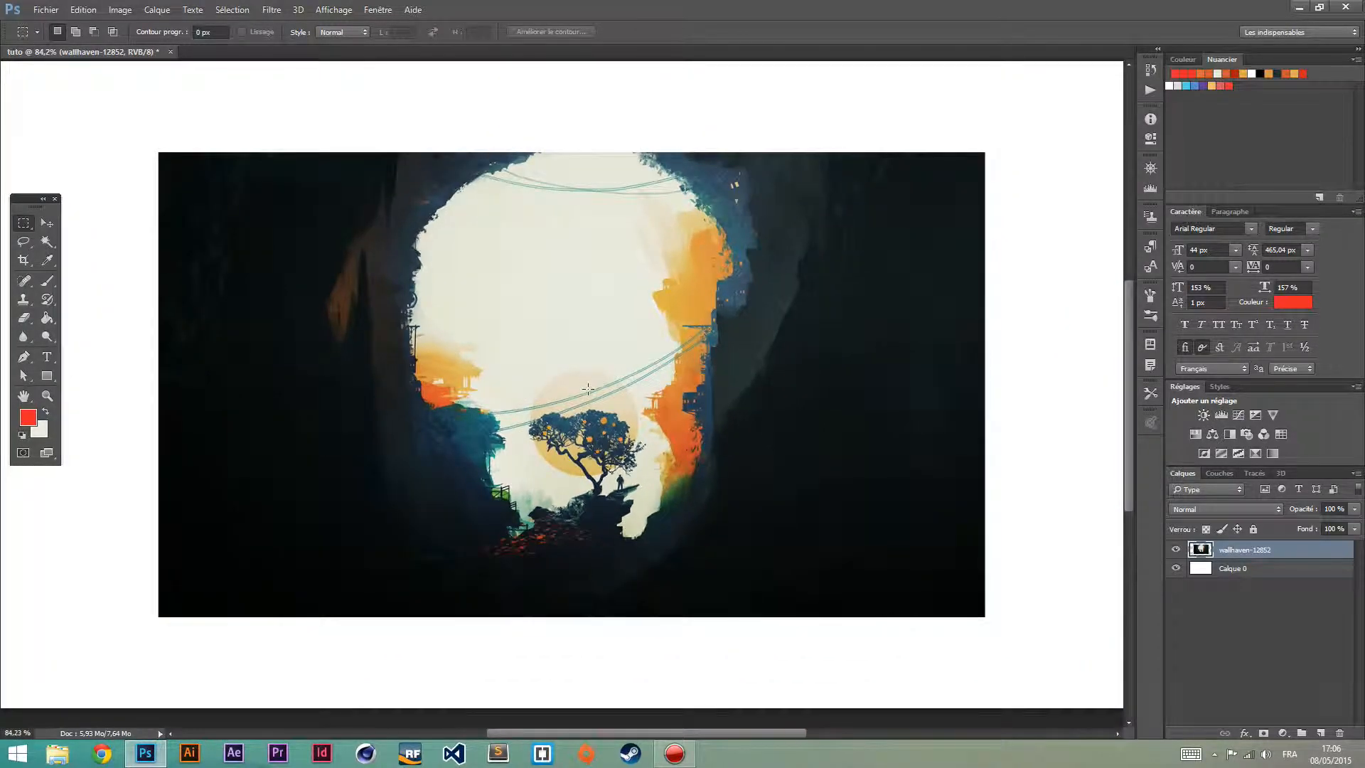